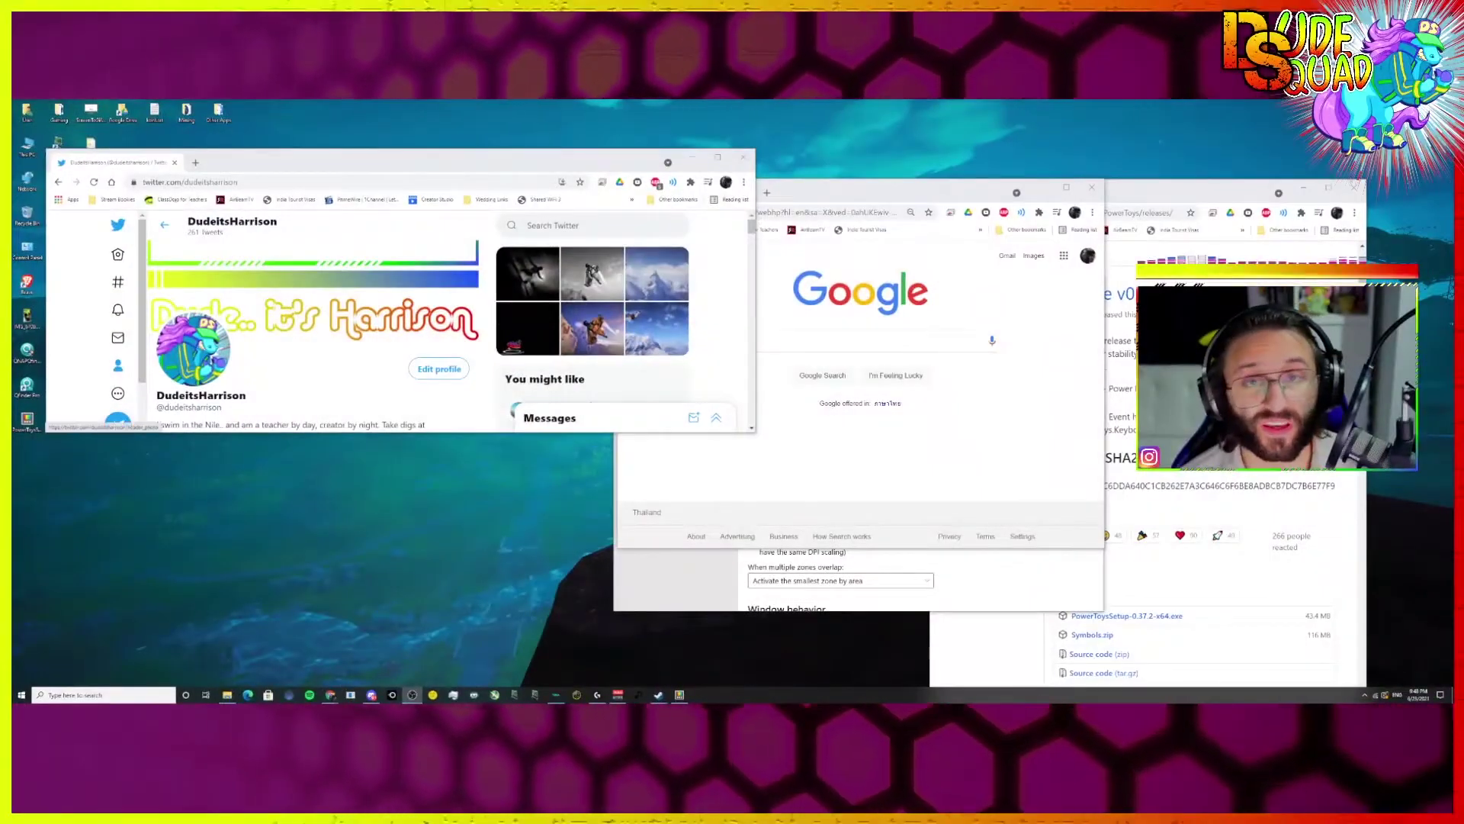
# - Snap the Twitter and Google windows side by side across the desktop and adjust the divider between them
pyautogui.moveTo(460, 158); pyautogui.dragTo(12, 241)
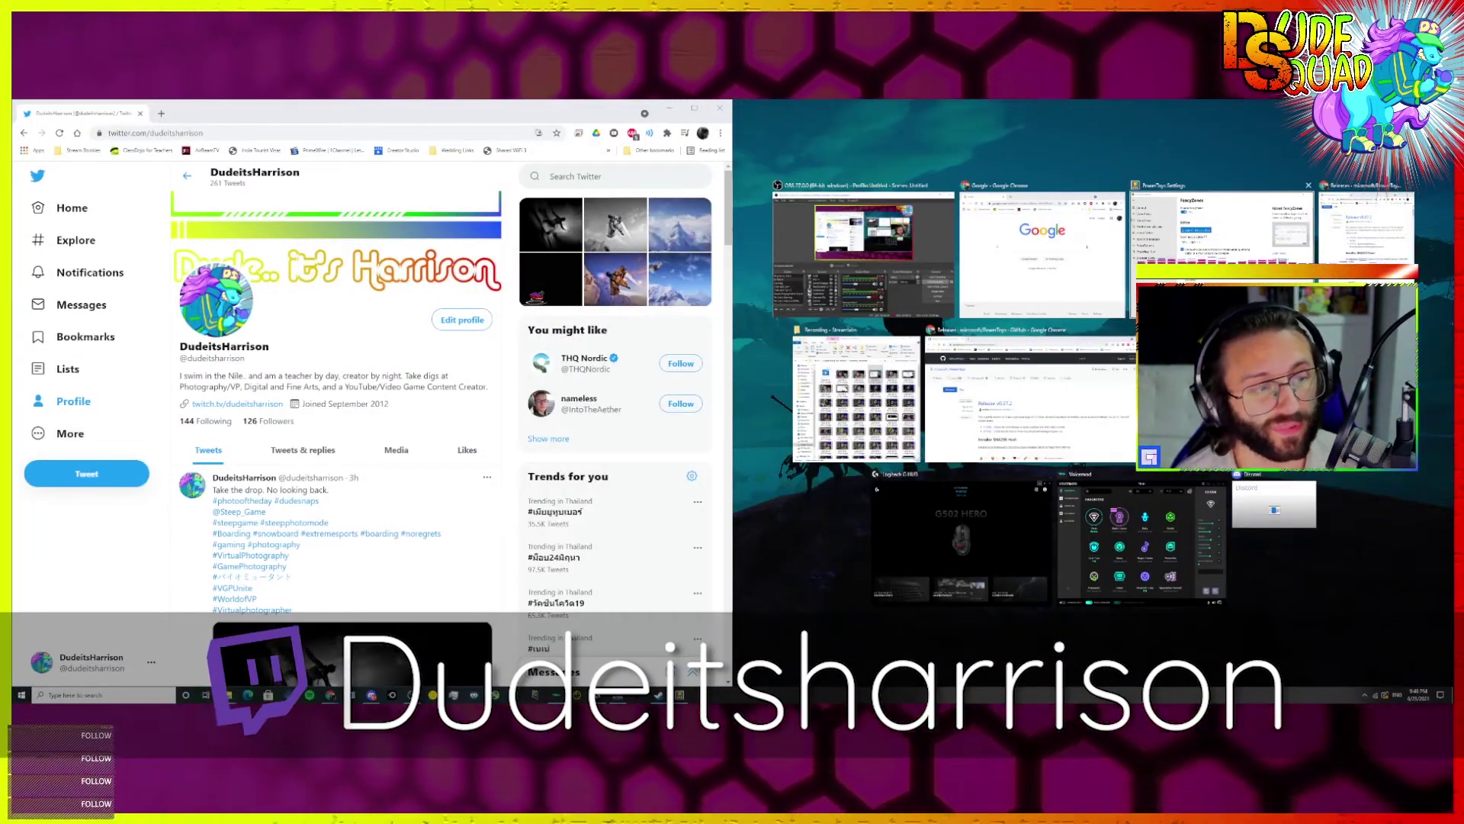
pyautogui.click(1042, 251)
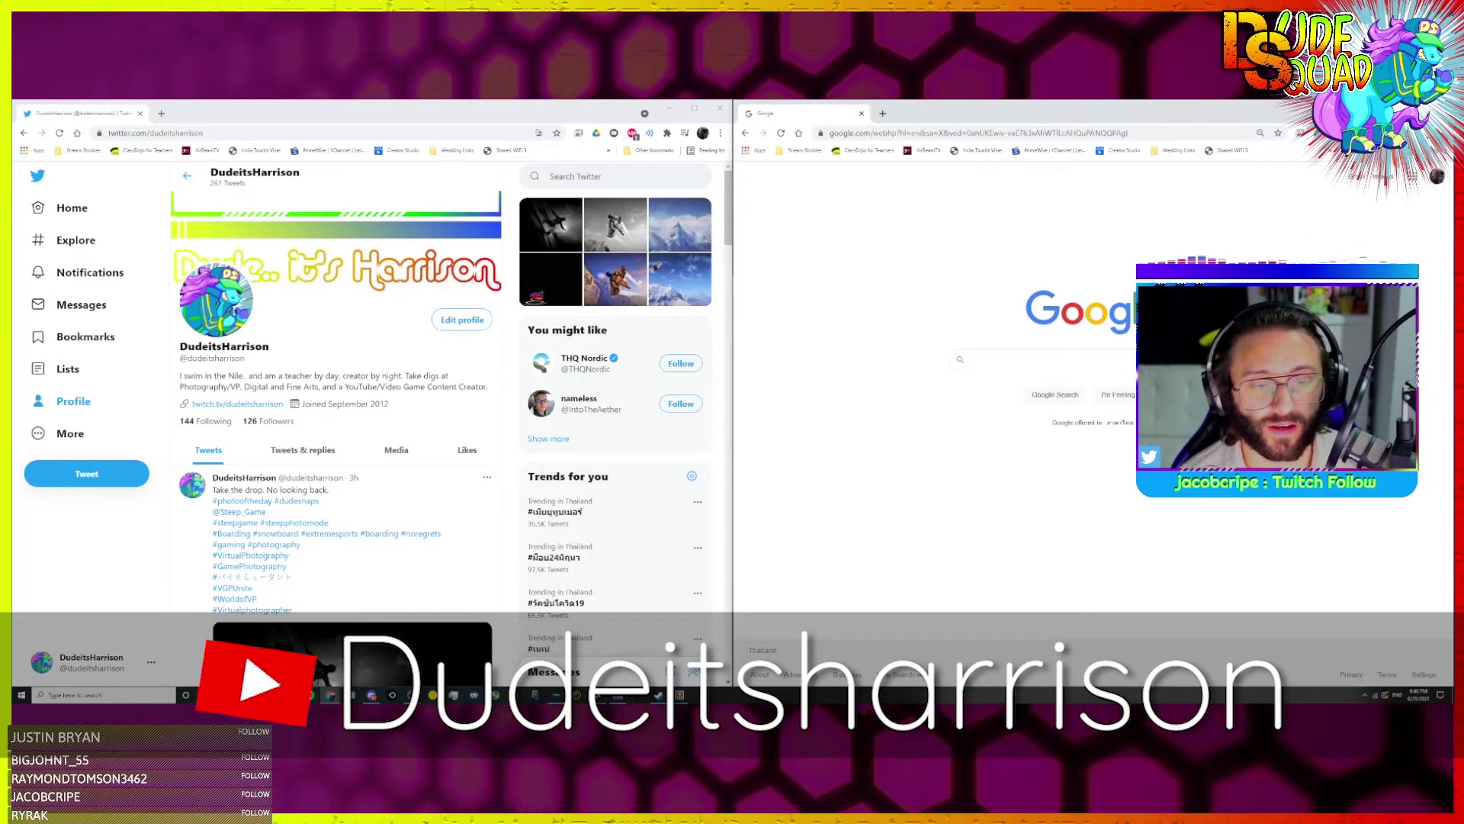
pyautogui.moveTo(732, 395)
pyautogui.mouseDown()
pyautogui.moveTo(523, 395)
pyautogui.moveTo(942, 381)
pyautogui.moveTo(442, 385)
pyautogui.moveTo(754, 395)
pyautogui.mouseUp()
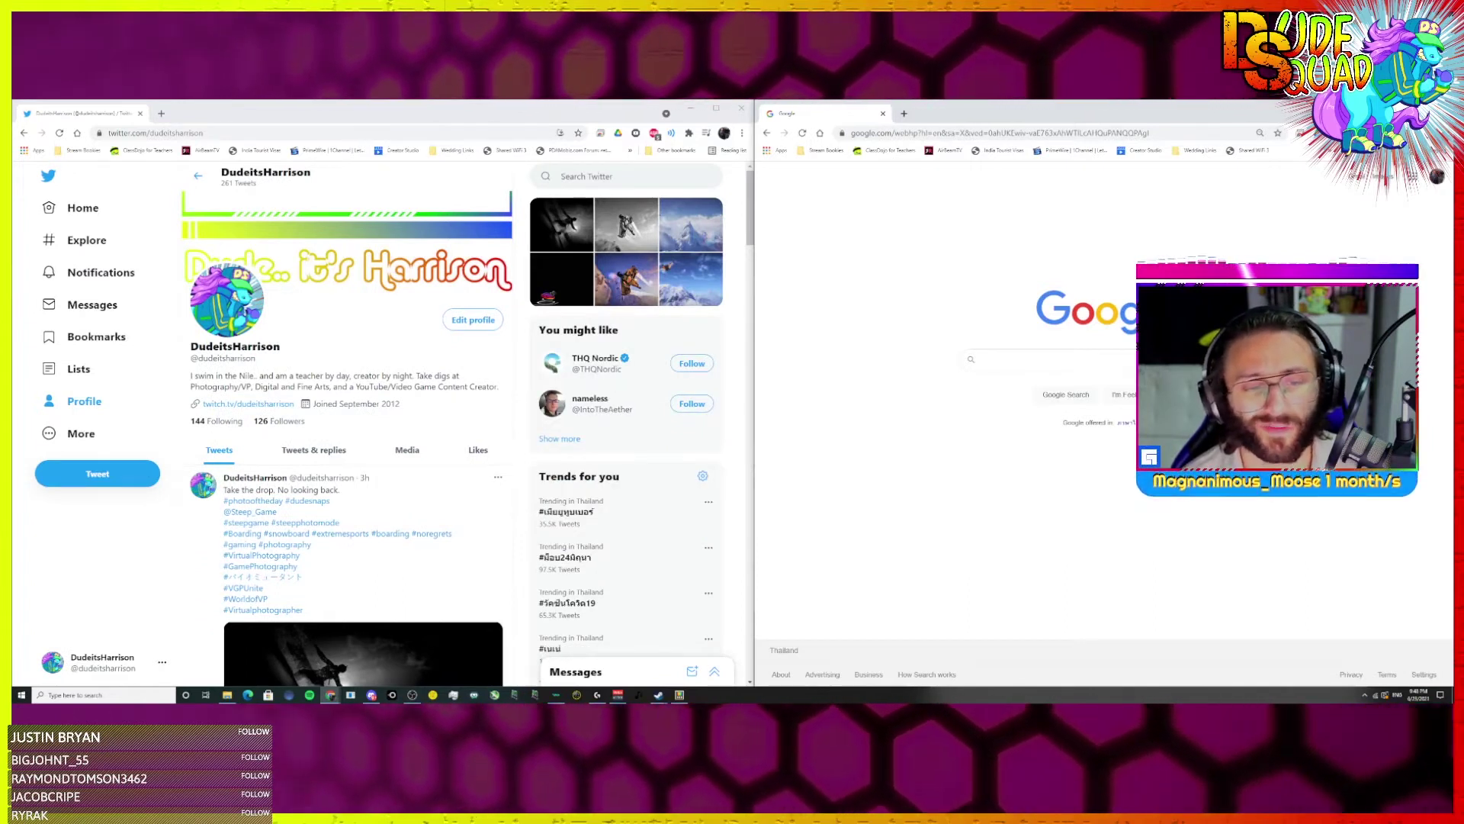
pyautogui.moveTo(753, 395); pyautogui.dragTo(684, 402)
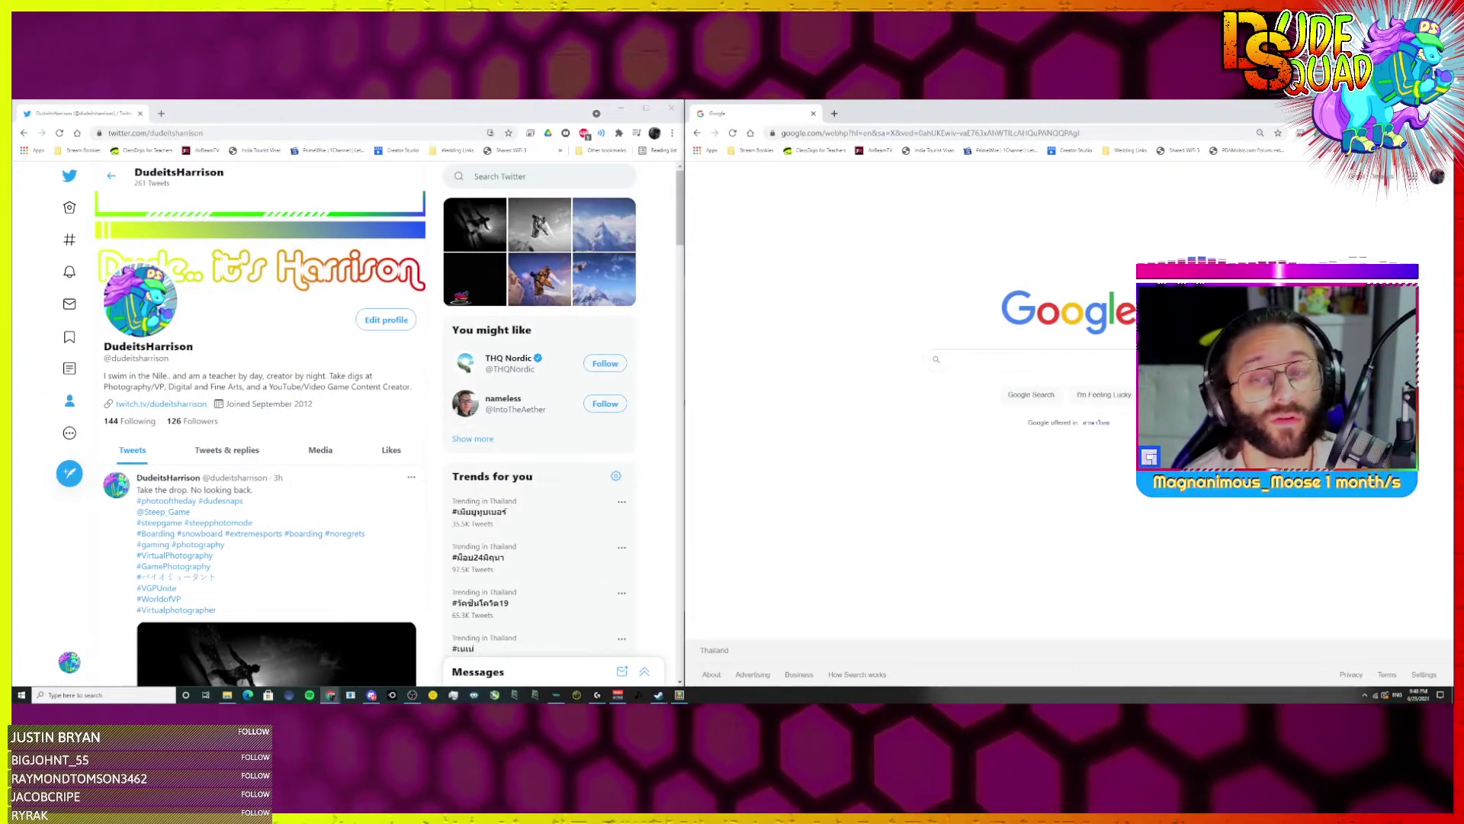
# - Place Twitter in the tall left zone, Google upper middle, PowerToys Settings lower middle, and the GitHub releases window in the upper right zone
pyautogui.moveTo(348, 112); pyautogui.dragTo(447, 264)
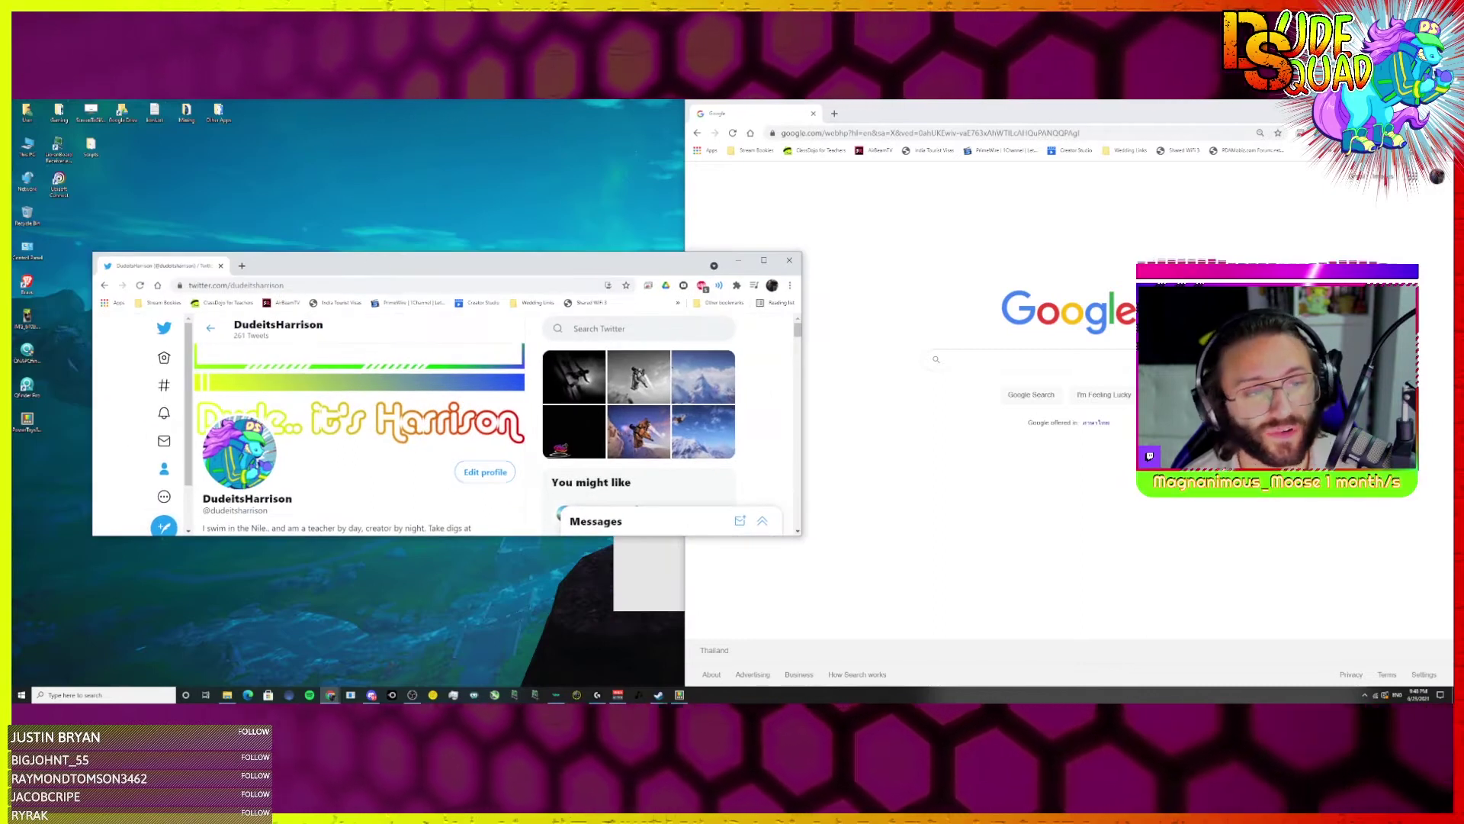
pyautogui.moveTo(1069, 112); pyautogui.dragTo(937, 232)
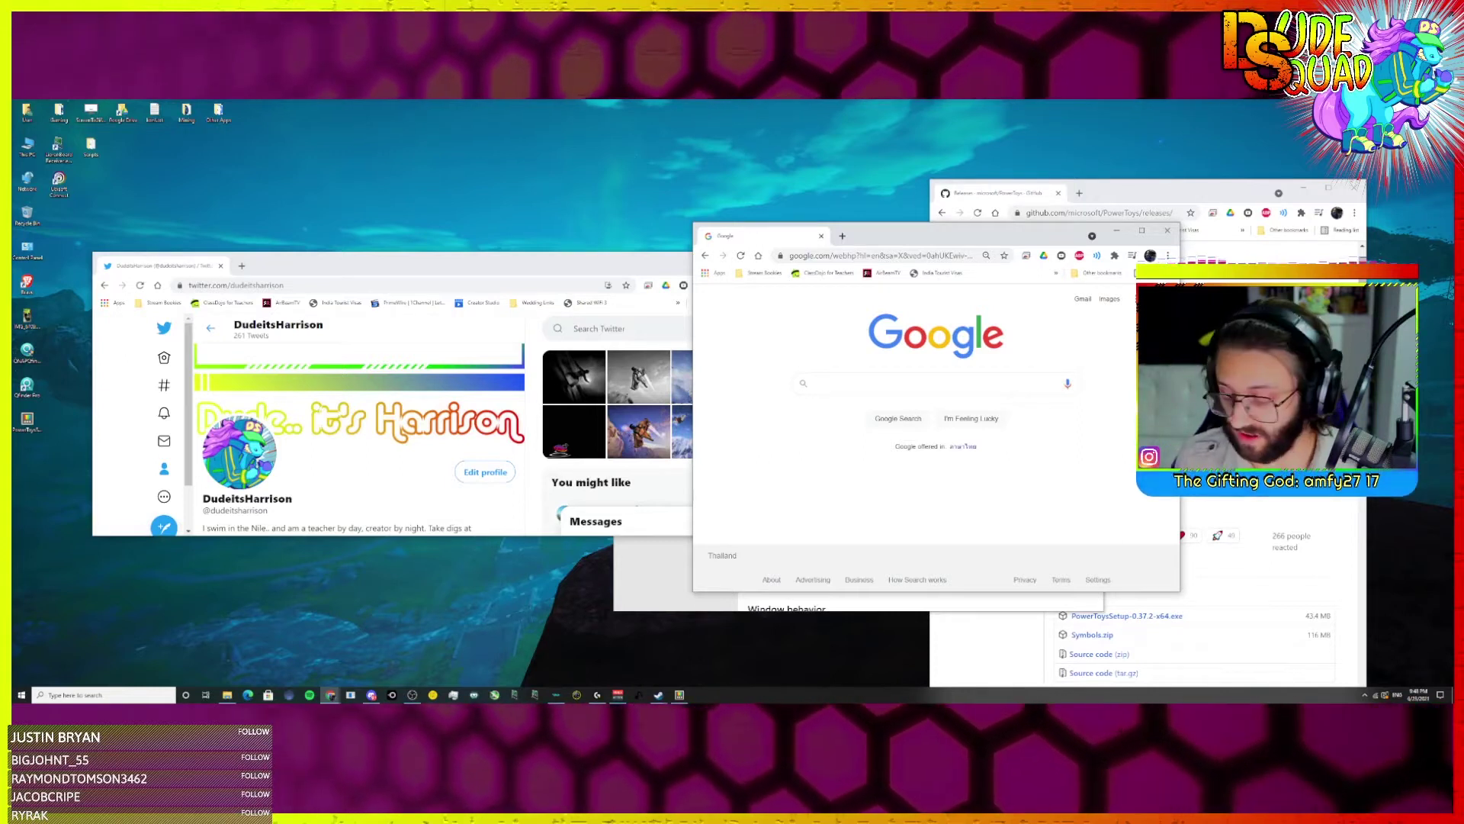
pyautogui.moveTo(437, 265); pyautogui.dragTo(394, 235)
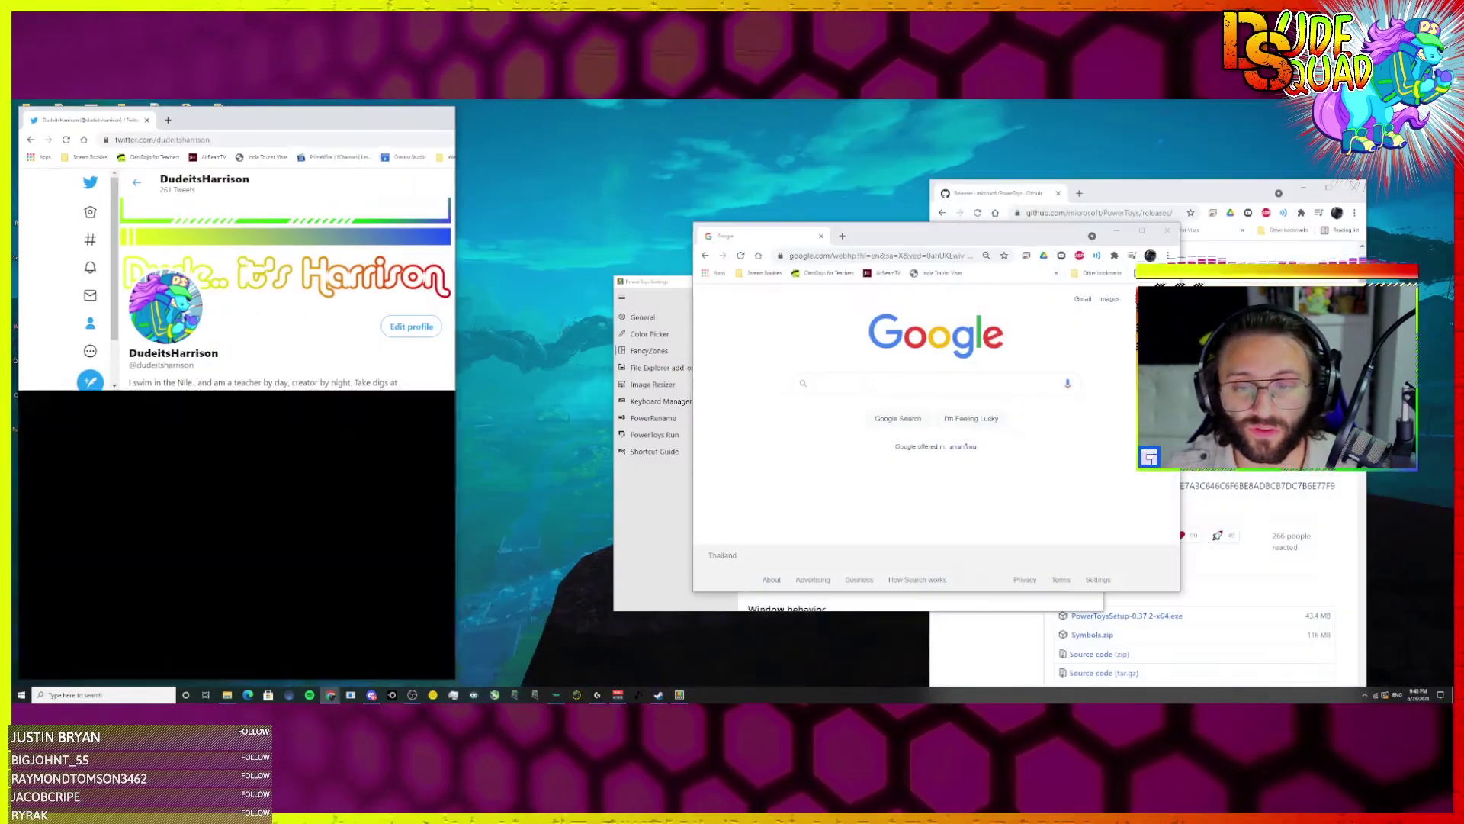
pyautogui.moveTo(763, 236); pyautogui.dragTo(498, 122)
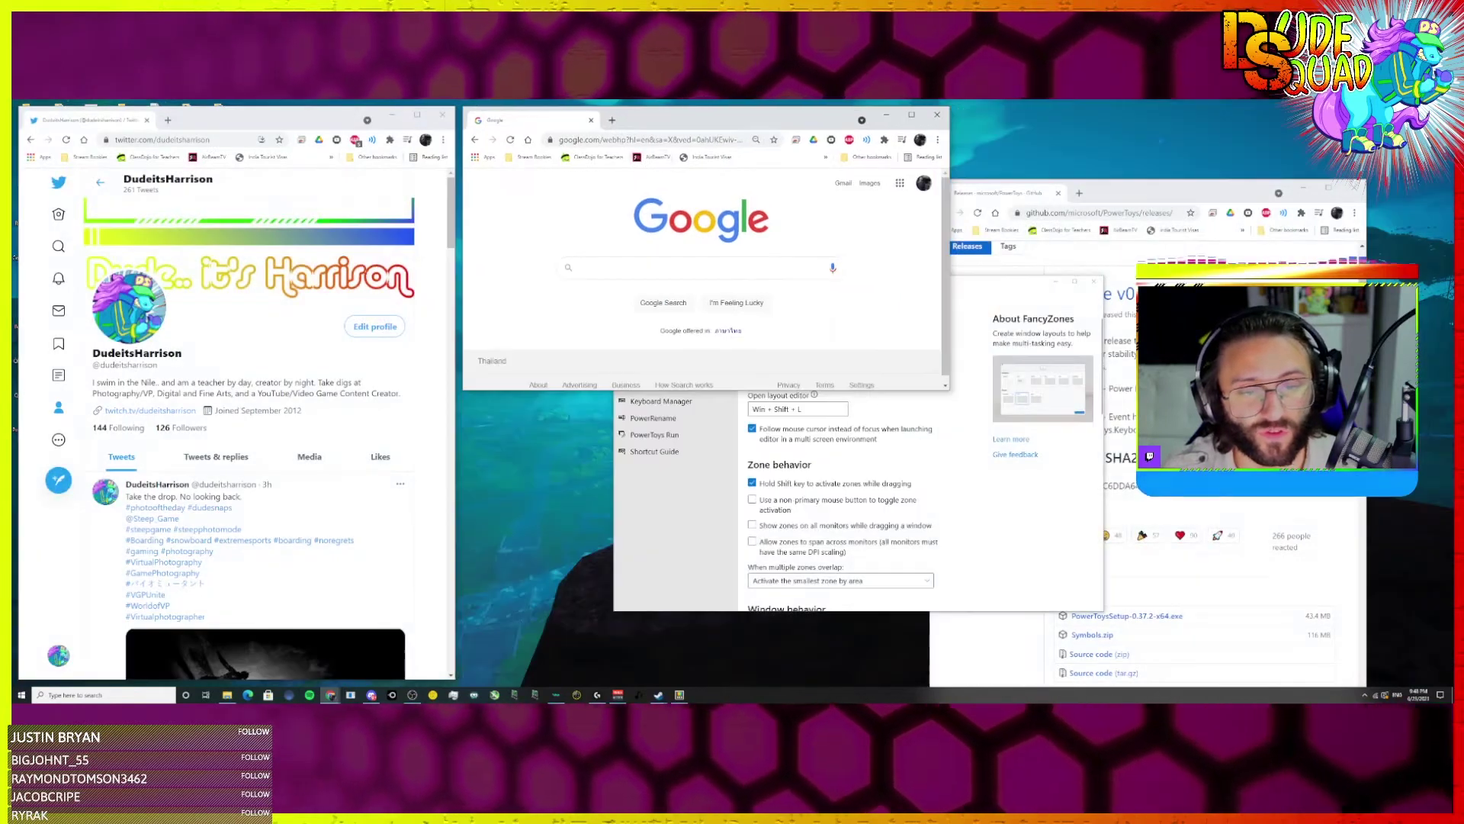
pyautogui.moveTo(1022, 282); pyautogui.dragTo(772, 395)
pyautogui.moveTo(1178, 192); pyautogui.dragTo(1228, 194)
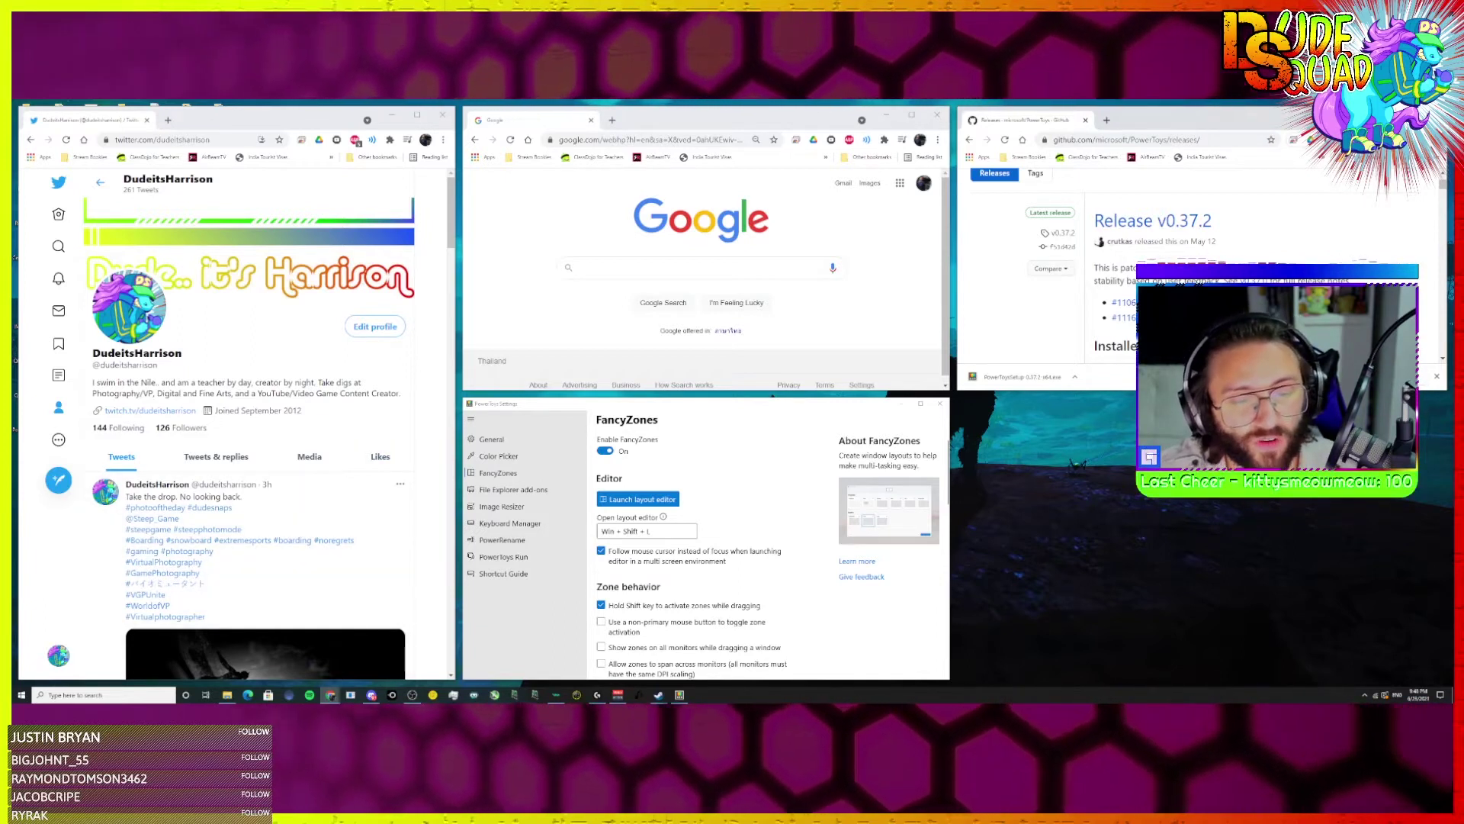
# - Pull the PowerToys Settings window out of its zone and minimize the Twitter, Google and GitHub windows, keeping the FancyZones settings open
pyautogui.moveTo(724, 406); pyautogui.dragTo(735, 313)
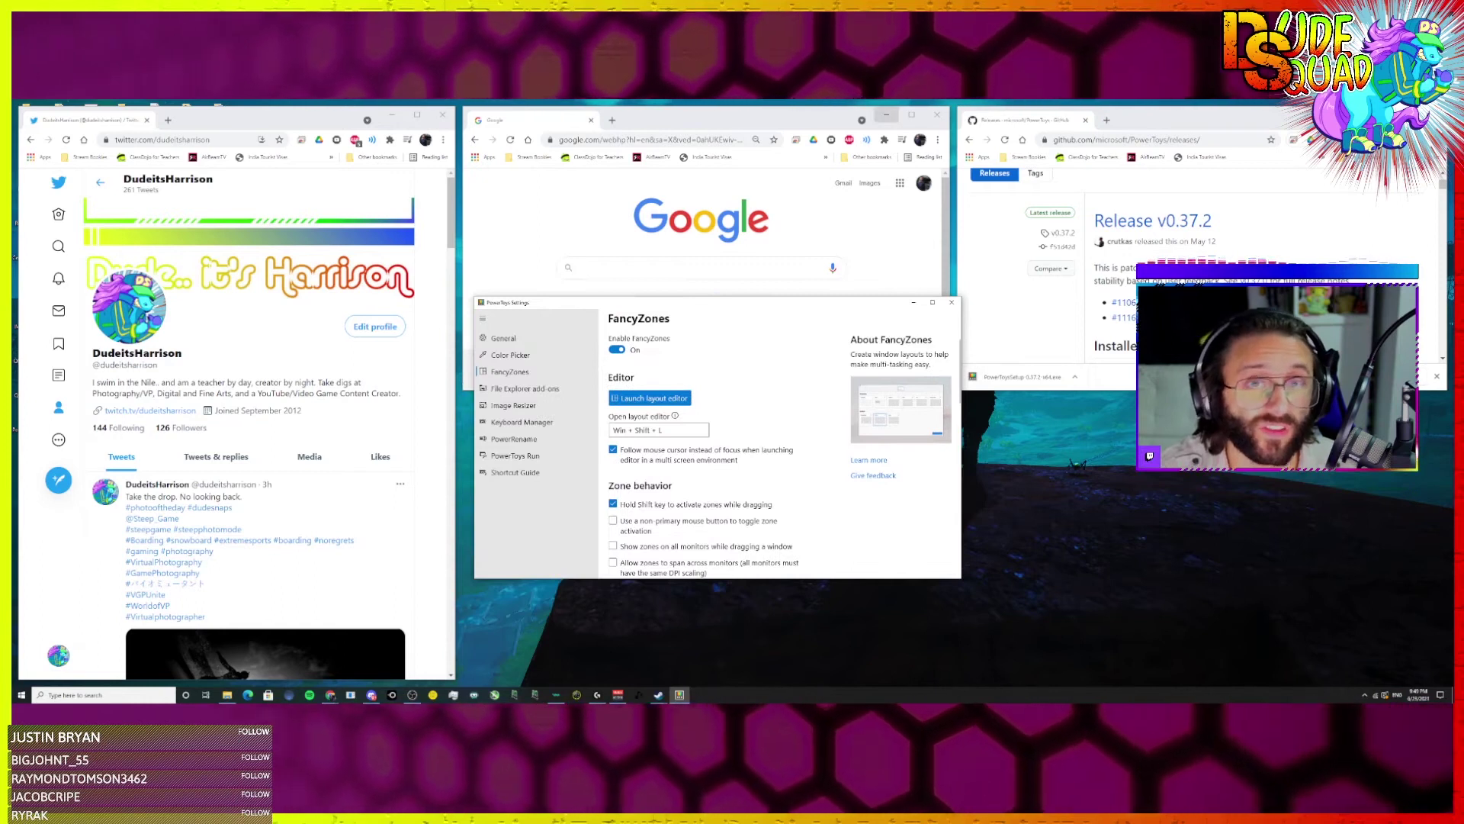
pyautogui.moveTo(753, 310); pyautogui.dragTo(745, 321)
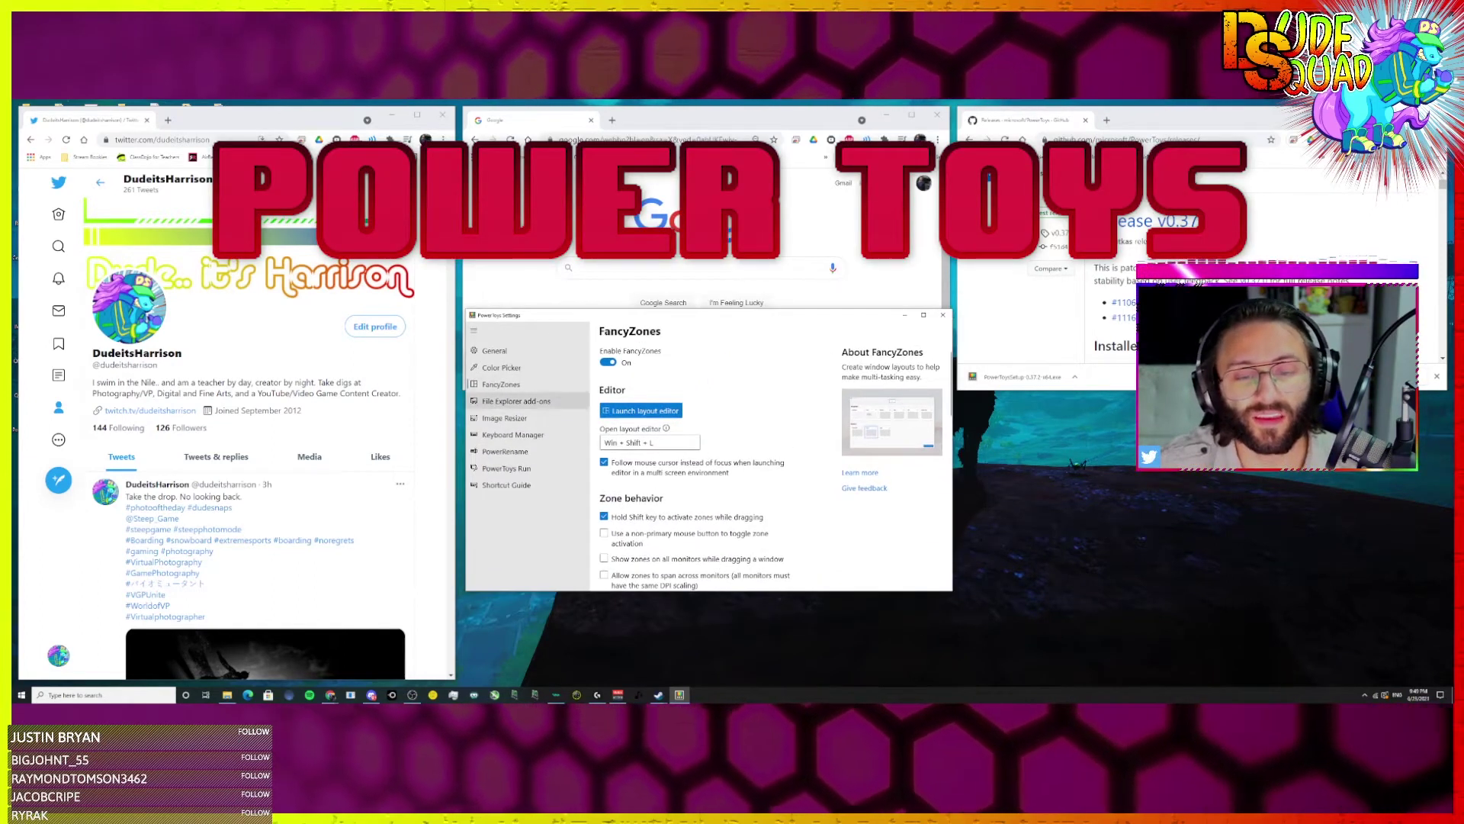
pyautogui.click(528, 384)
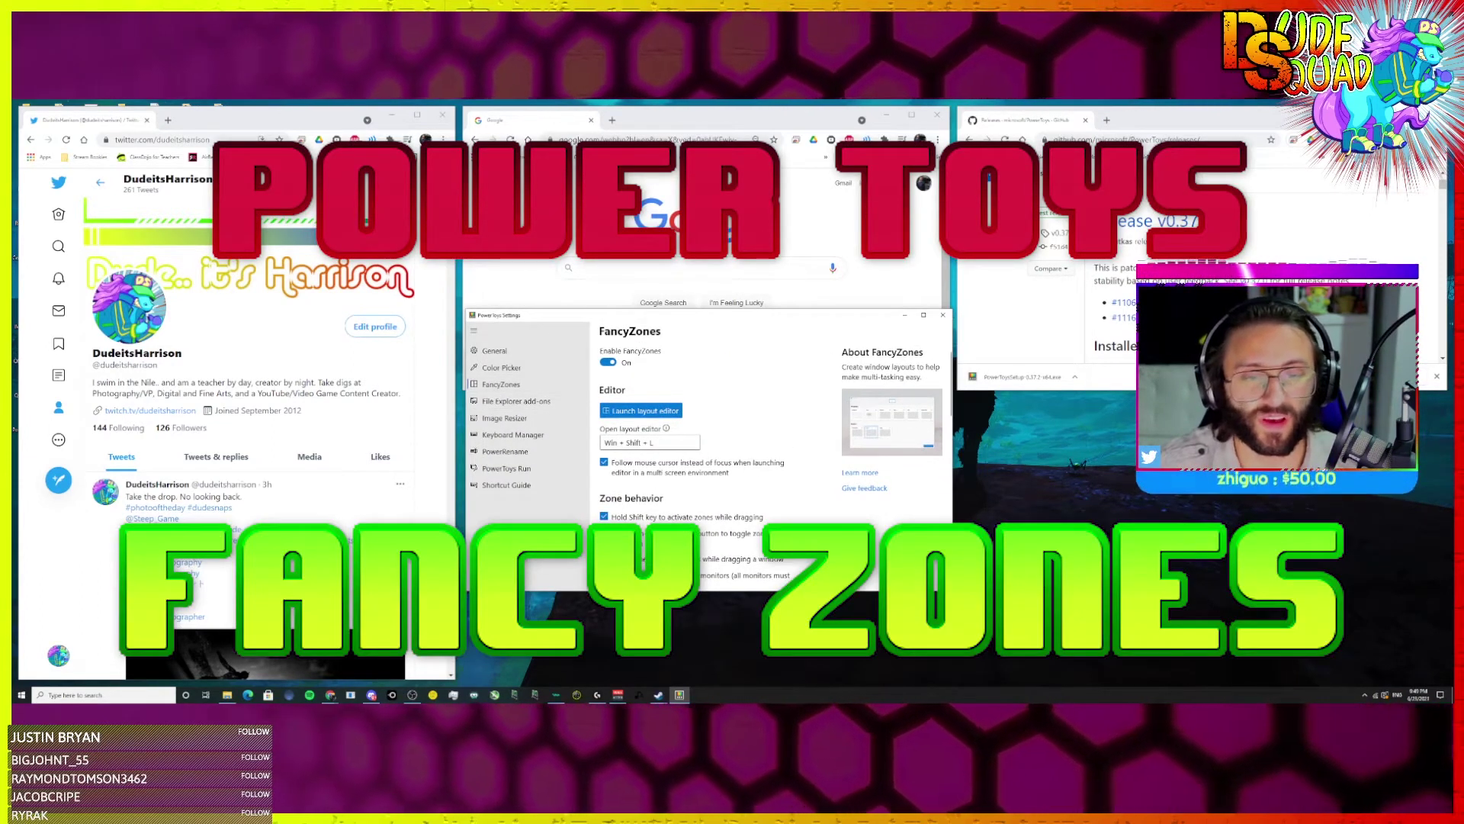
pyautogui.click(391, 114)
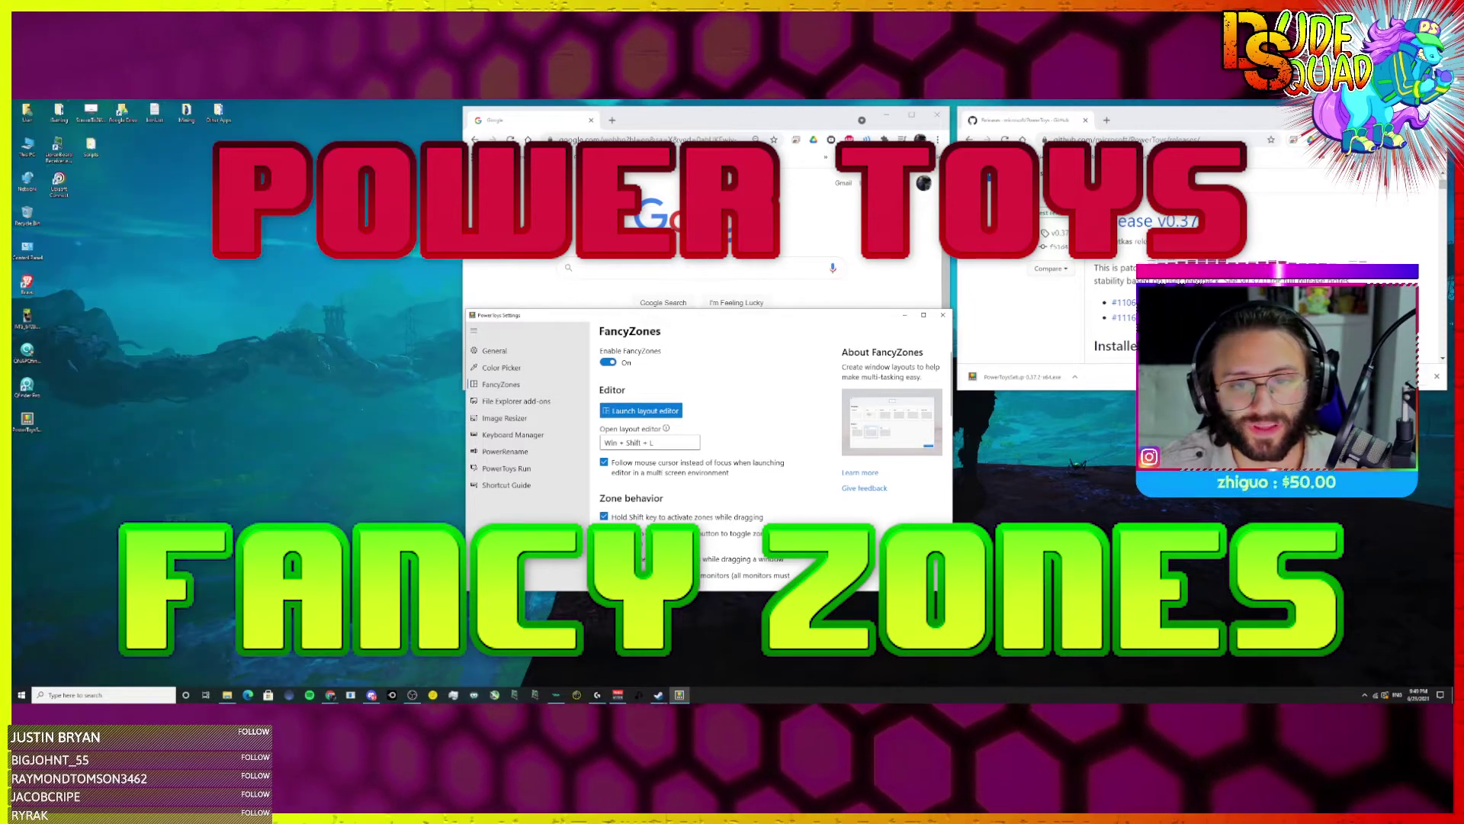
pyautogui.click(886, 114)
pyautogui.click(1382, 114)
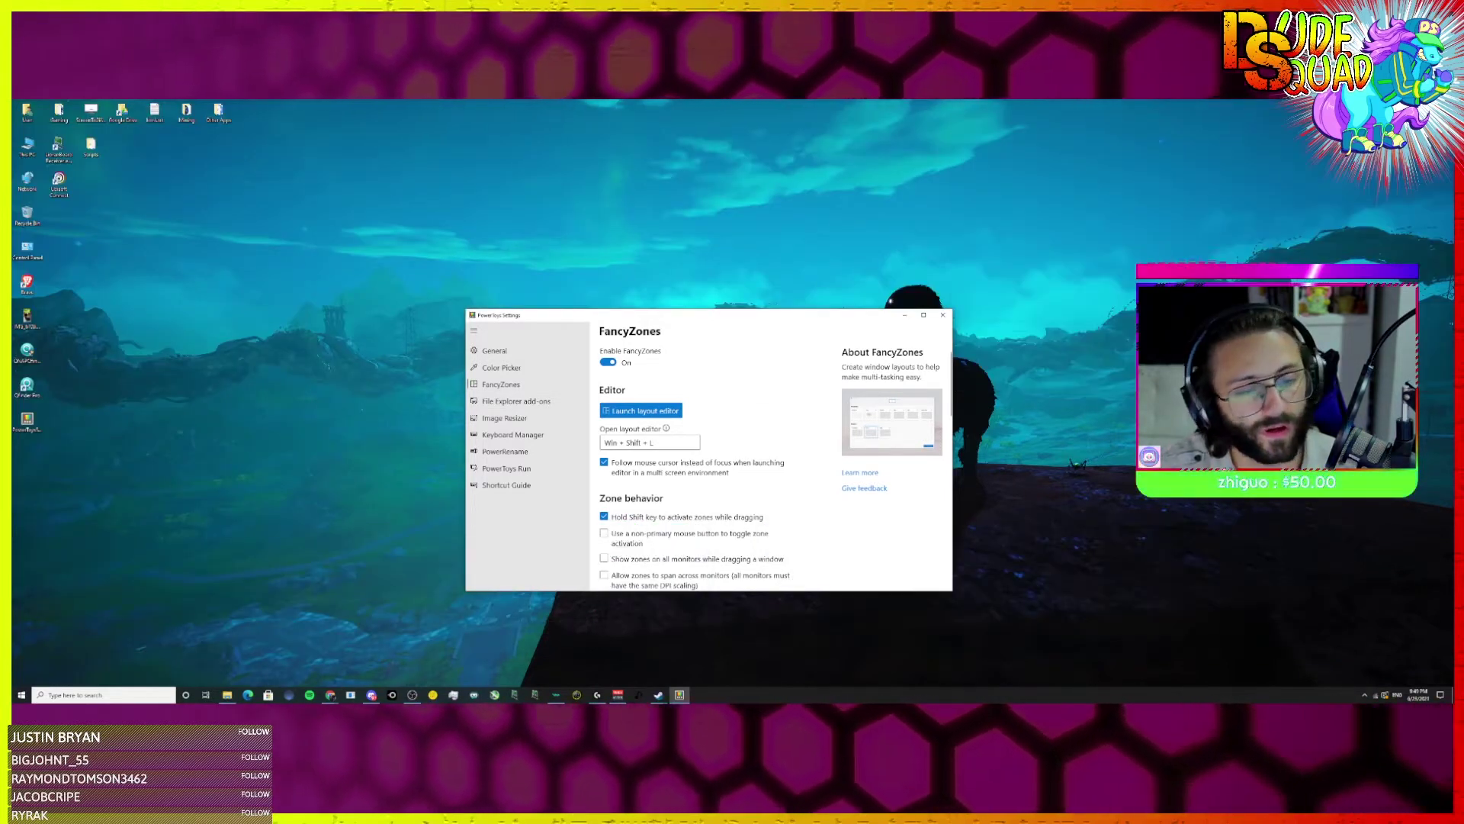
pyautogui.moveTo(765, 324); pyautogui.dragTo(760, 210)
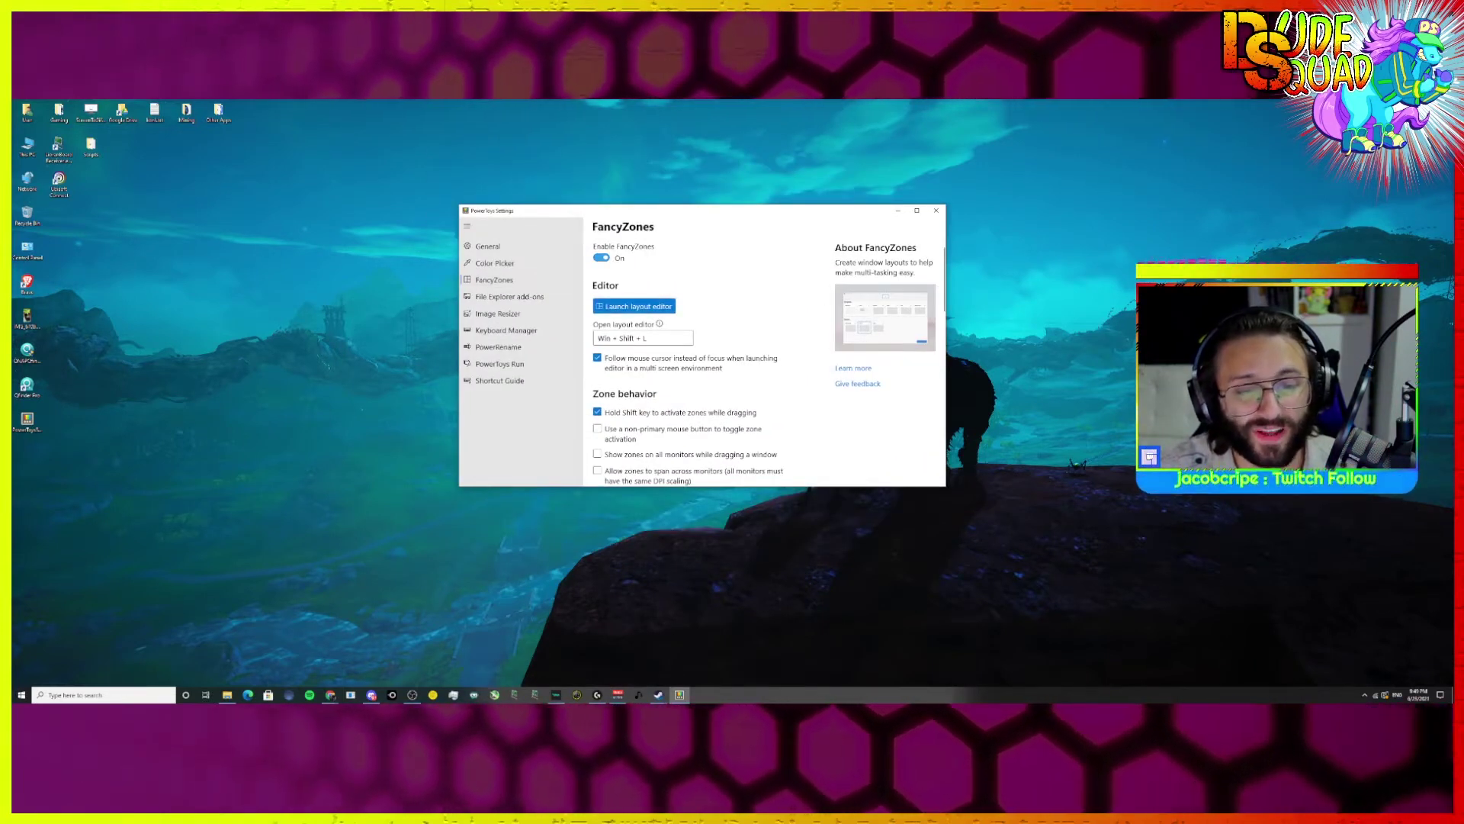
# - Turn FancyZones off and back on in PowerToys Settings
pyautogui.click(601, 258)
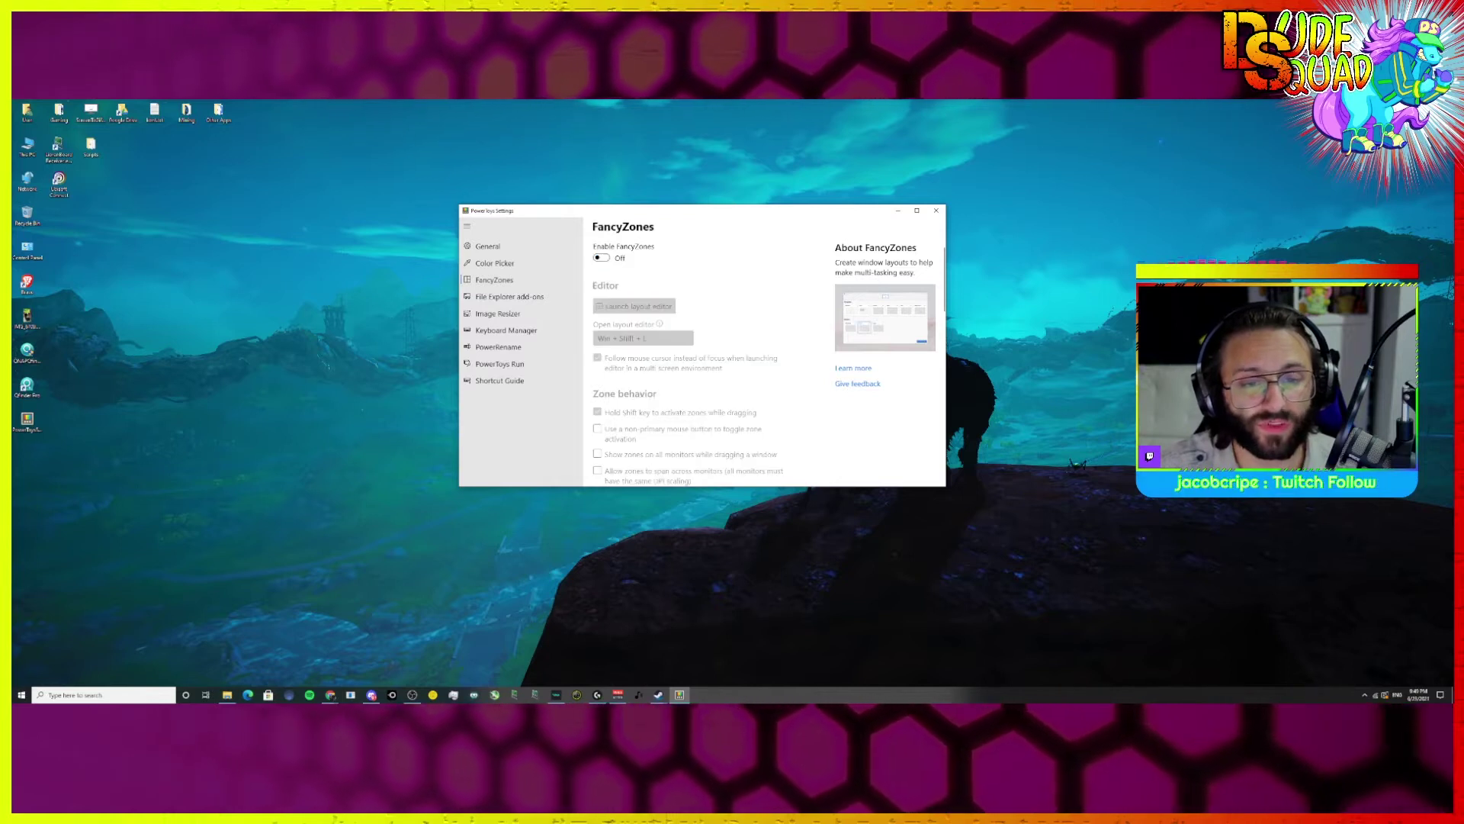
pyautogui.click(601, 258)
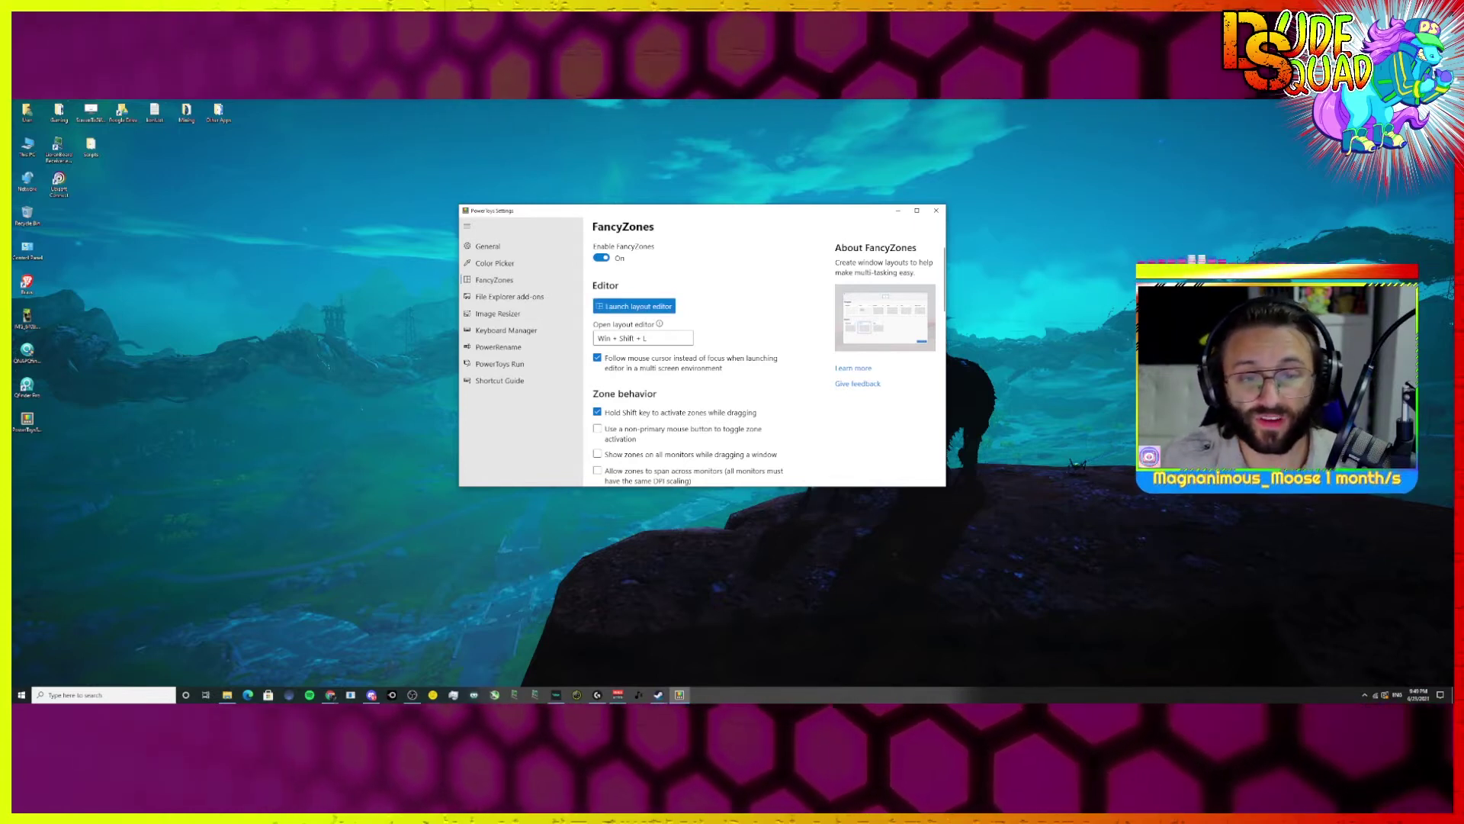
pyautogui.moveTo(642, 210); pyautogui.dragTo(623, 241)
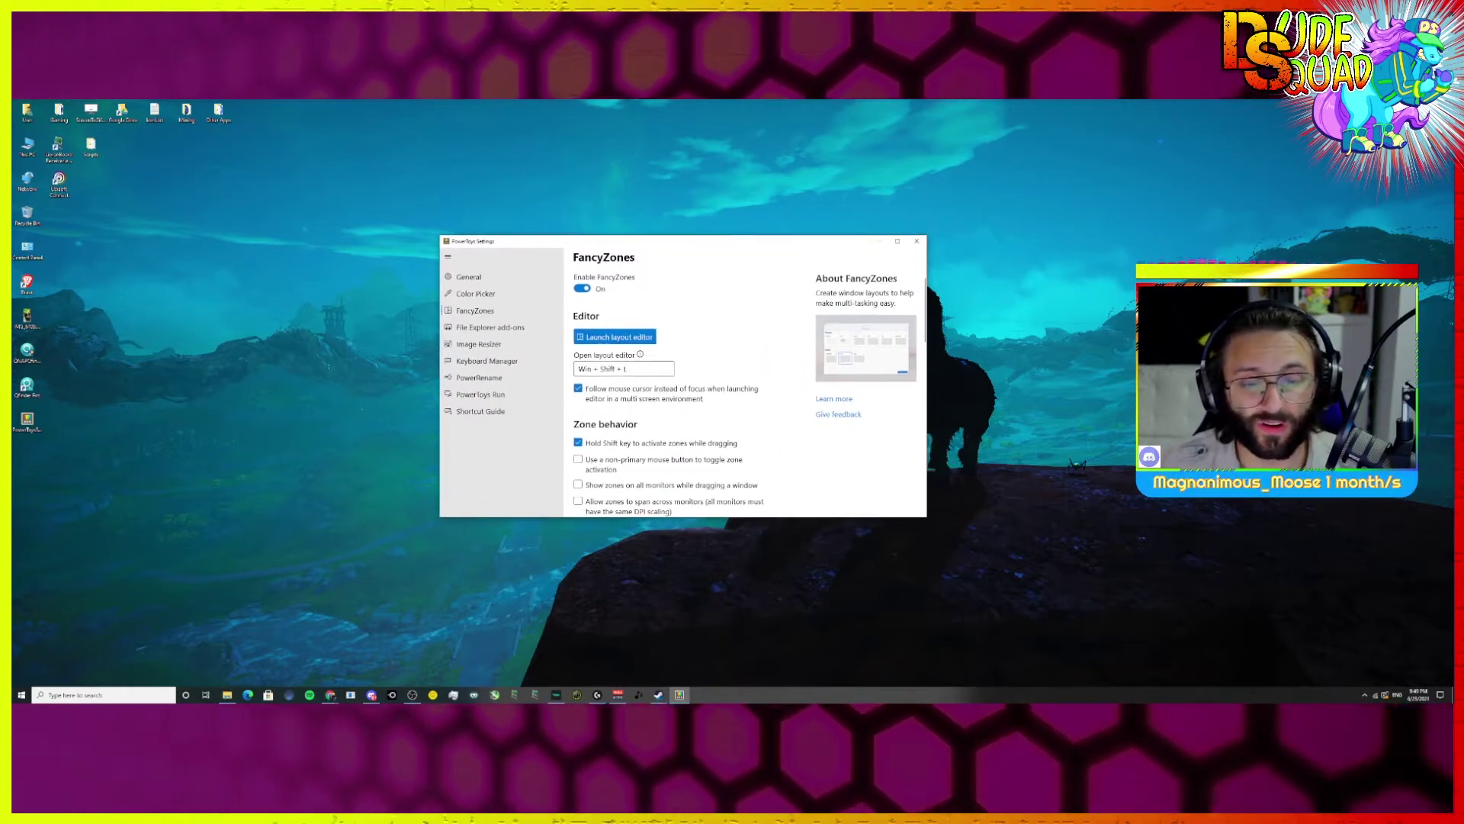
# - Review the FancyZones settings, including the layout editor shortcut, zone behavior, zone colors and excluded apps
pyautogui.moveTo(640, 355)
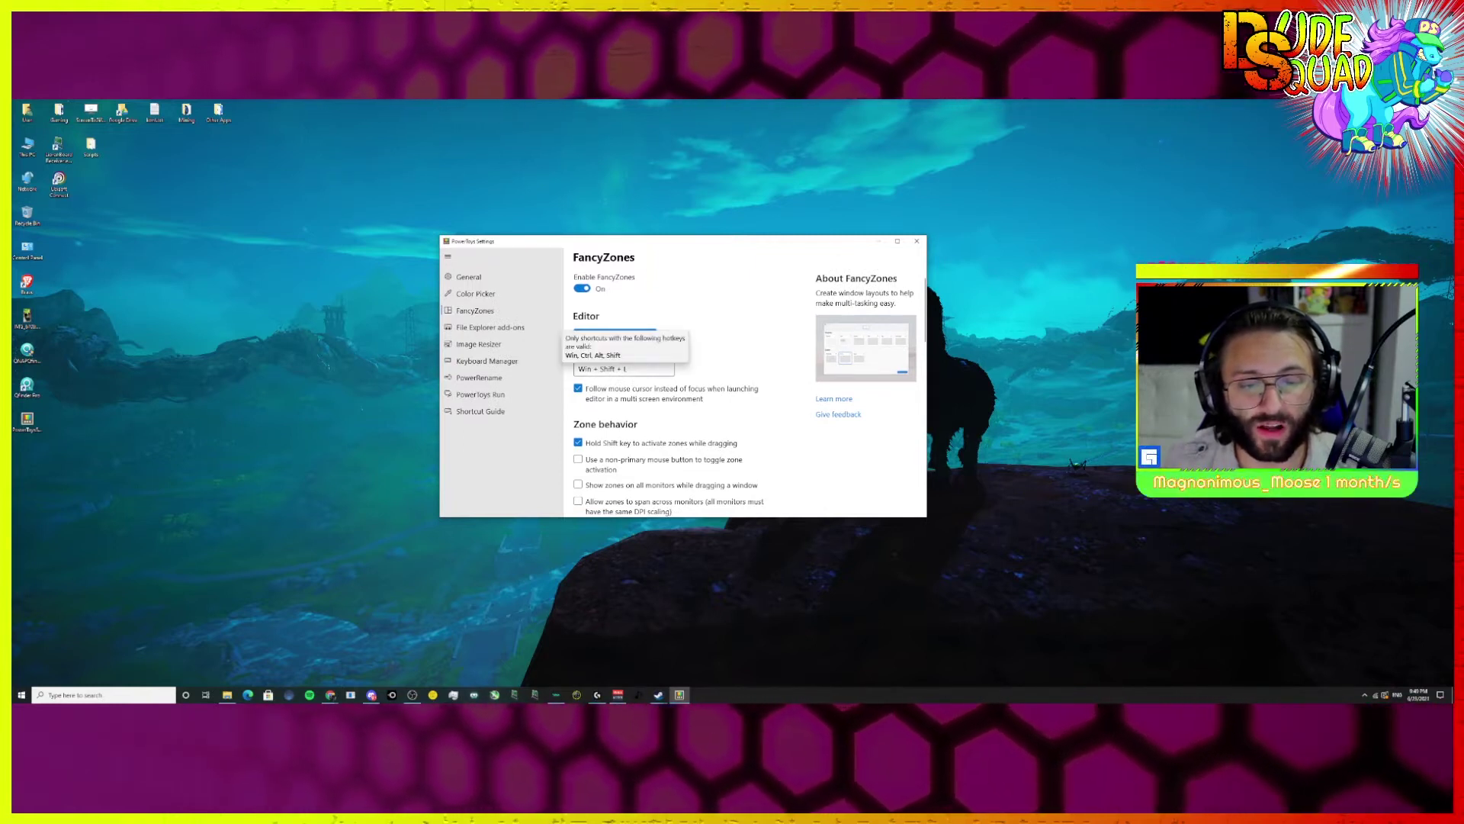
pyautogui.moveTo(632, 368); pyautogui.dragTo(587, 368)
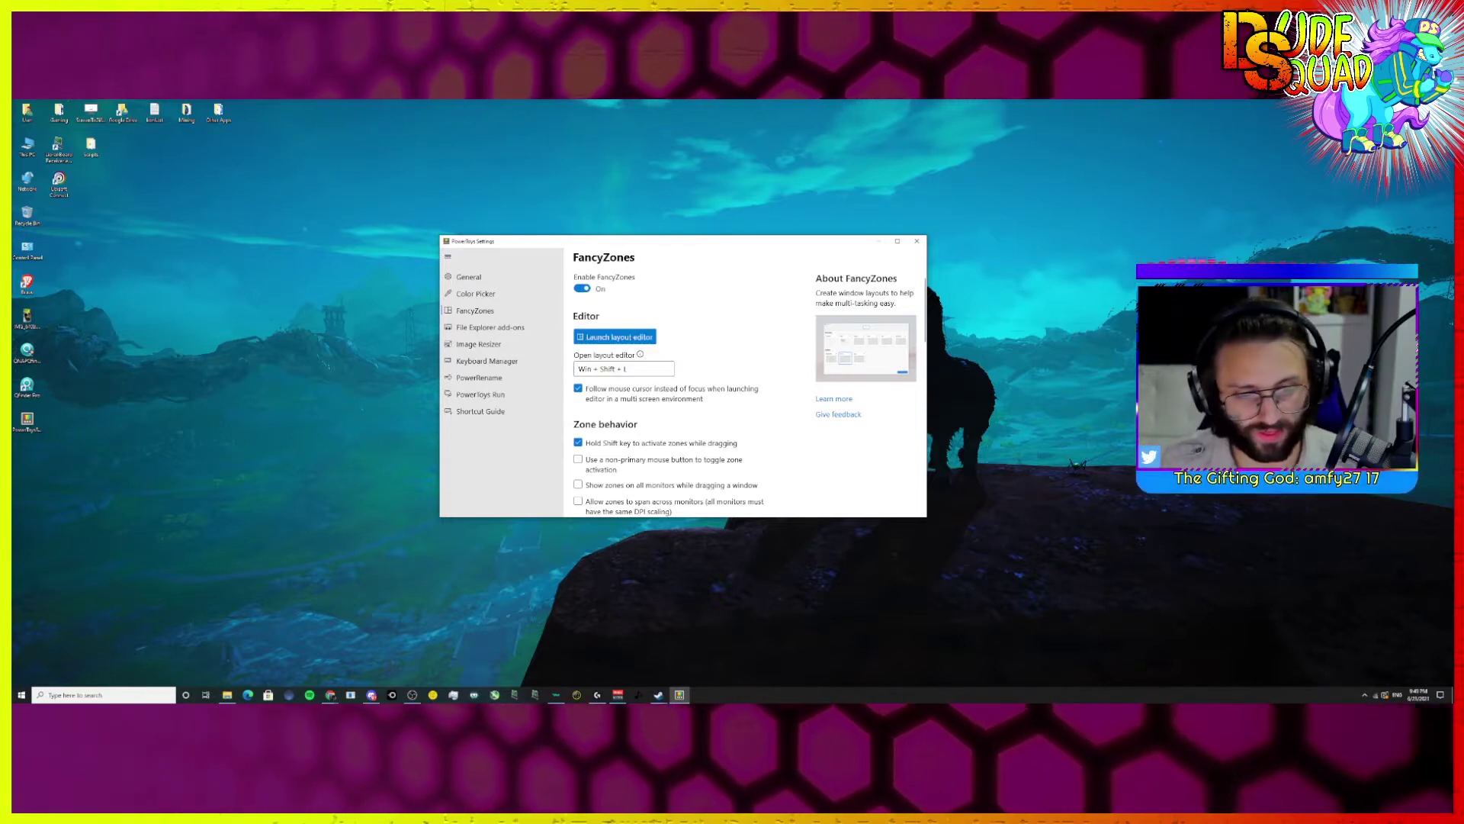
pyautogui.moveTo(640, 355)
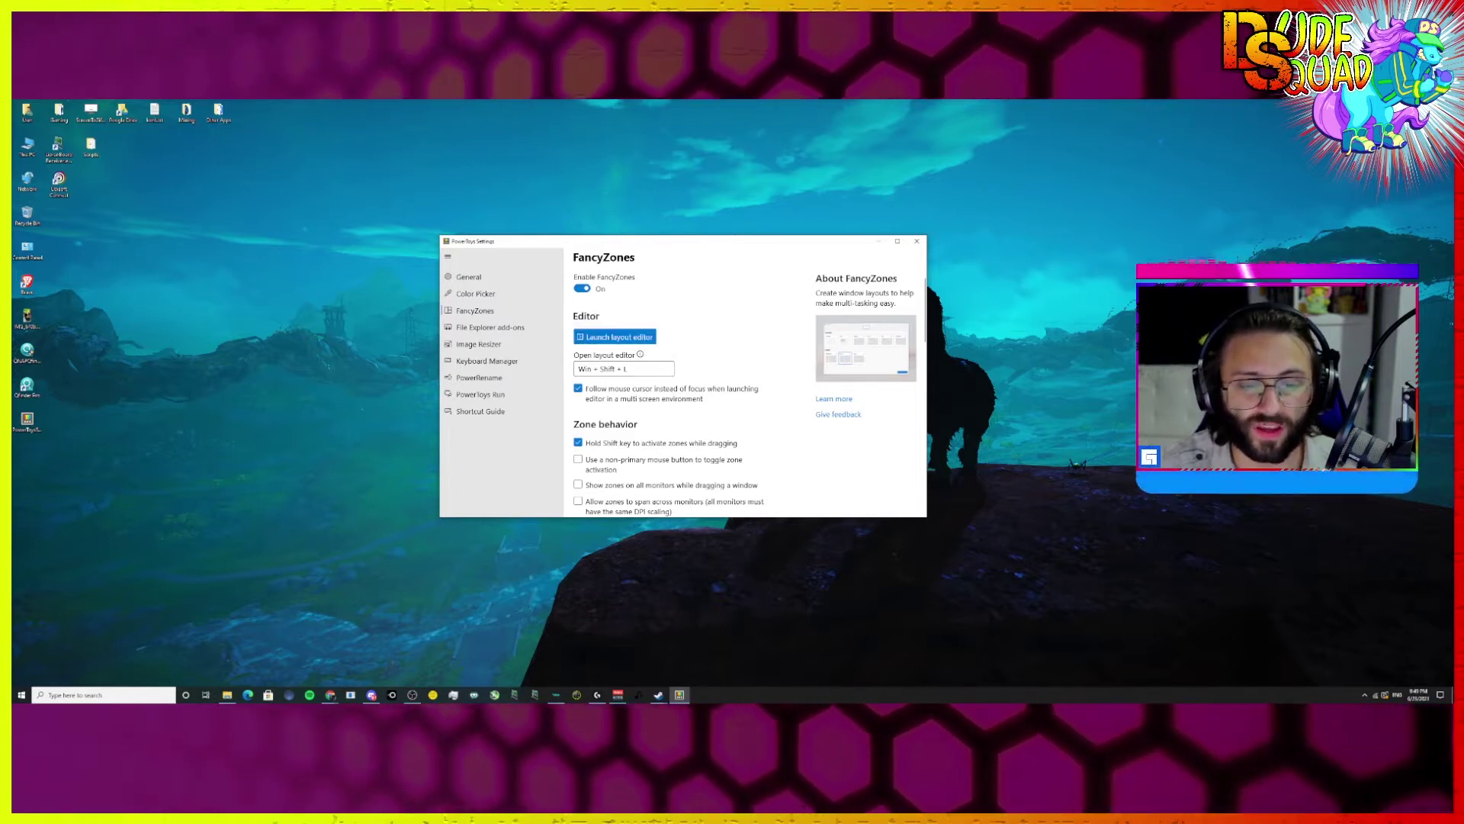
pyautogui.scroll(-10, 686, 381)
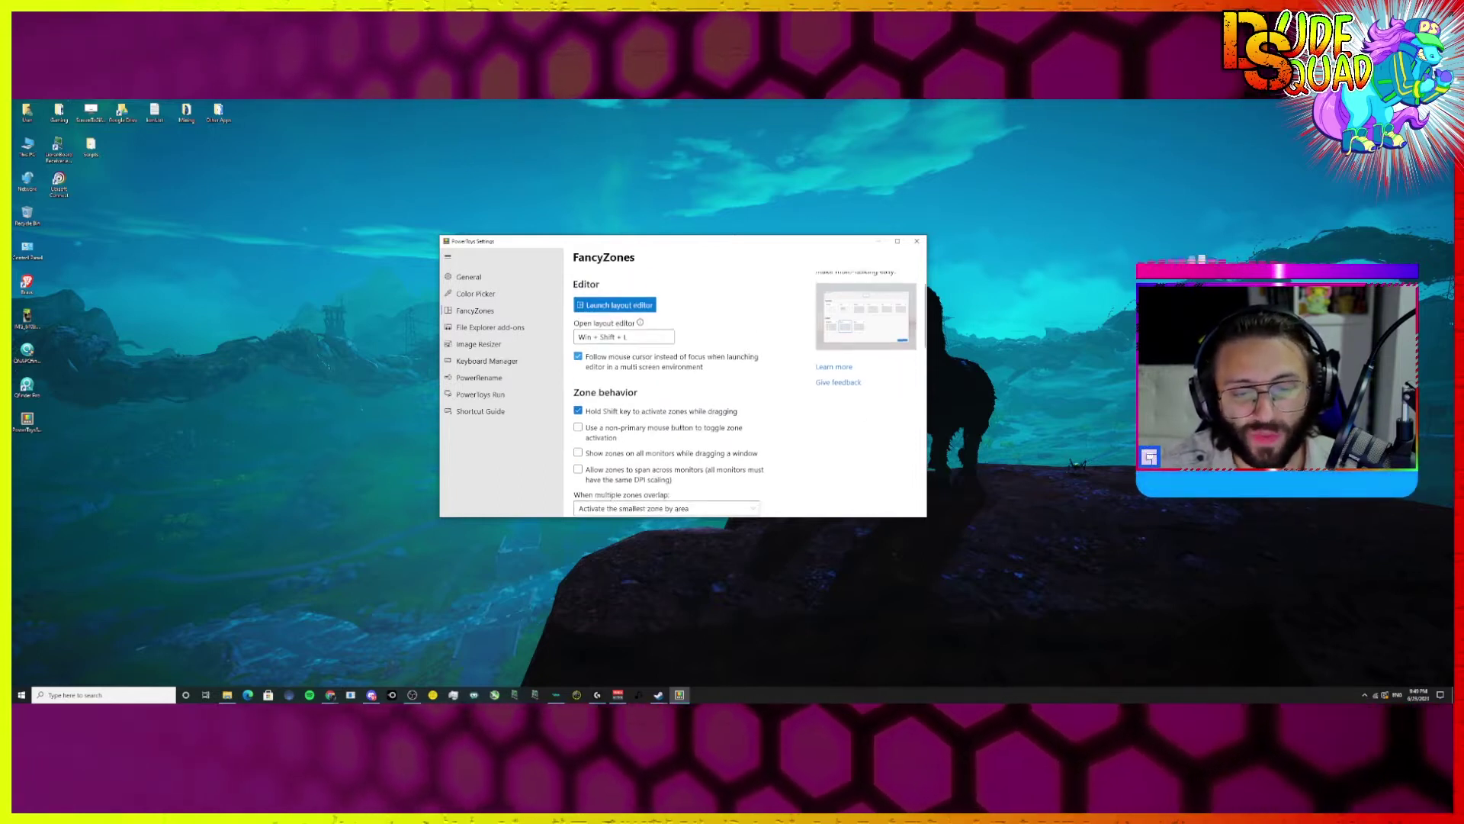
pyautogui.scroll(10, 744, 394)
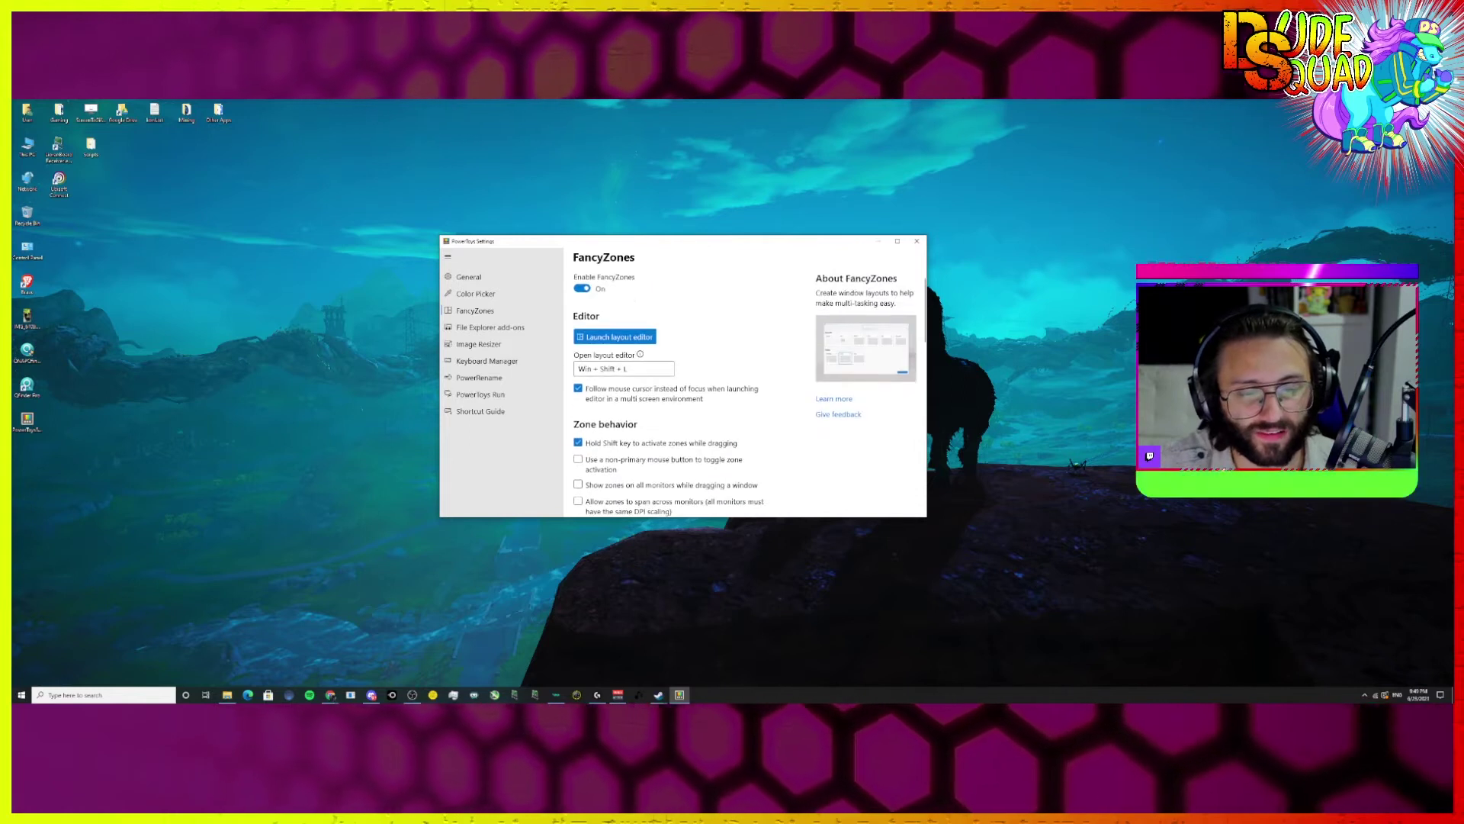
pyautogui.scroll(-10, 686, 381)
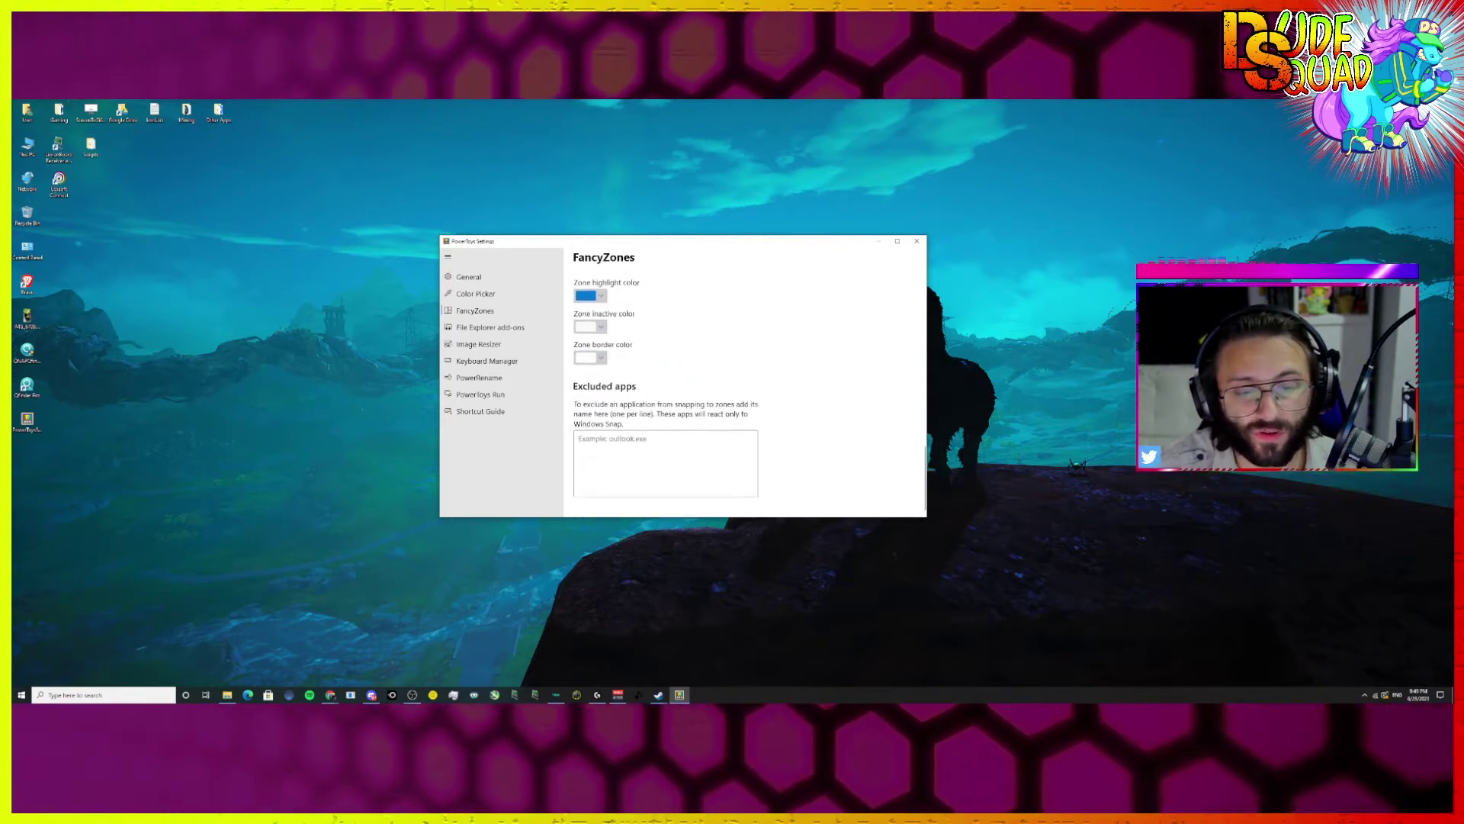
pyautogui.scroll(10, 686, 381)
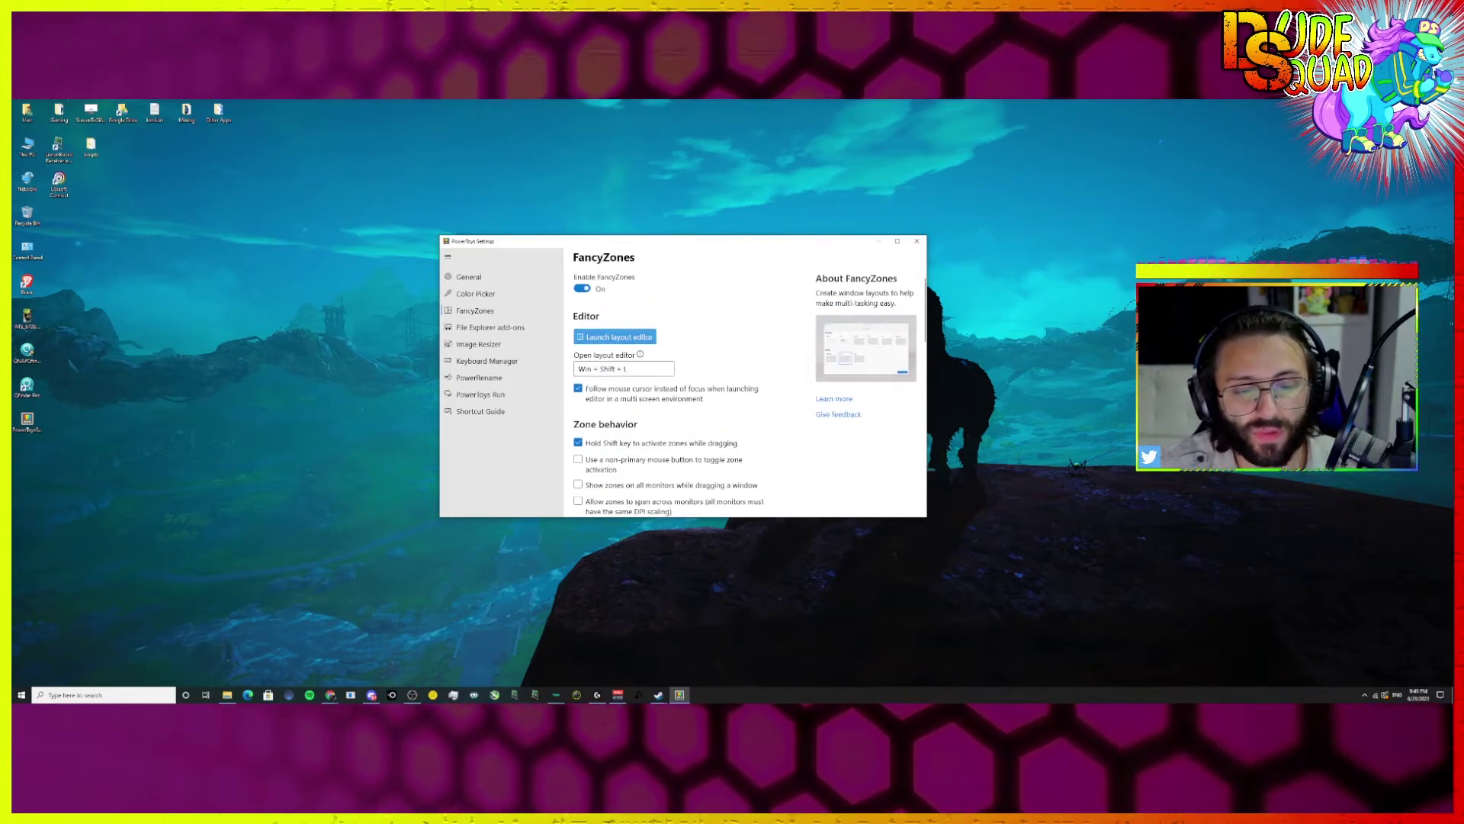
# - Launch the FancyZones layout editor and reposition its window near the middle of the desktop
pyautogui.click(614, 337)
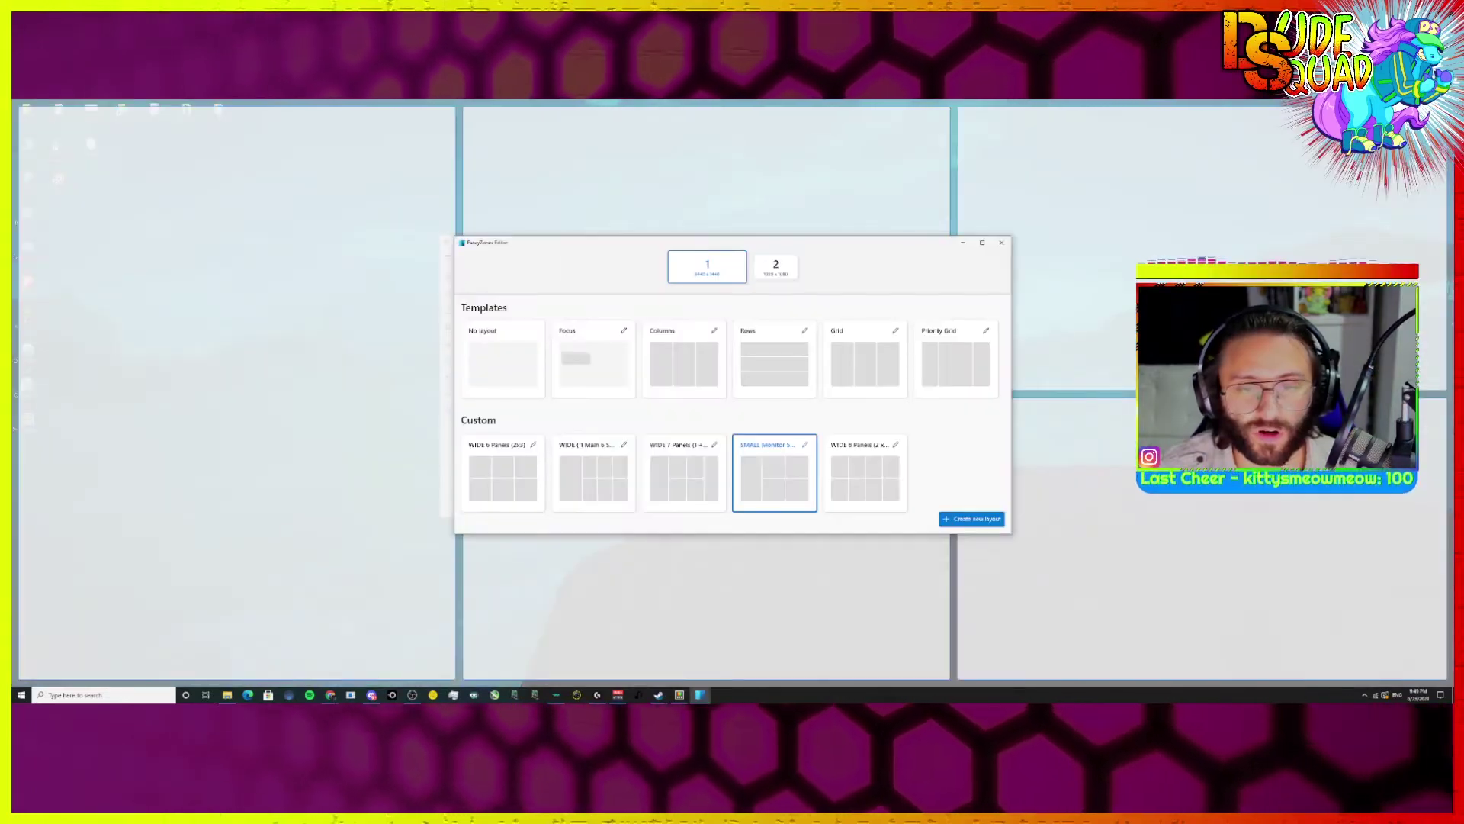
pyautogui.moveTo(595, 243); pyautogui.dragTo(677, 352)
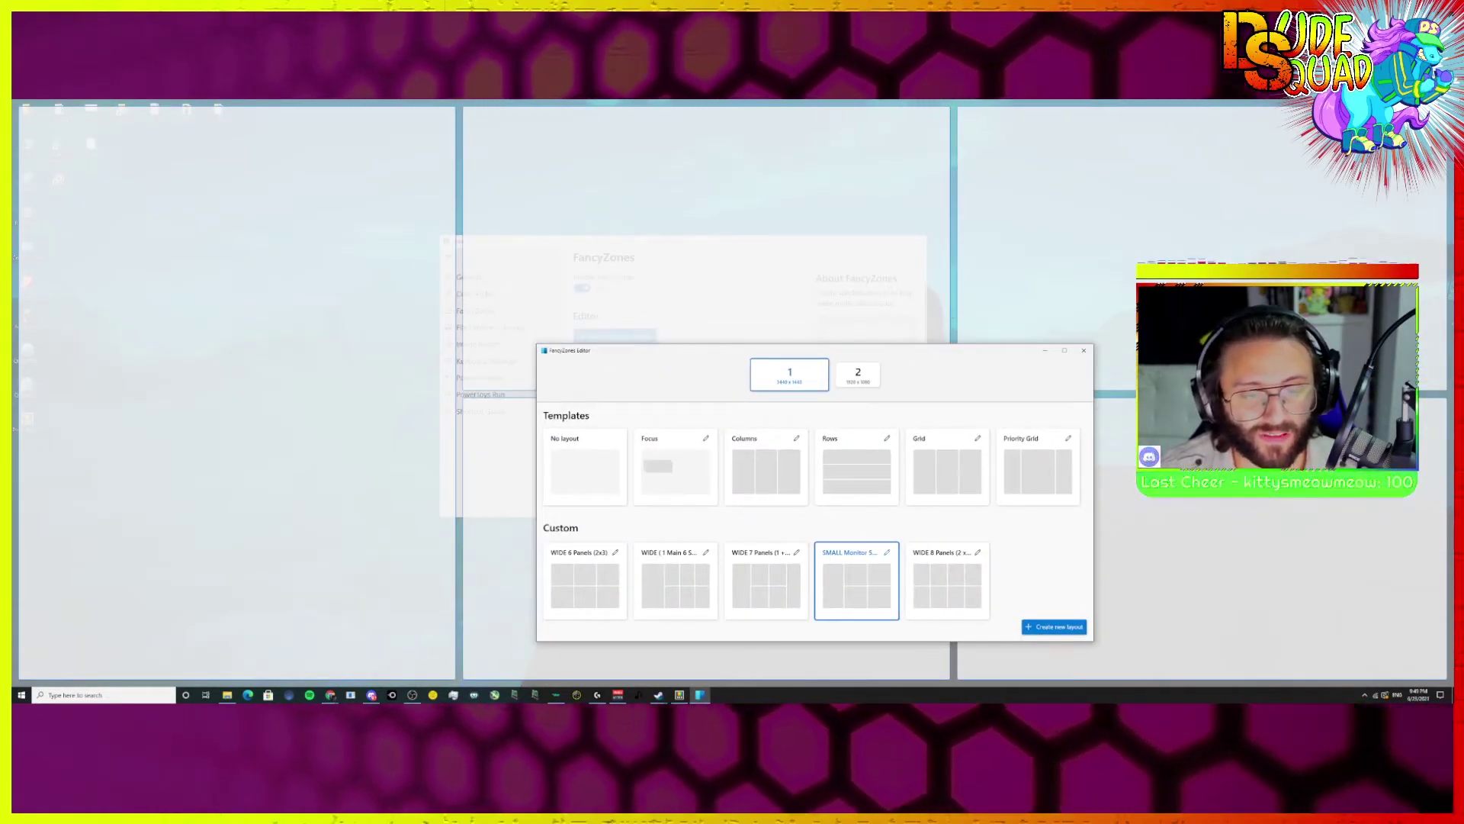
pyautogui.moveTo(678, 357); pyautogui.dragTo(525, 237)
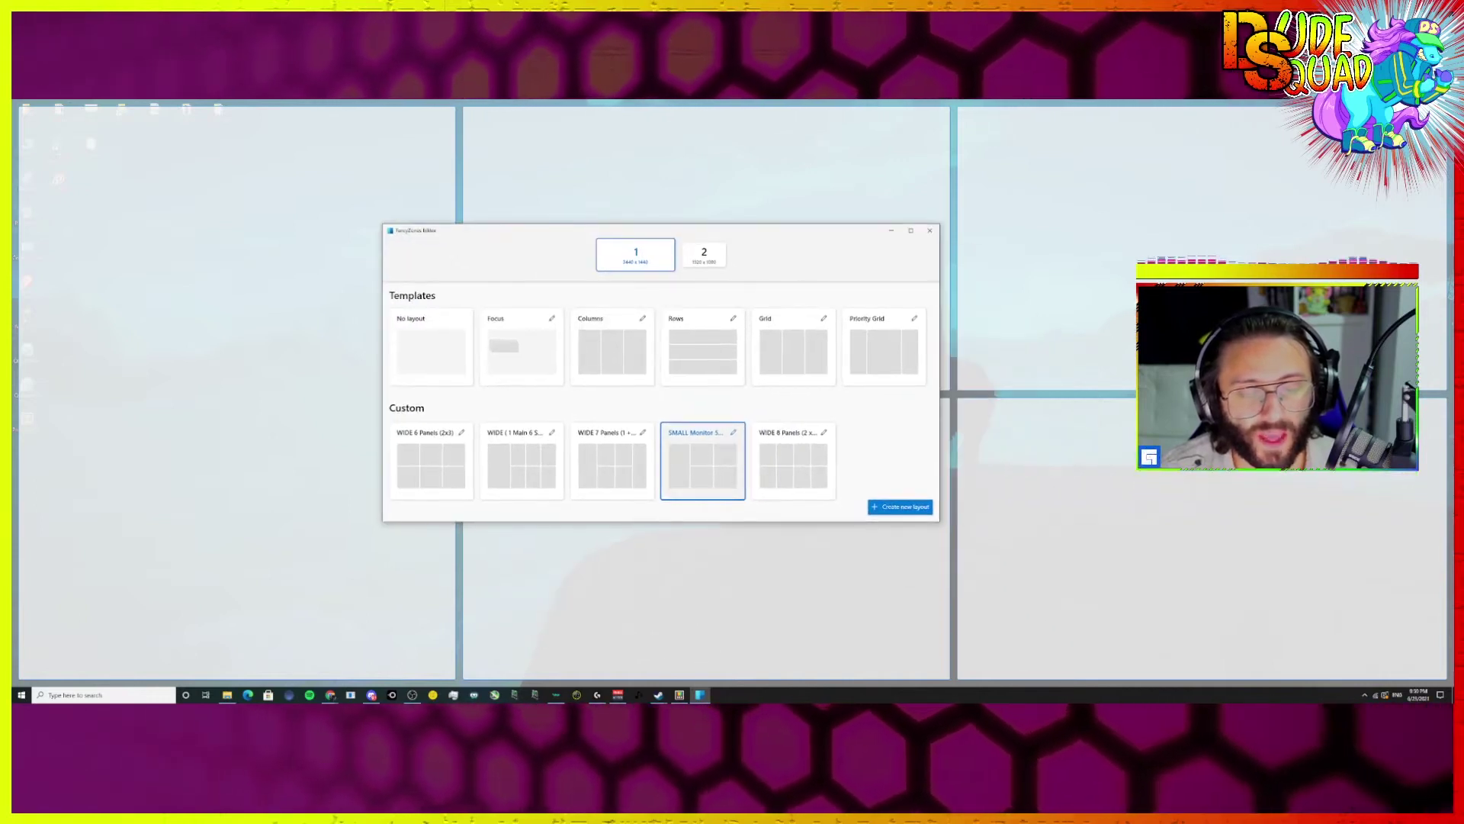
# - Preview the custom layouts with one main and six smaller panels, WIDE 7 Panels and WIDE 6 Panels (2x3), and return to the SMALL Monitor layout
pyautogui.click(612, 461)
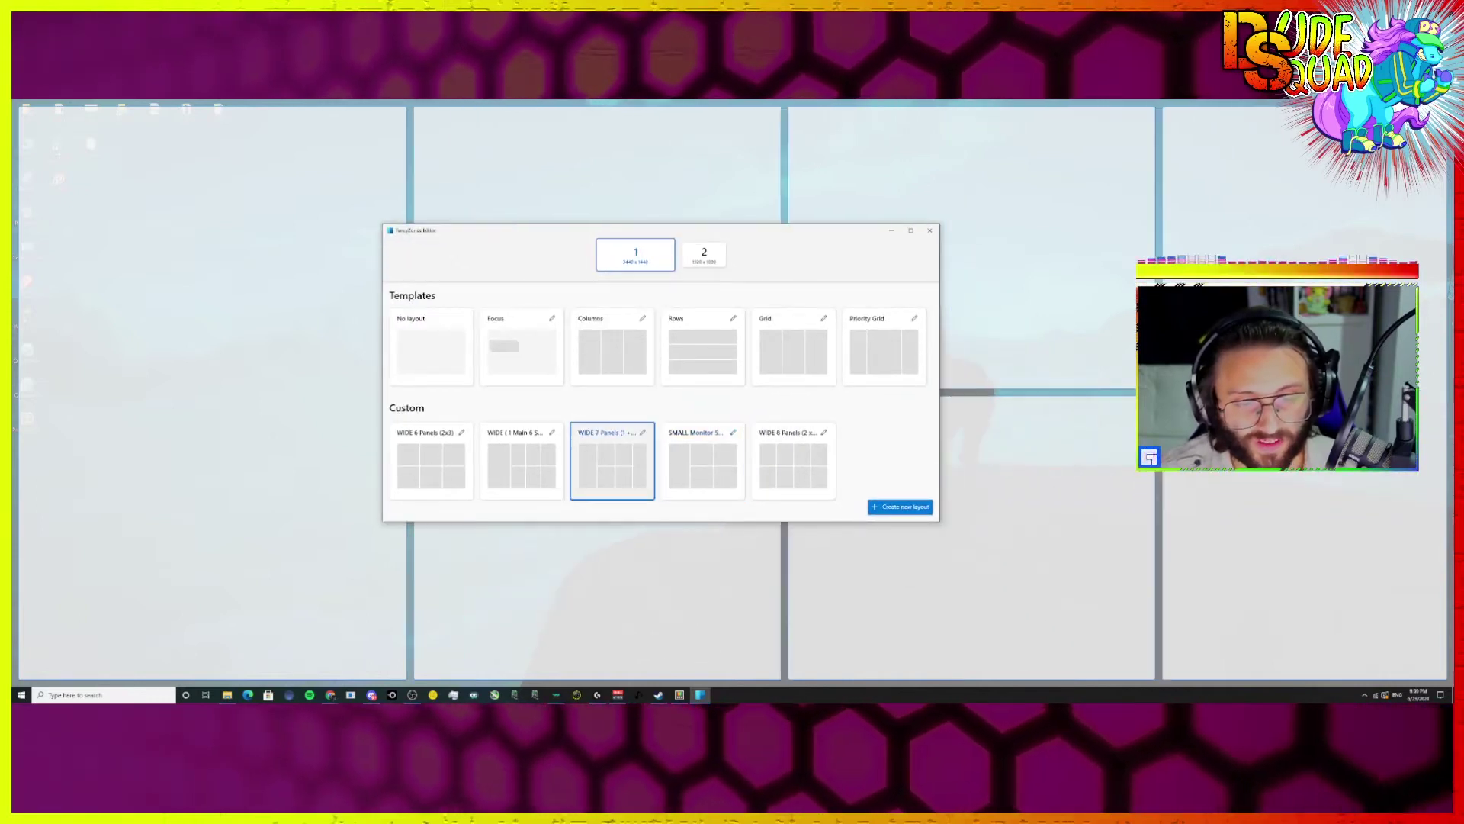
pyautogui.click(521, 460)
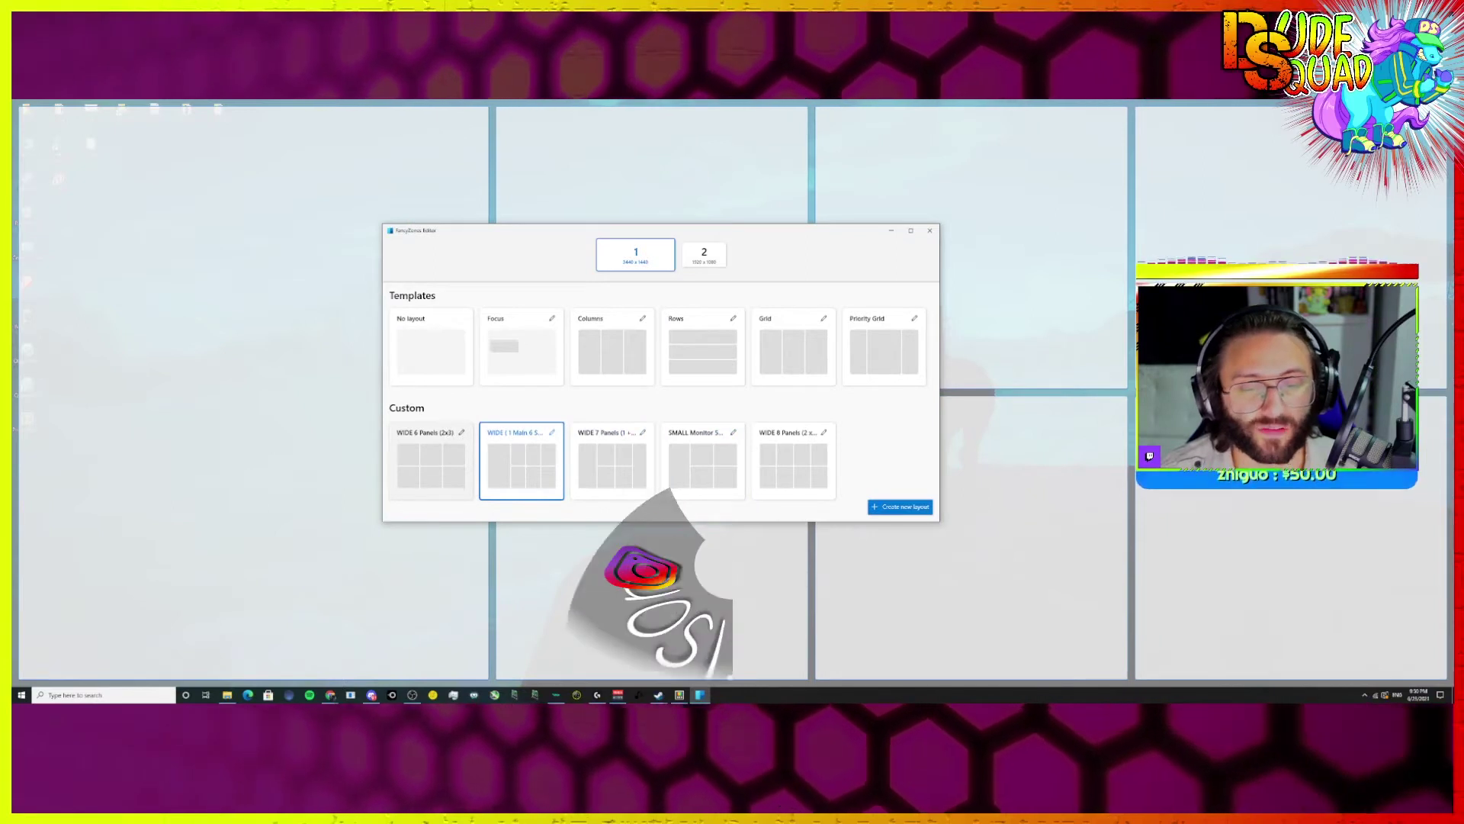
pyautogui.click(431, 460)
pyautogui.click(521, 460)
pyautogui.click(611, 460)
pyautogui.click(703, 461)
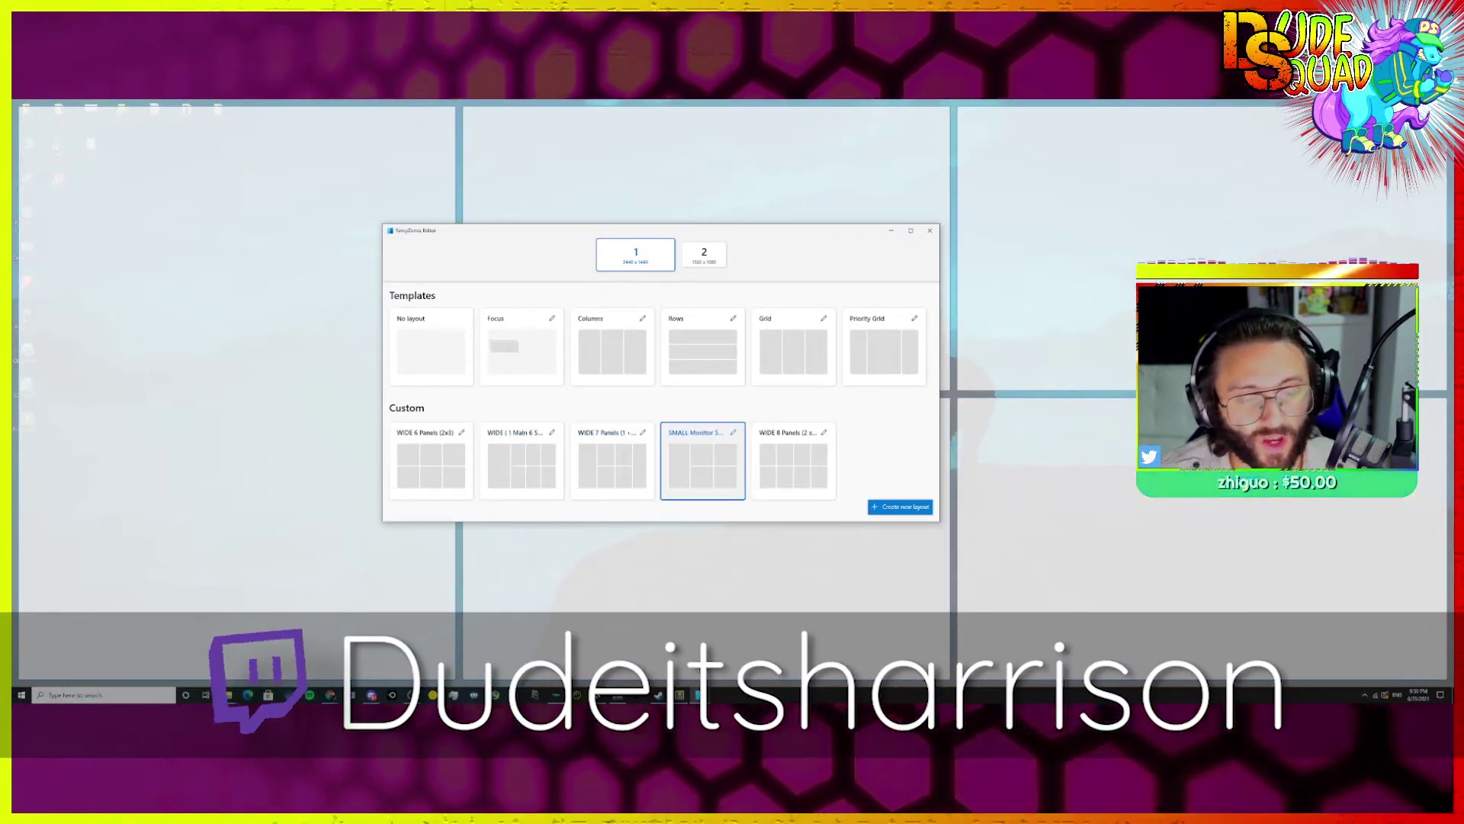
# - Open the SMALL Monitor layout's settings and examine its name and the available layout shortcut choices
pyautogui.click(733, 432)
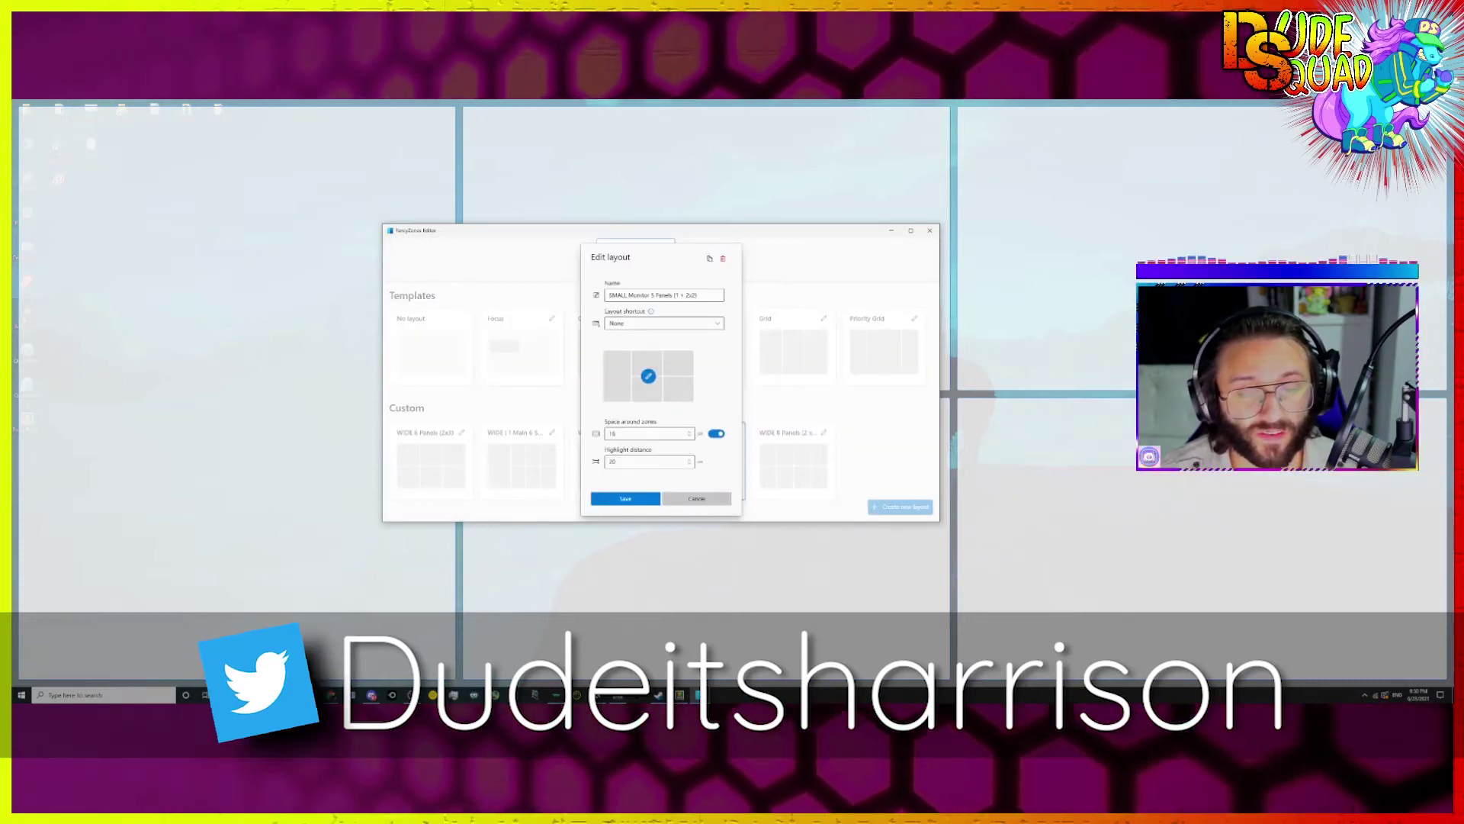
pyautogui.moveTo(608, 295); pyautogui.dragTo(691, 295)
pyautogui.click(691, 295)
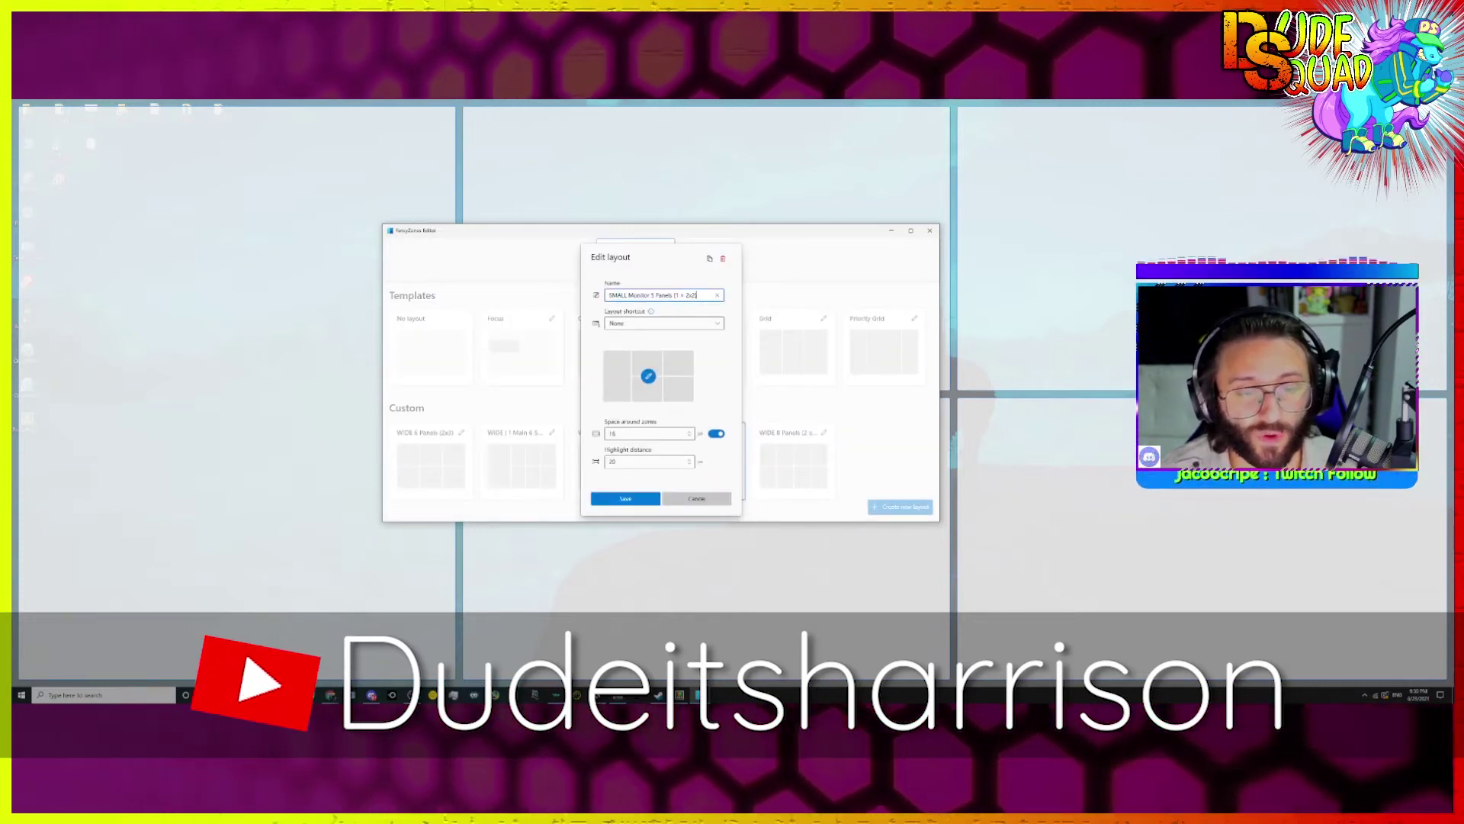
pyautogui.moveTo(651, 312)
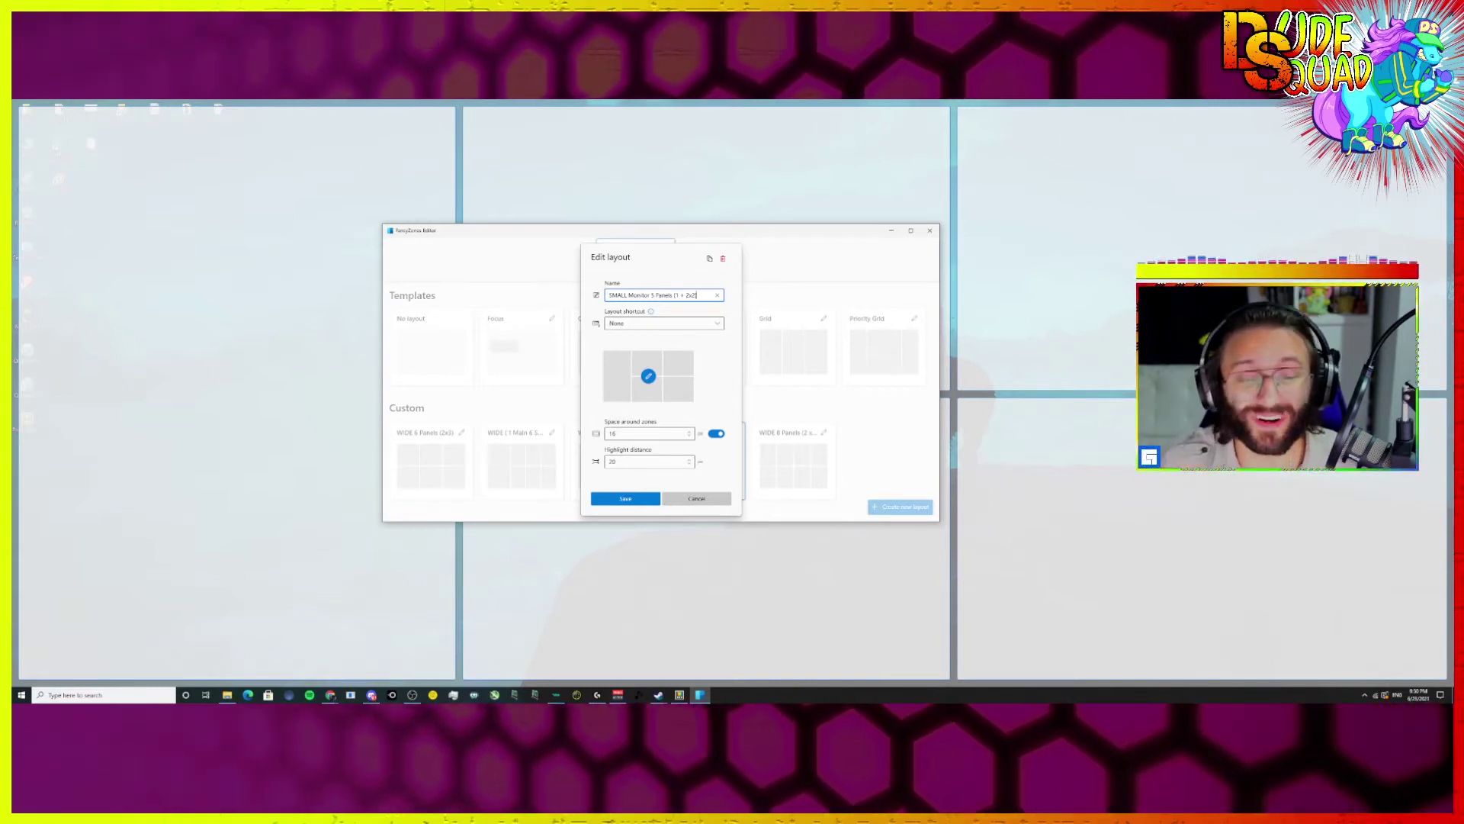
pyautogui.click(663, 324)
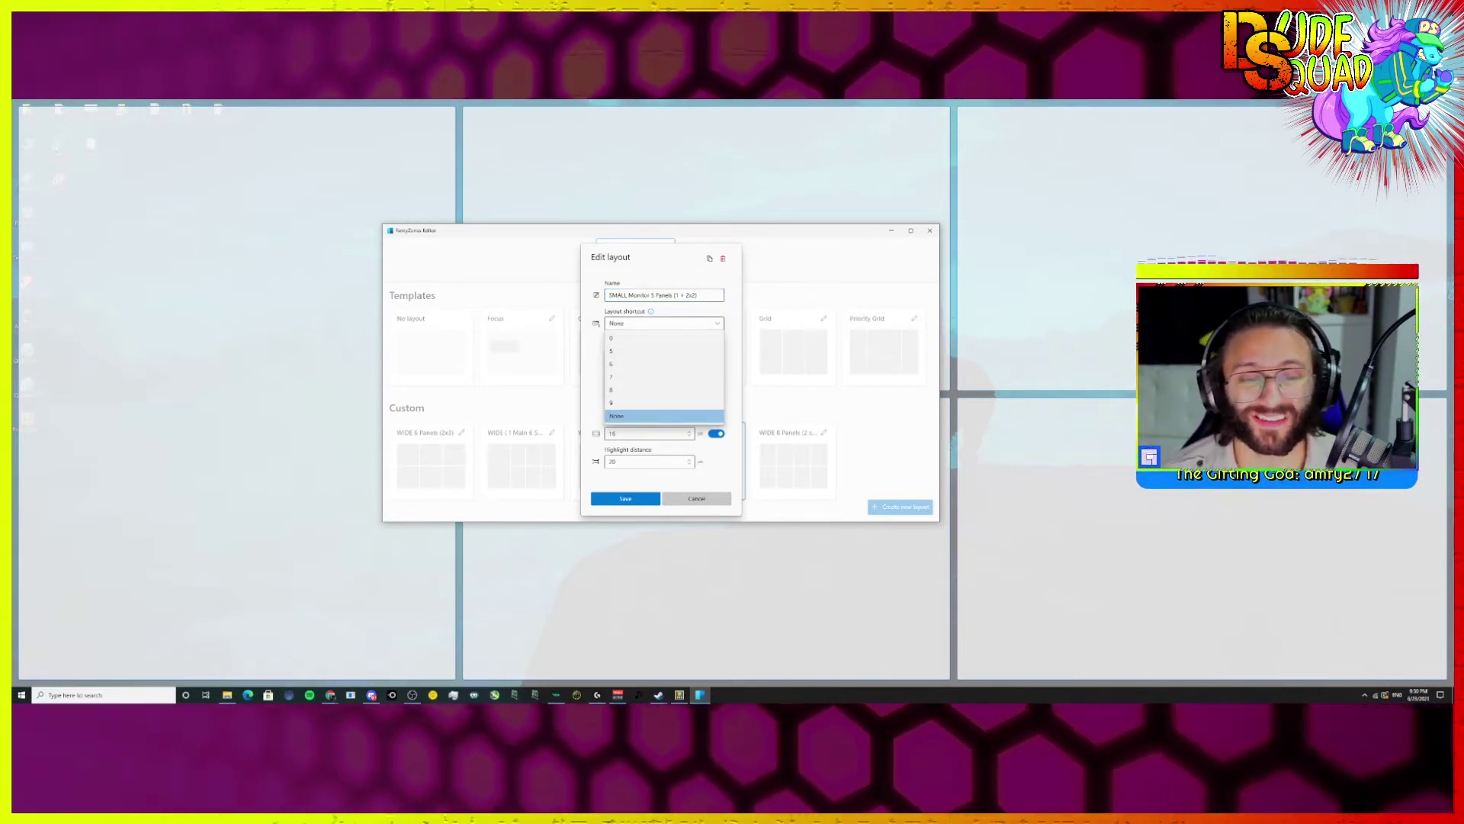
pyautogui.press('Escape')
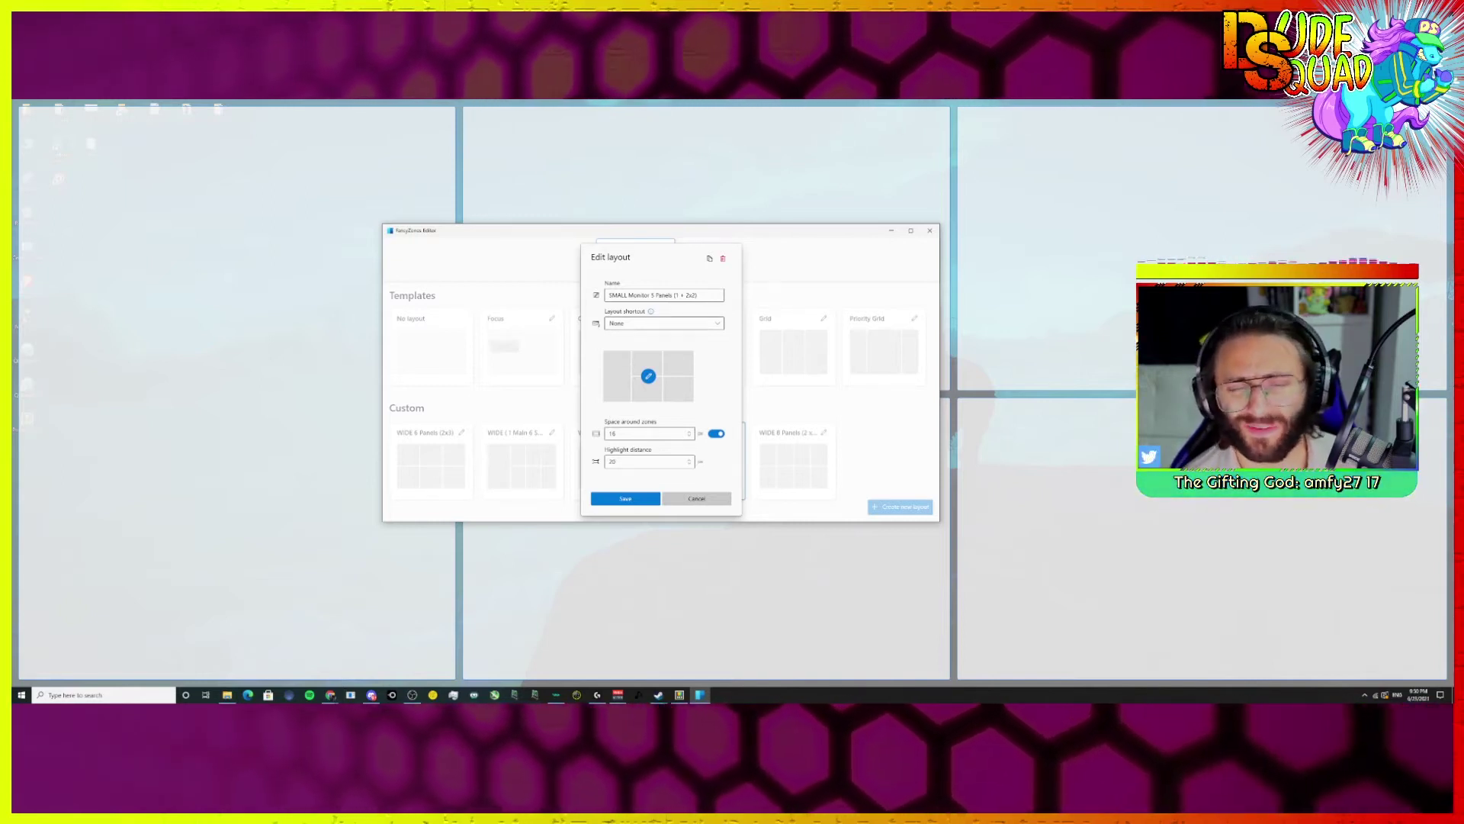
pyautogui.hotkey('alt', 'Down')
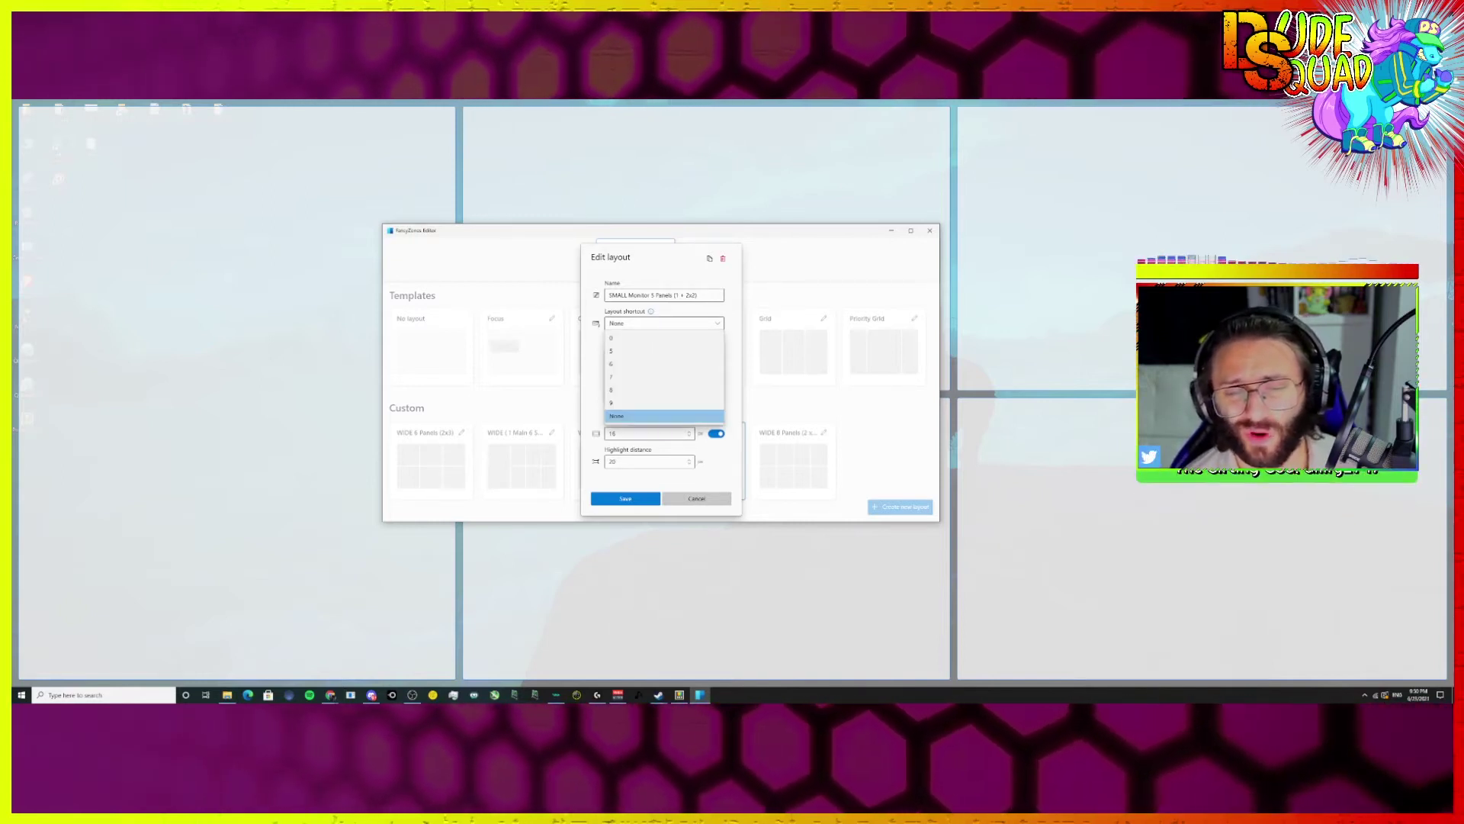
pyautogui.press('Escape')
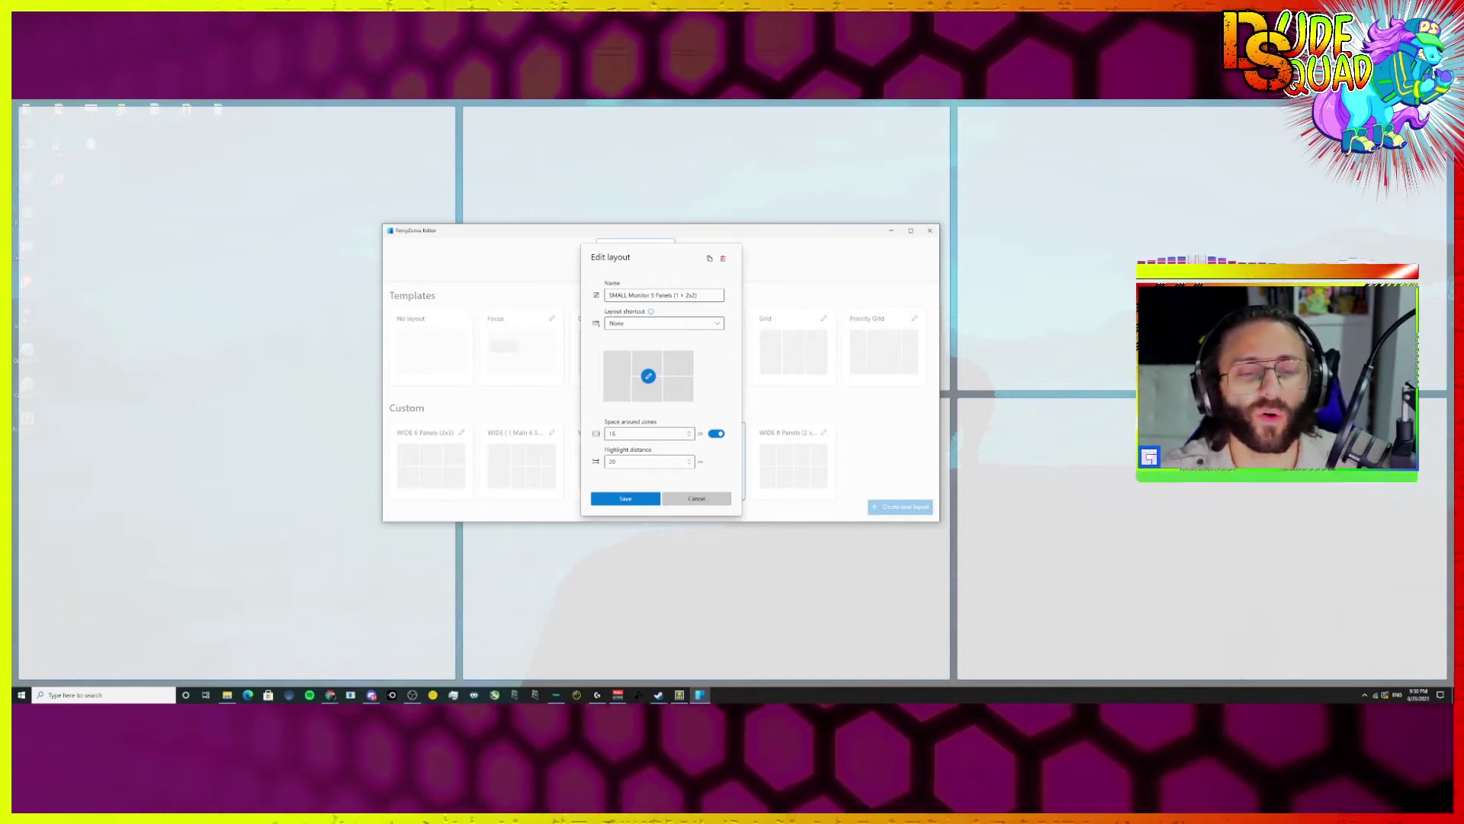
pyautogui.click(663, 324)
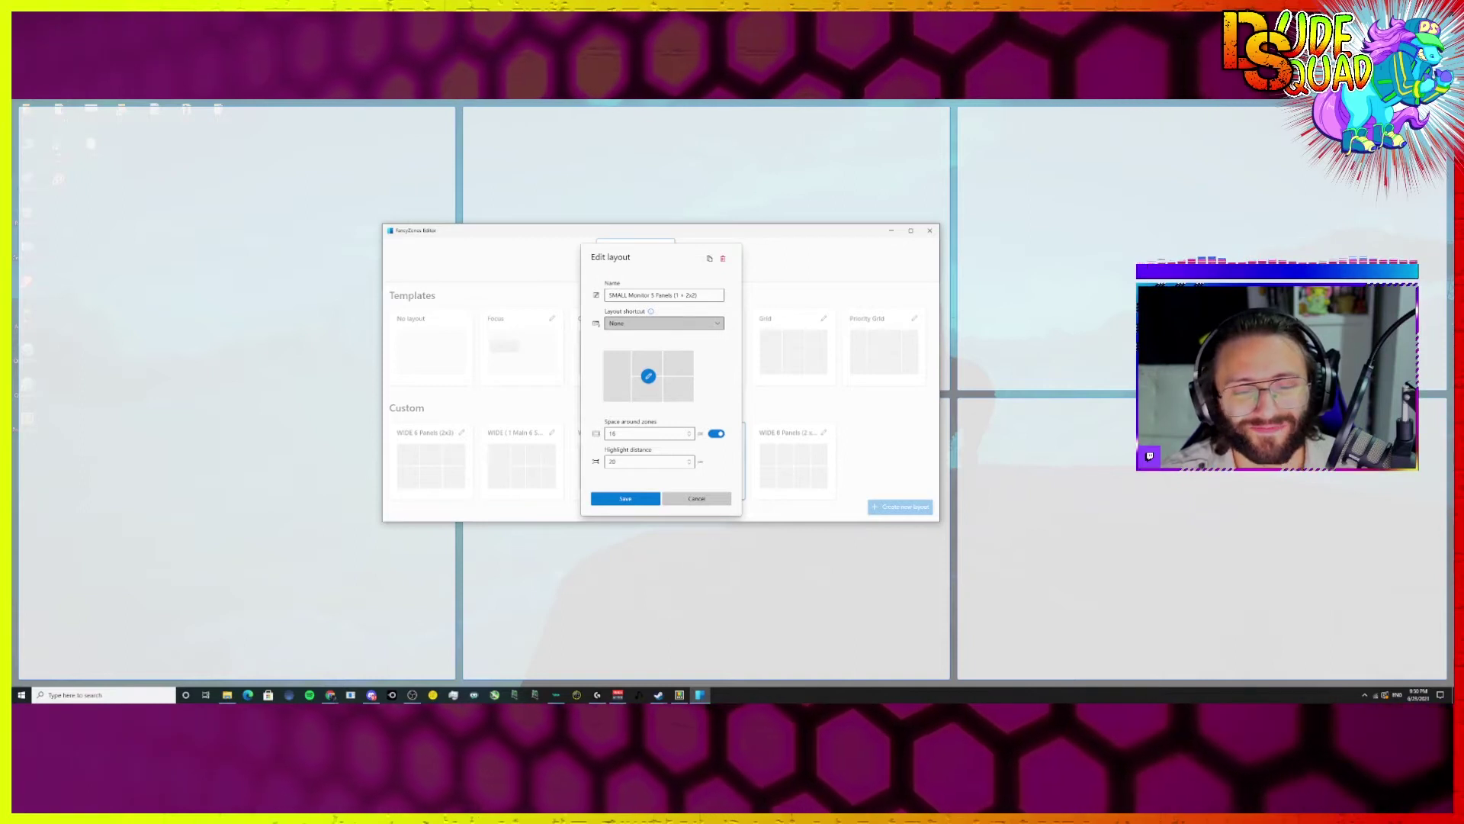
pyautogui.press('Escape')
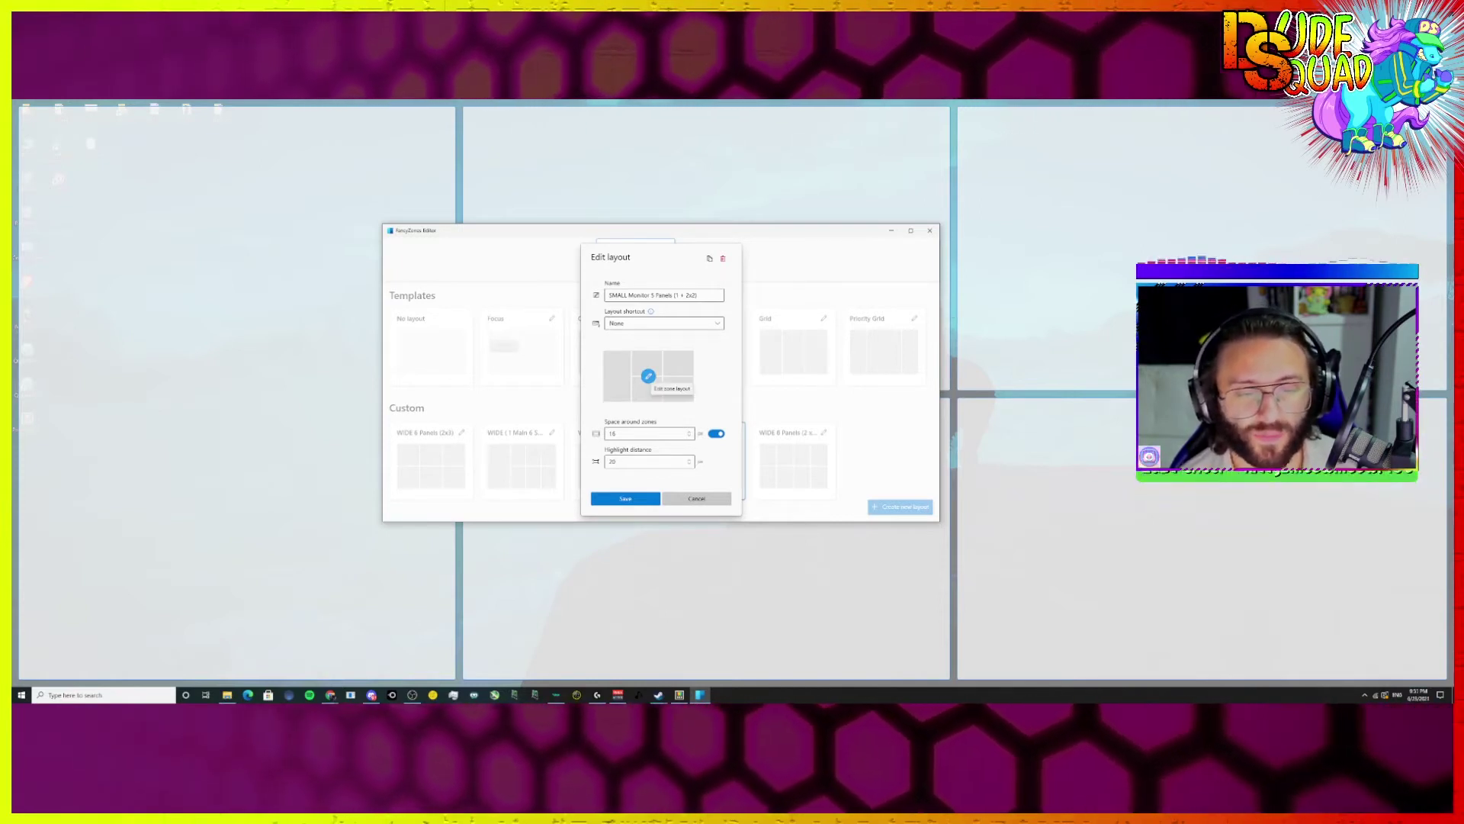
# - Open the layout's zones for editing, widen the leftmost zone to about 1127 px and split it horizontally at mid-height
pyautogui.click(648, 376)
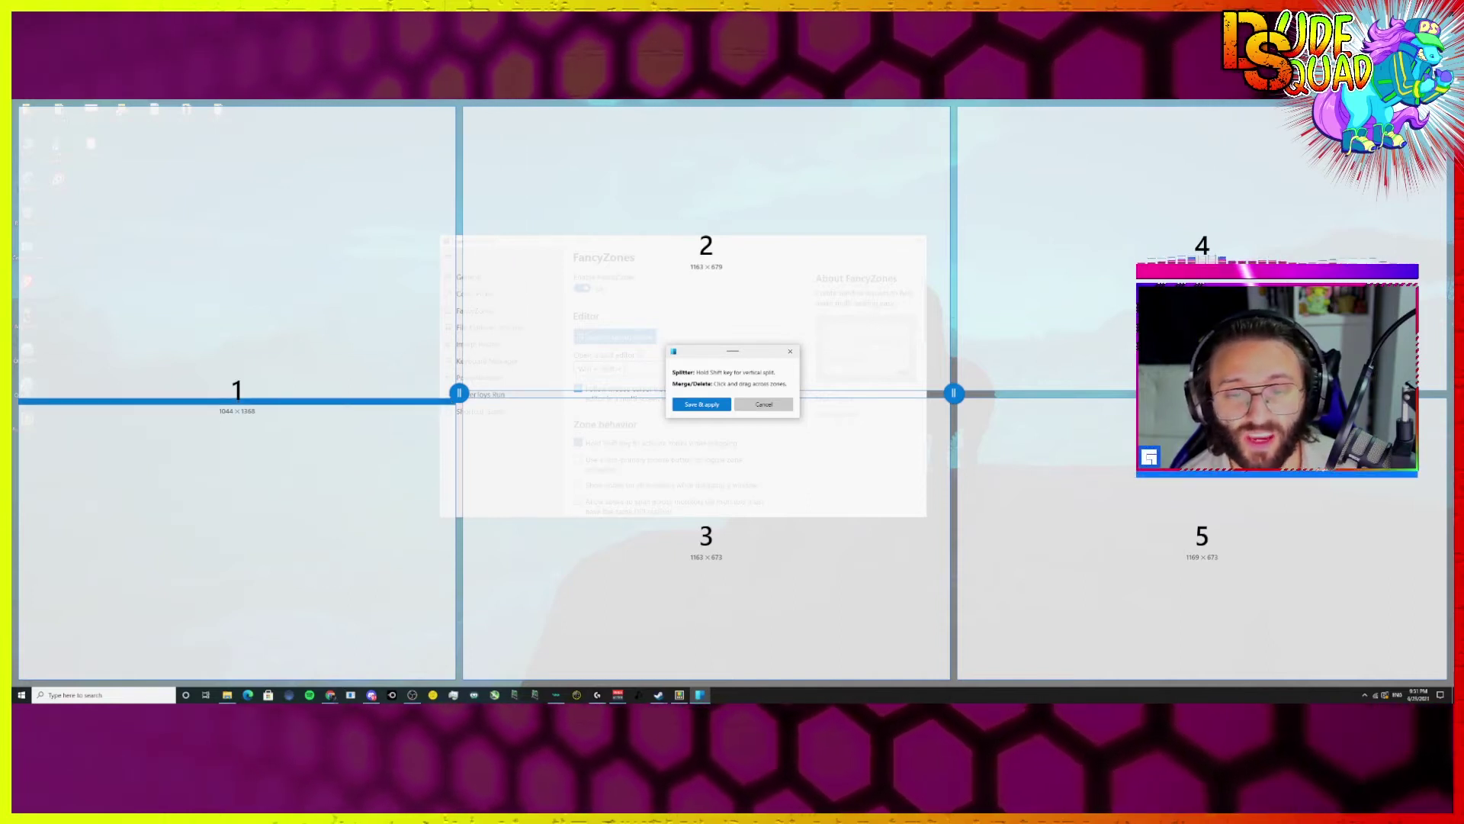
pyautogui.moveTo(459, 392); pyautogui.dragTo(494, 393)
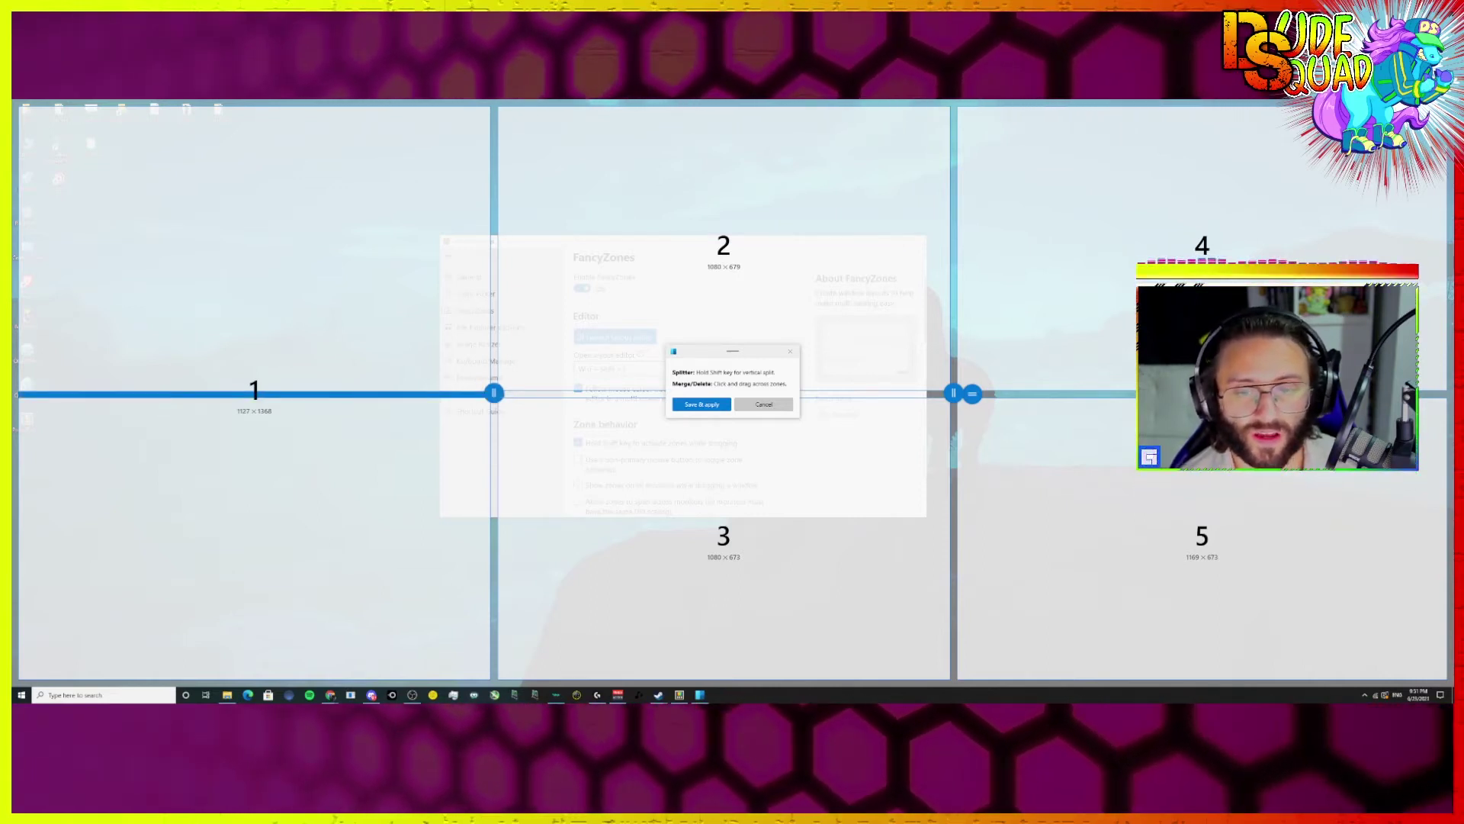
pyautogui.click(458, 394)
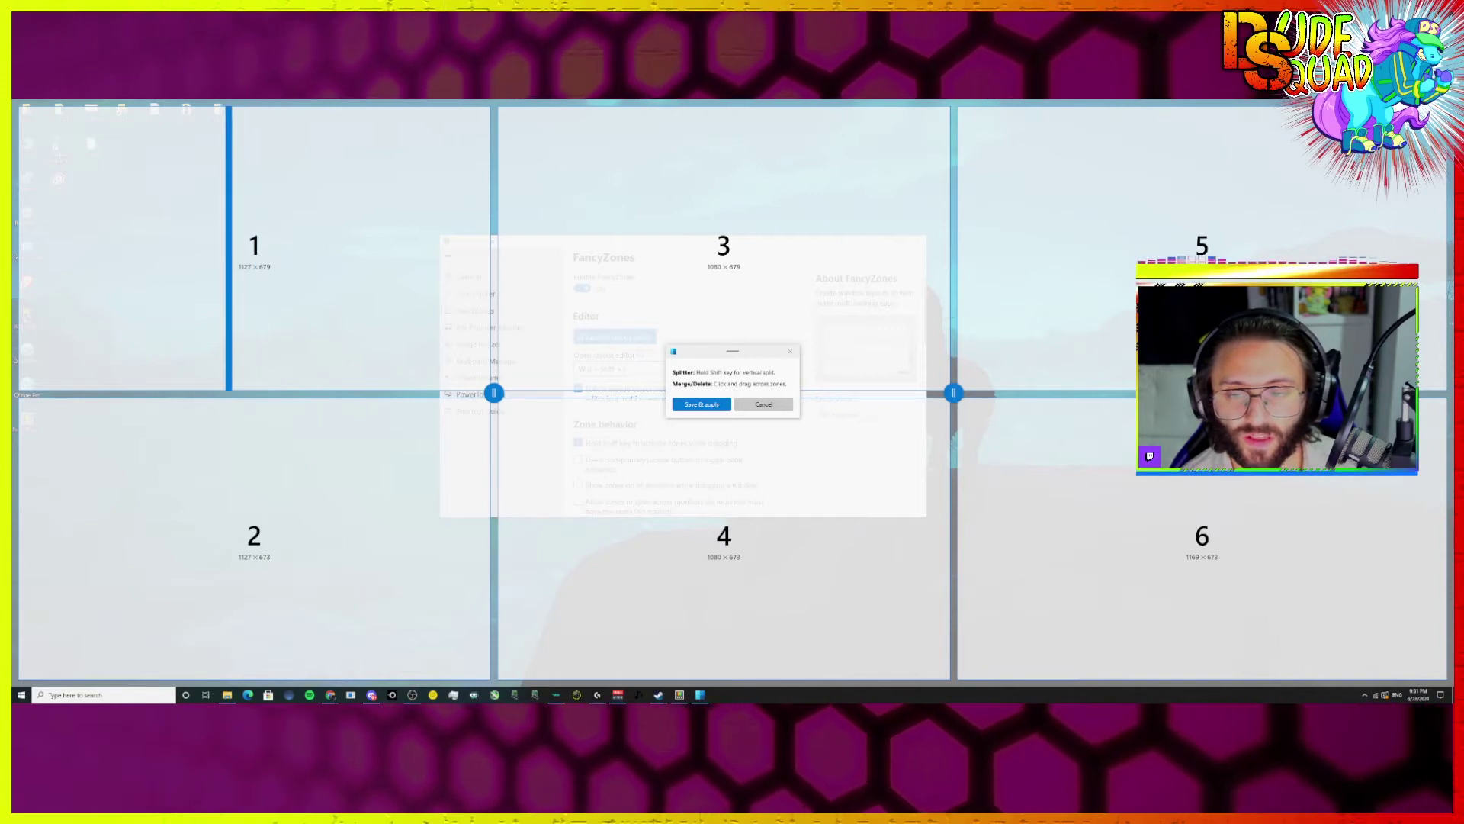
# - Split the upper-left zone into two columns and shift their divider to make them about equally wide
pyautogui.click(354, 351)
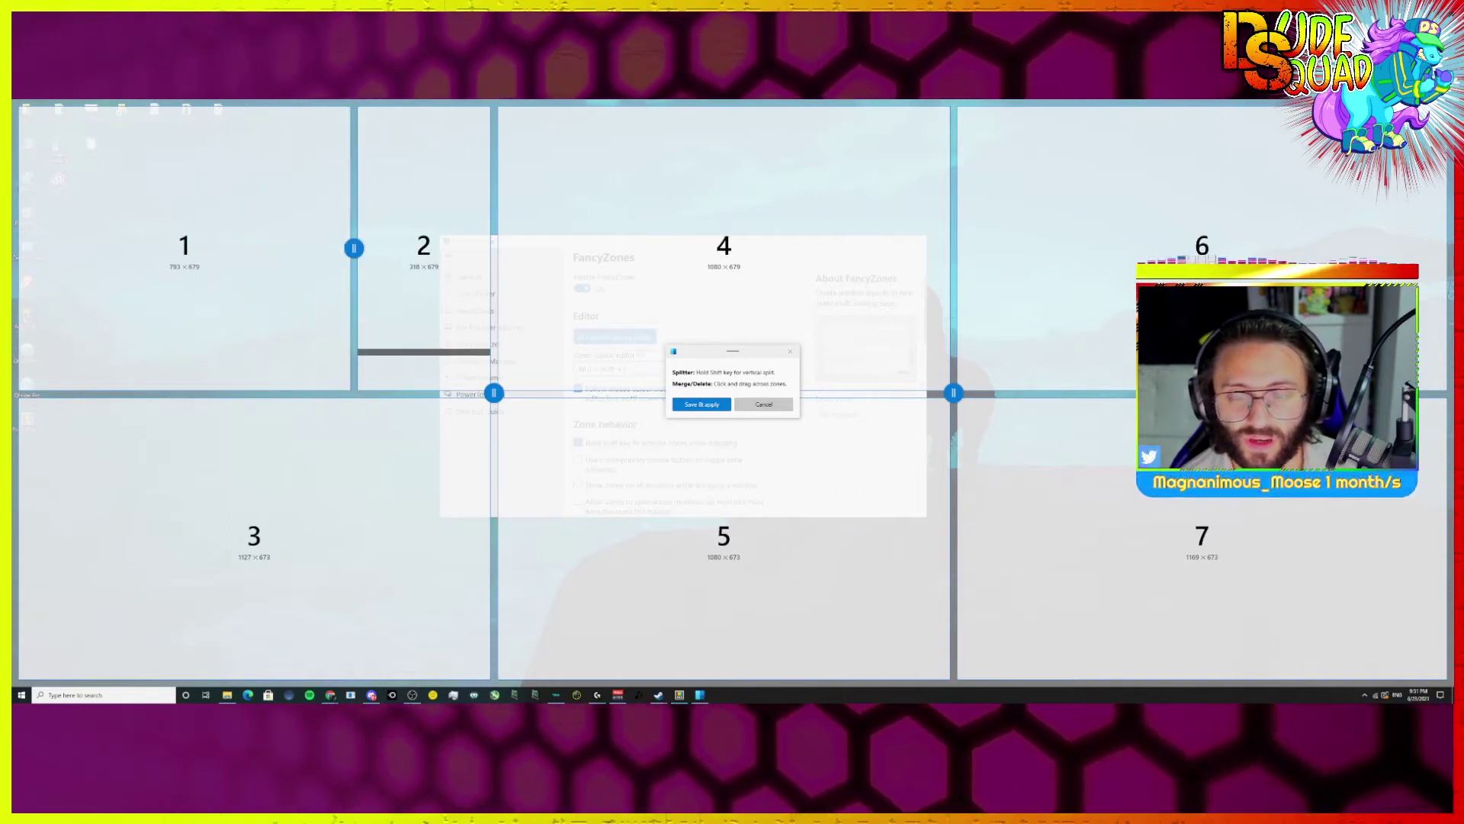
pyautogui.moveTo(354, 248); pyautogui.dragTo(298, 248)
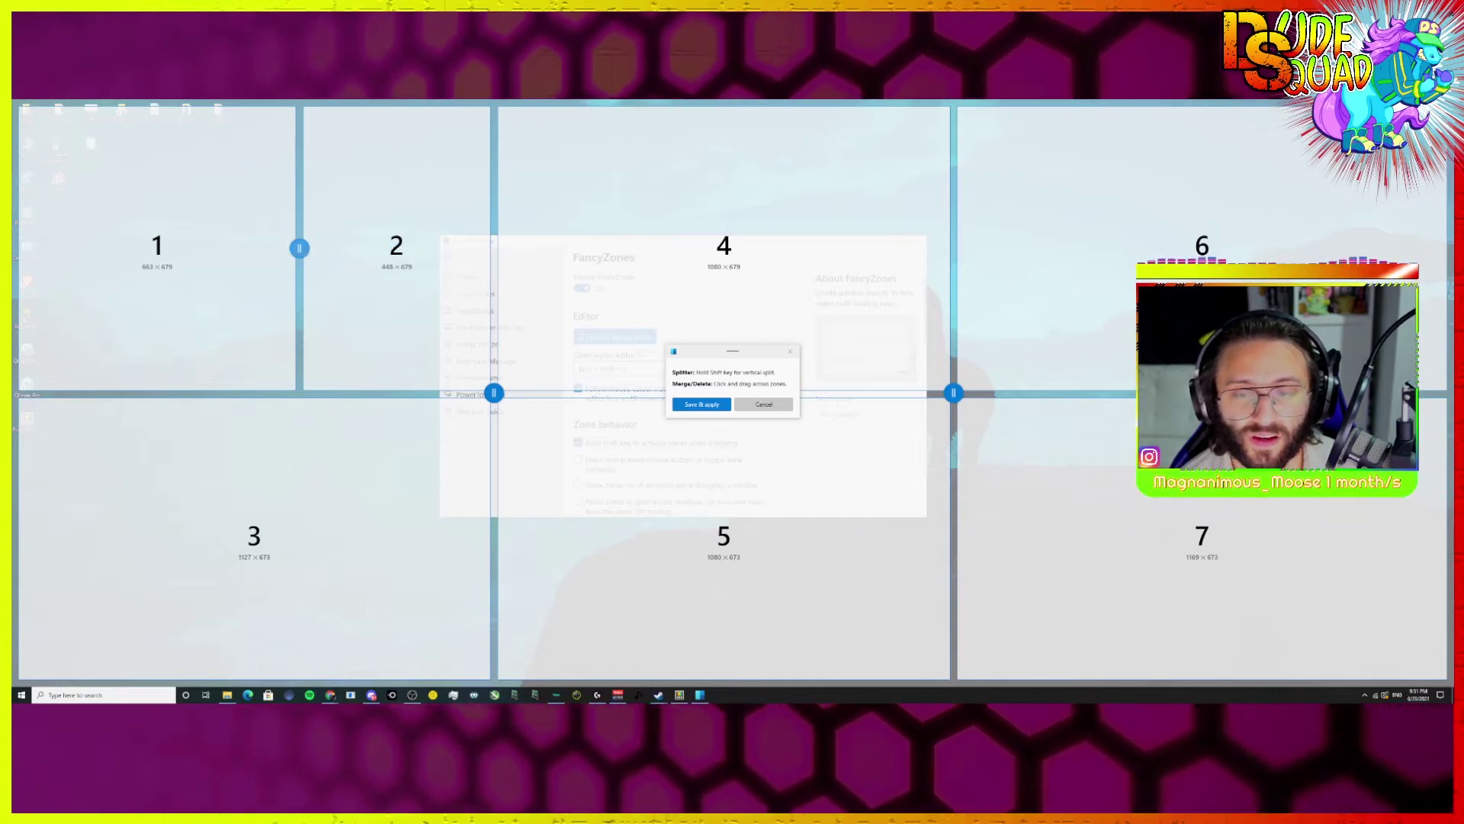
pyautogui.moveTo(299, 247); pyautogui.dragTo(254, 248)
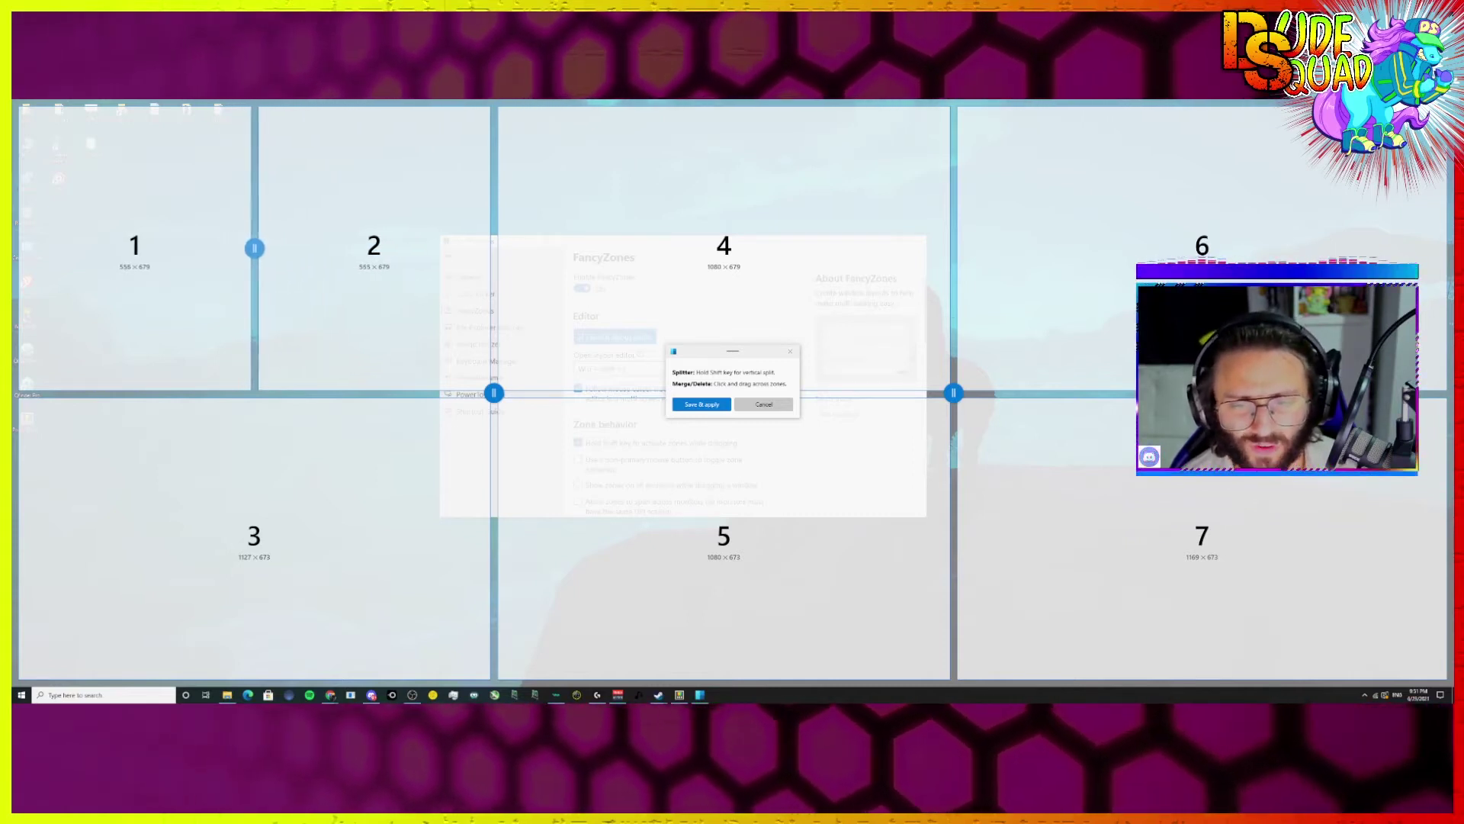
# - Split the lower-left zone into two columns and divide all four left-hand zones horizontally, with upper strips about 146 px tall
pyautogui.keyDown('shift'); pyautogui.click(252, 457); pyautogui.keyUp('shift')
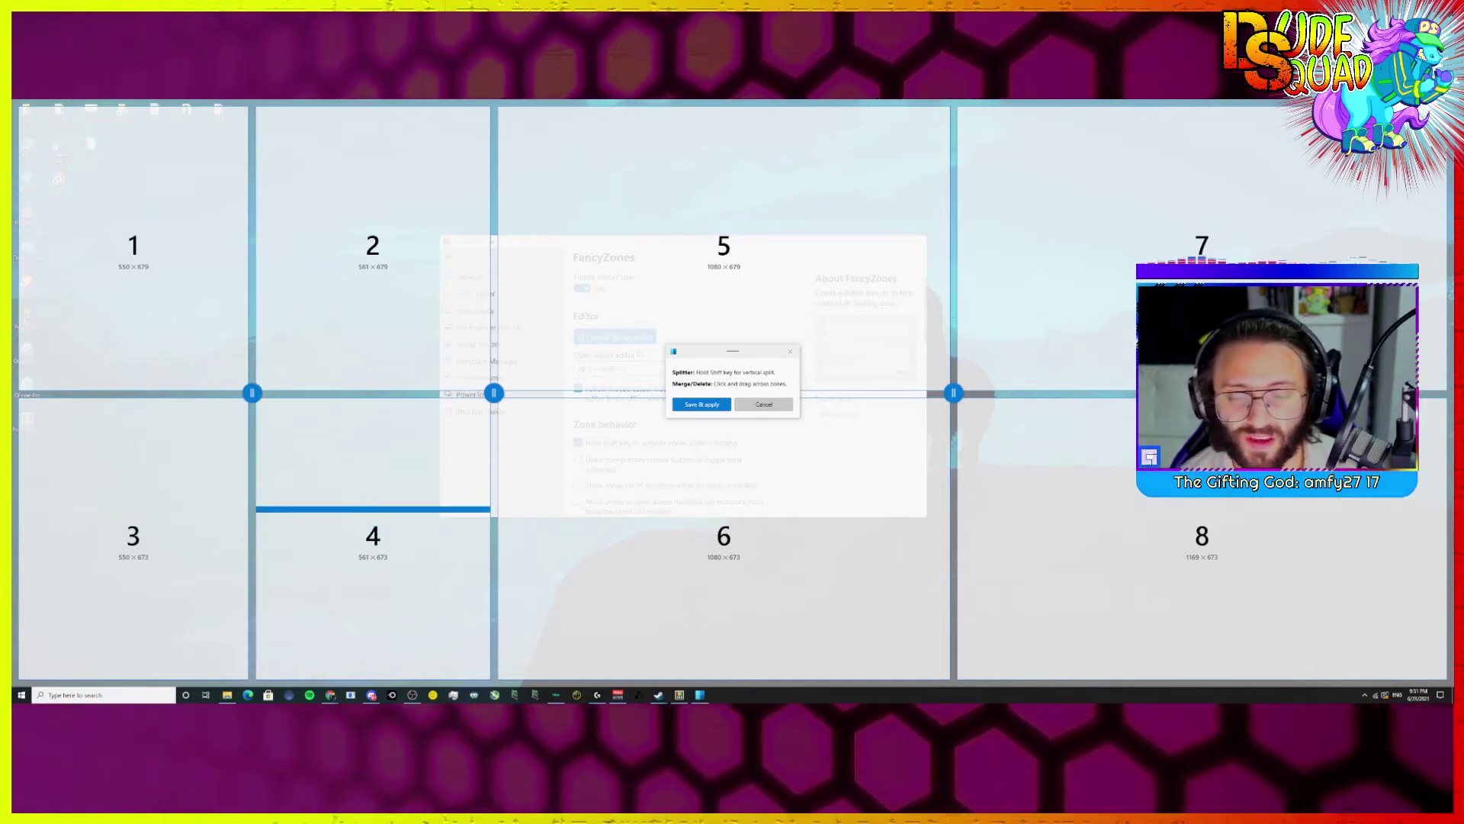
pyautogui.click(373, 531)
pyautogui.click(133, 530)
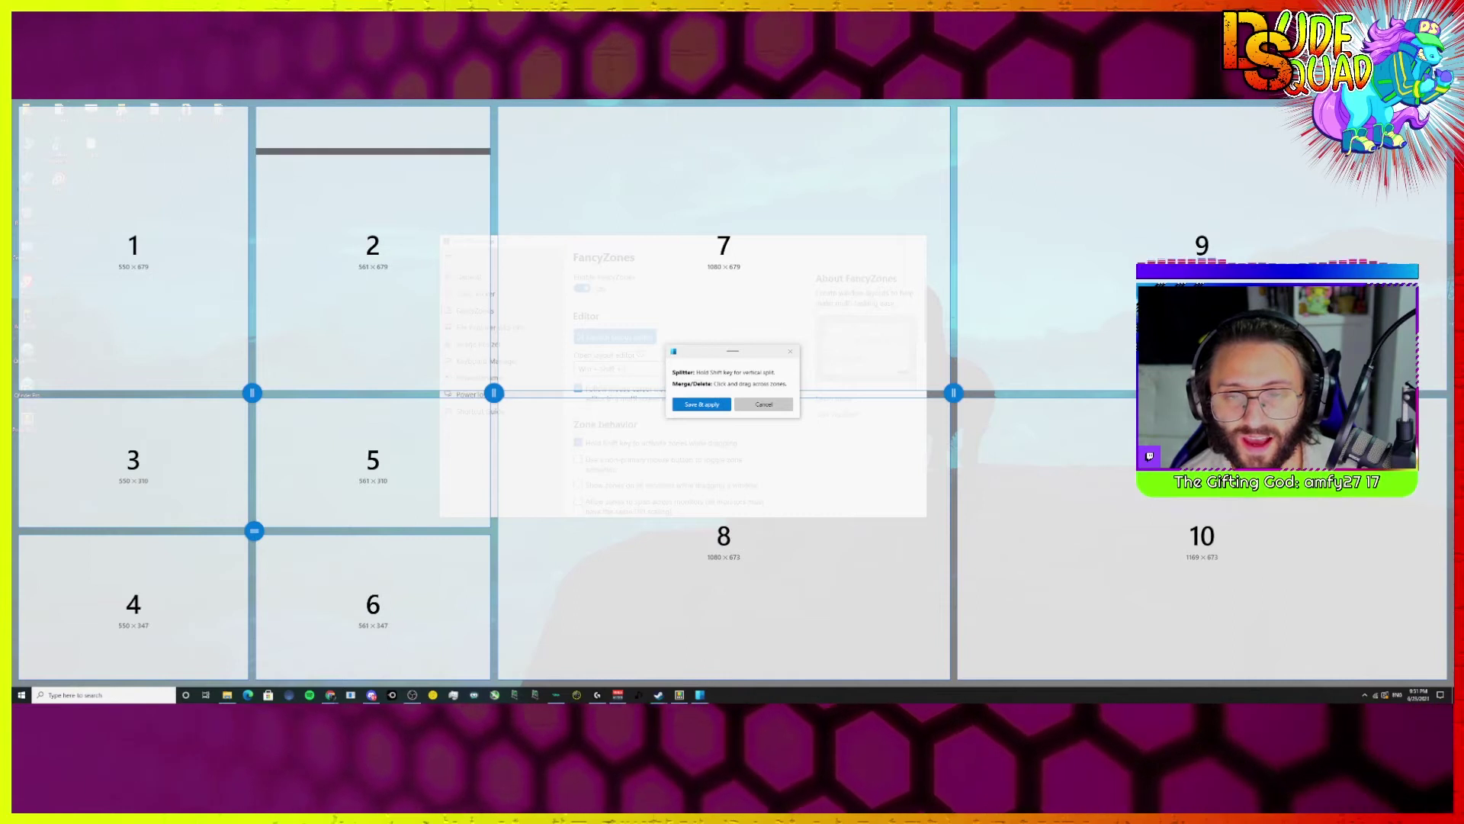
pyautogui.click(372, 171)
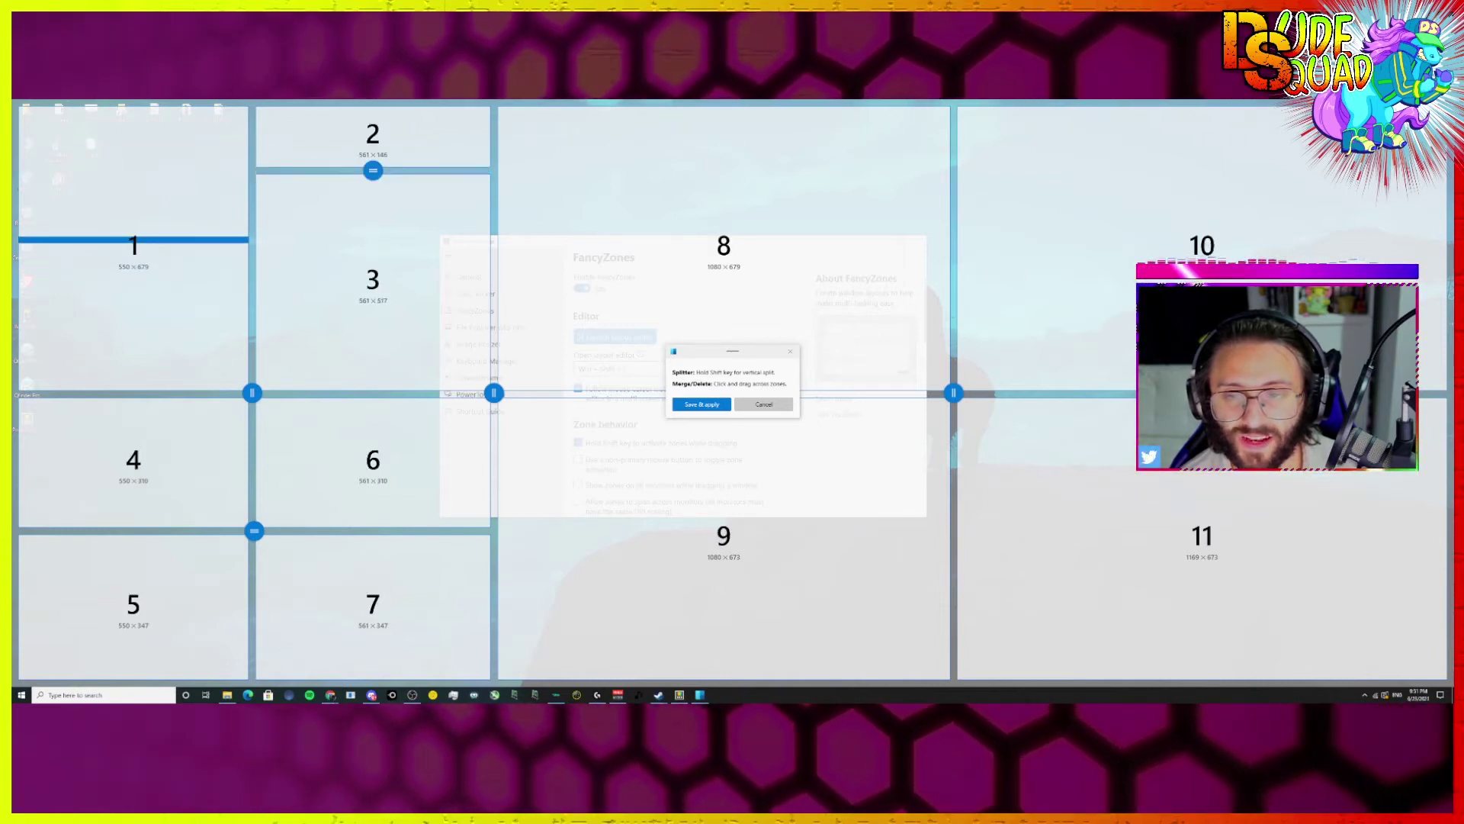
pyautogui.click(133, 169)
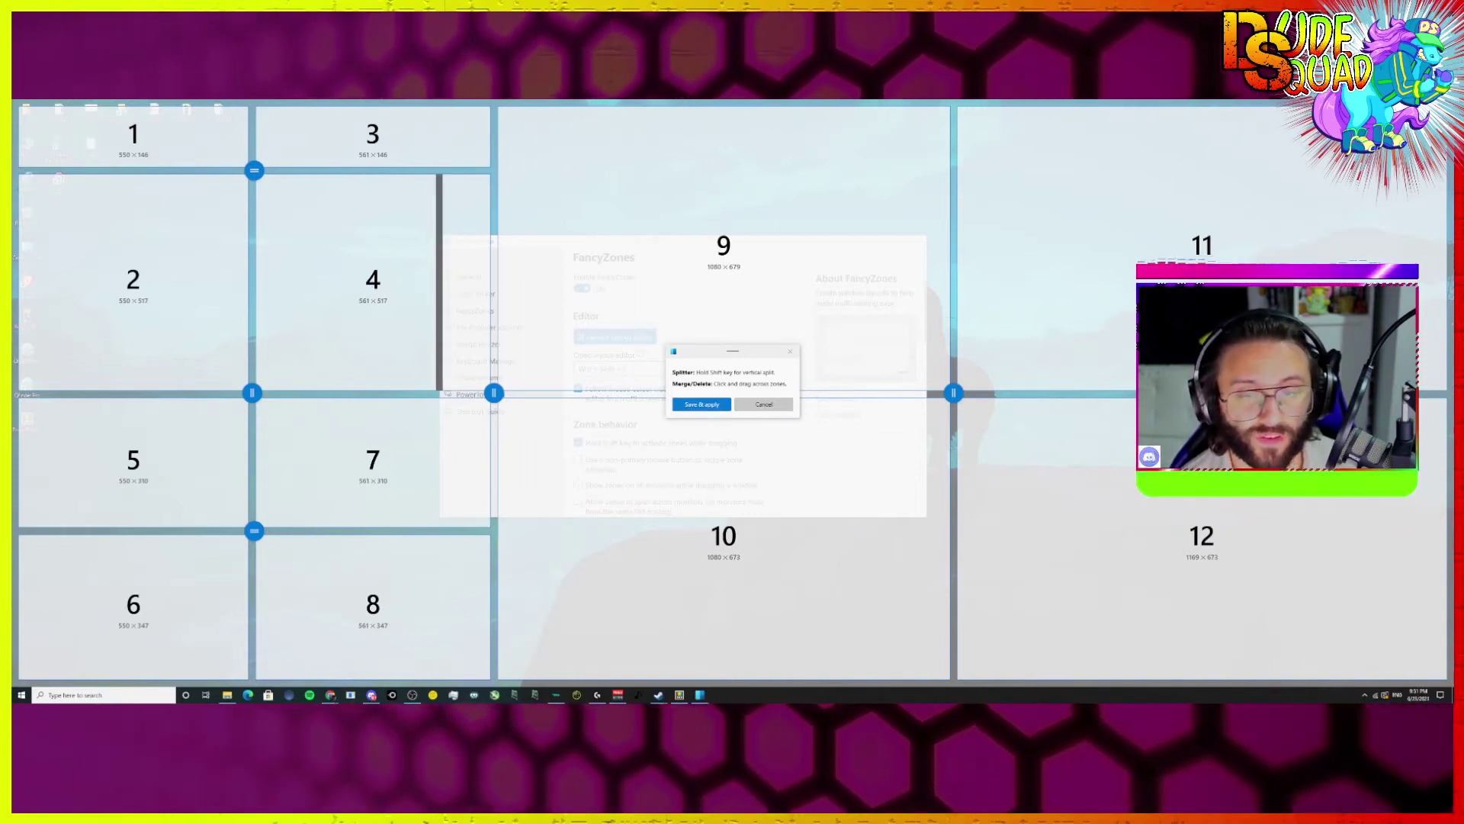
# - Merge the two top strips into one zone and merge the two middle zones in each left-hand column
pyautogui.moveTo(162, 138); pyautogui.dragTo(321, 137)
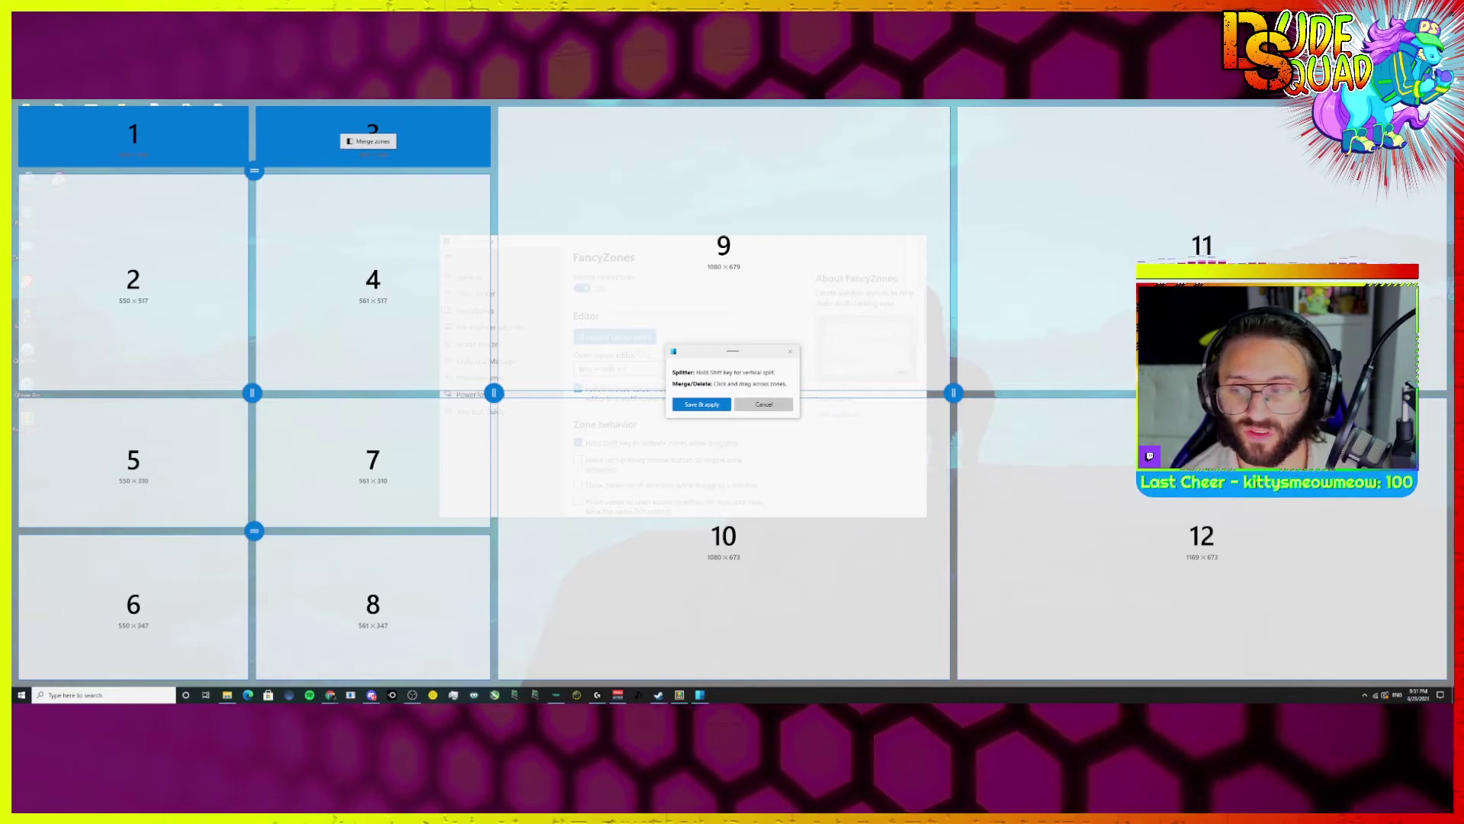
pyautogui.click(368, 141)
pyautogui.click(179, 282)
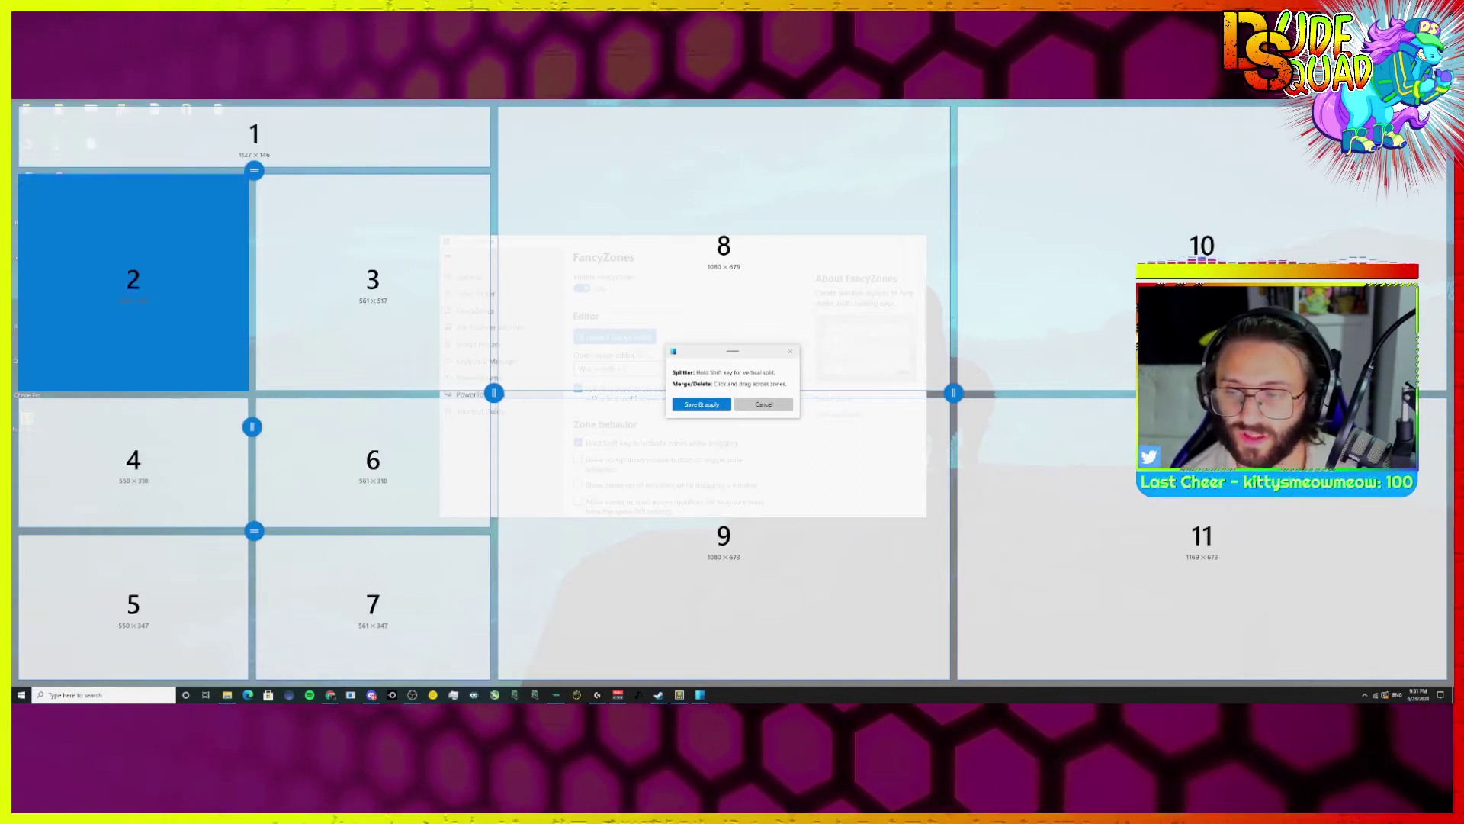
pyautogui.moveTo(179, 282); pyautogui.dragTo(175, 465)
pyautogui.click(195, 478)
pyautogui.click(373, 283)
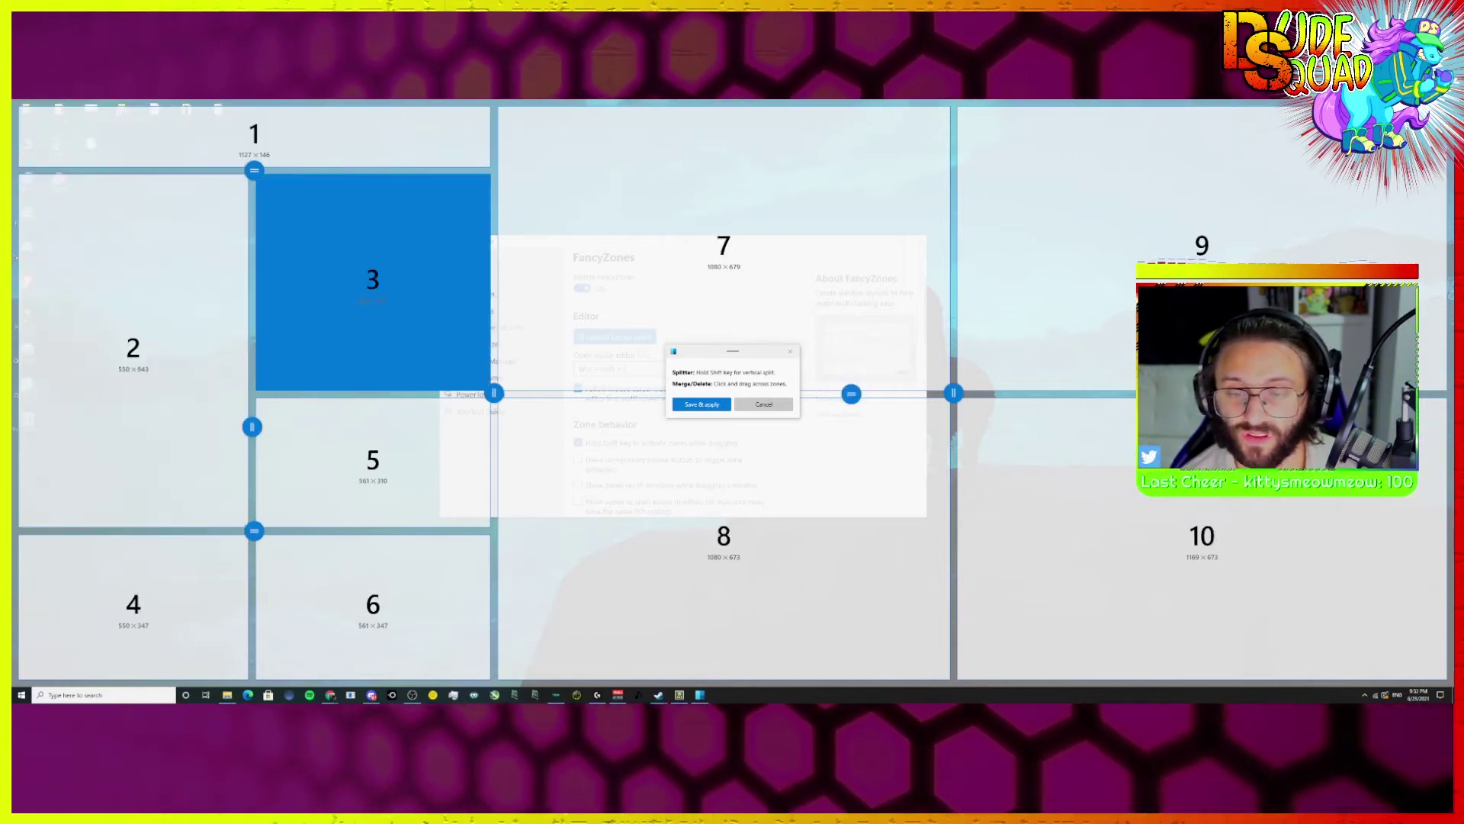
pyautogui.moveTo(373, 282); pyautogui.dragTo(374, 458)
pyautogui.click(375, 460)
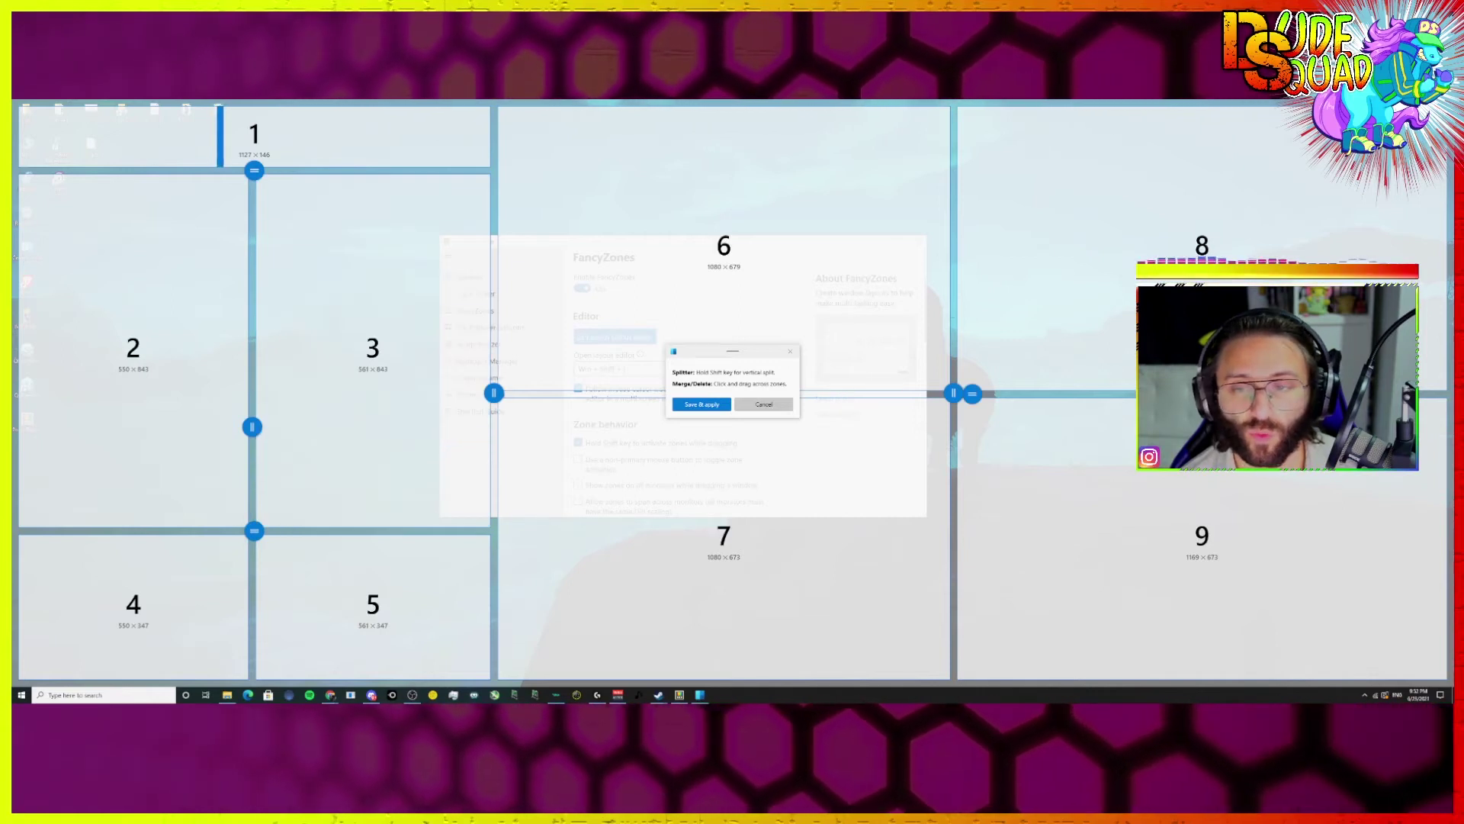
# - Merge the top strip with the two tall zones below it, and combine all zones into one full-screen zone
pyautogui.moveTo(216, 138); pyautogui.dragTo(200, 210)
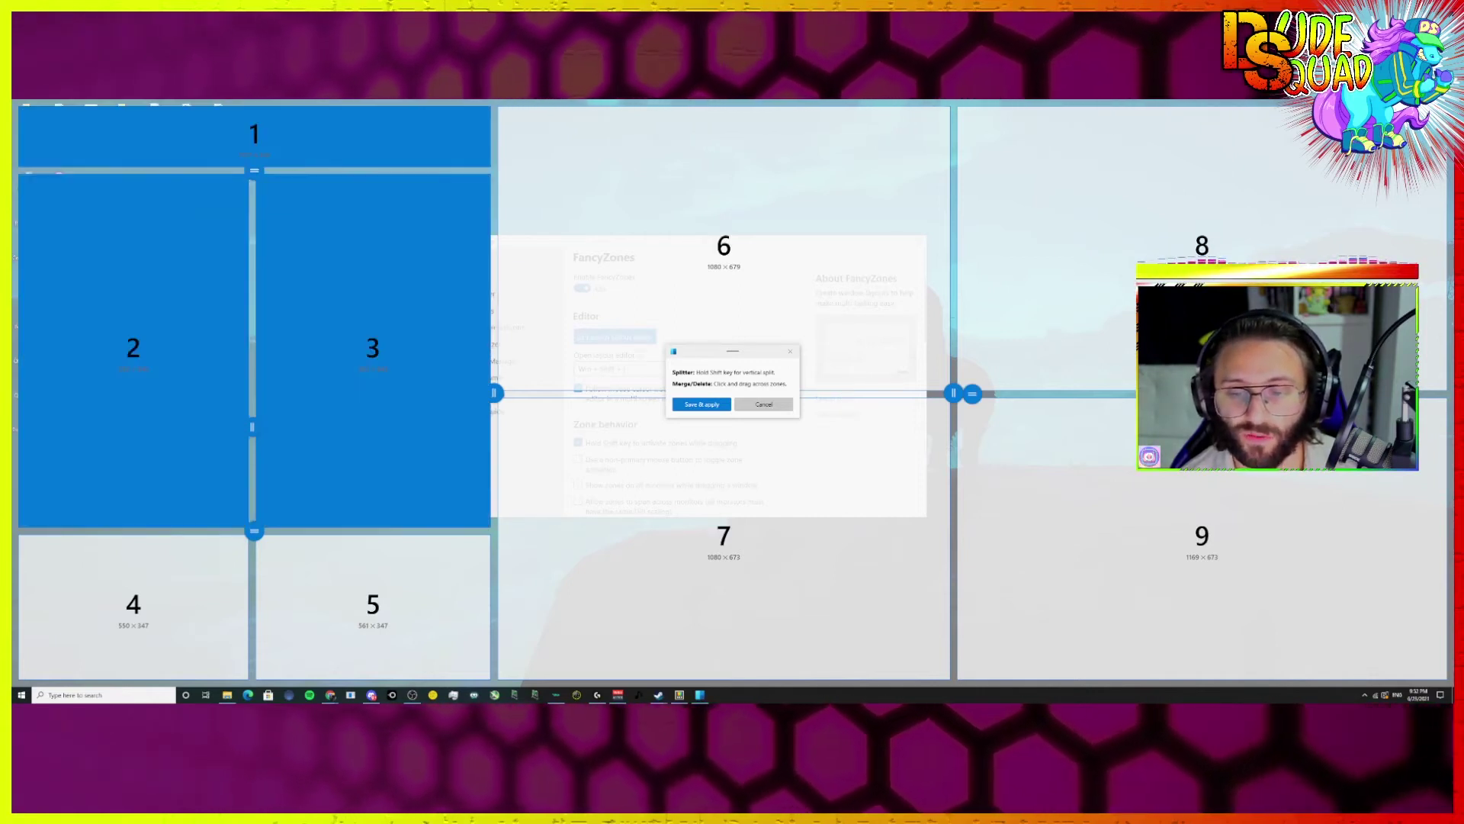
pyautogui.click(318, 415)
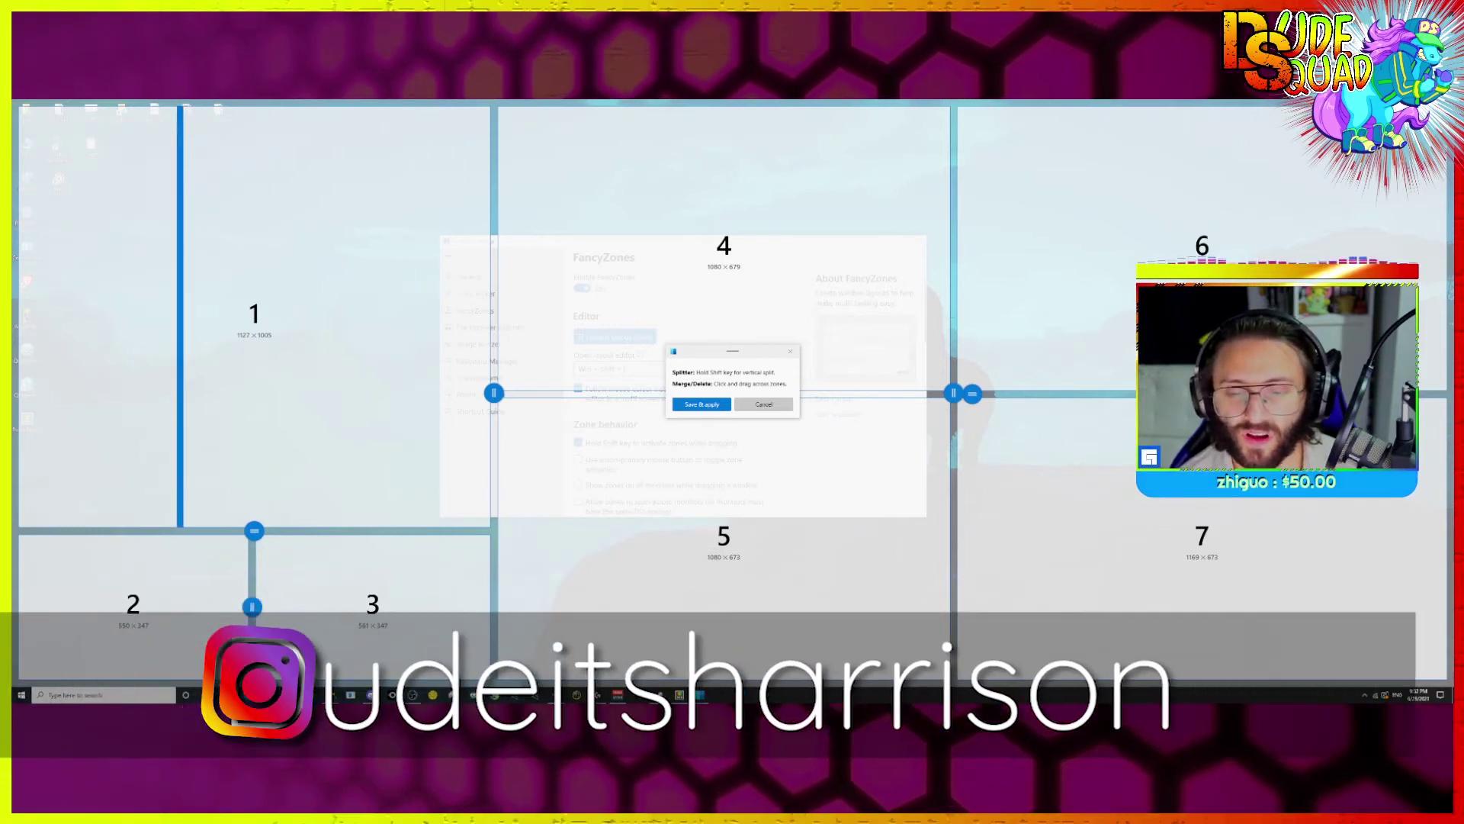
pyautogui.moveTo(165, 229); pyautogui.dragTo(1117, 572)
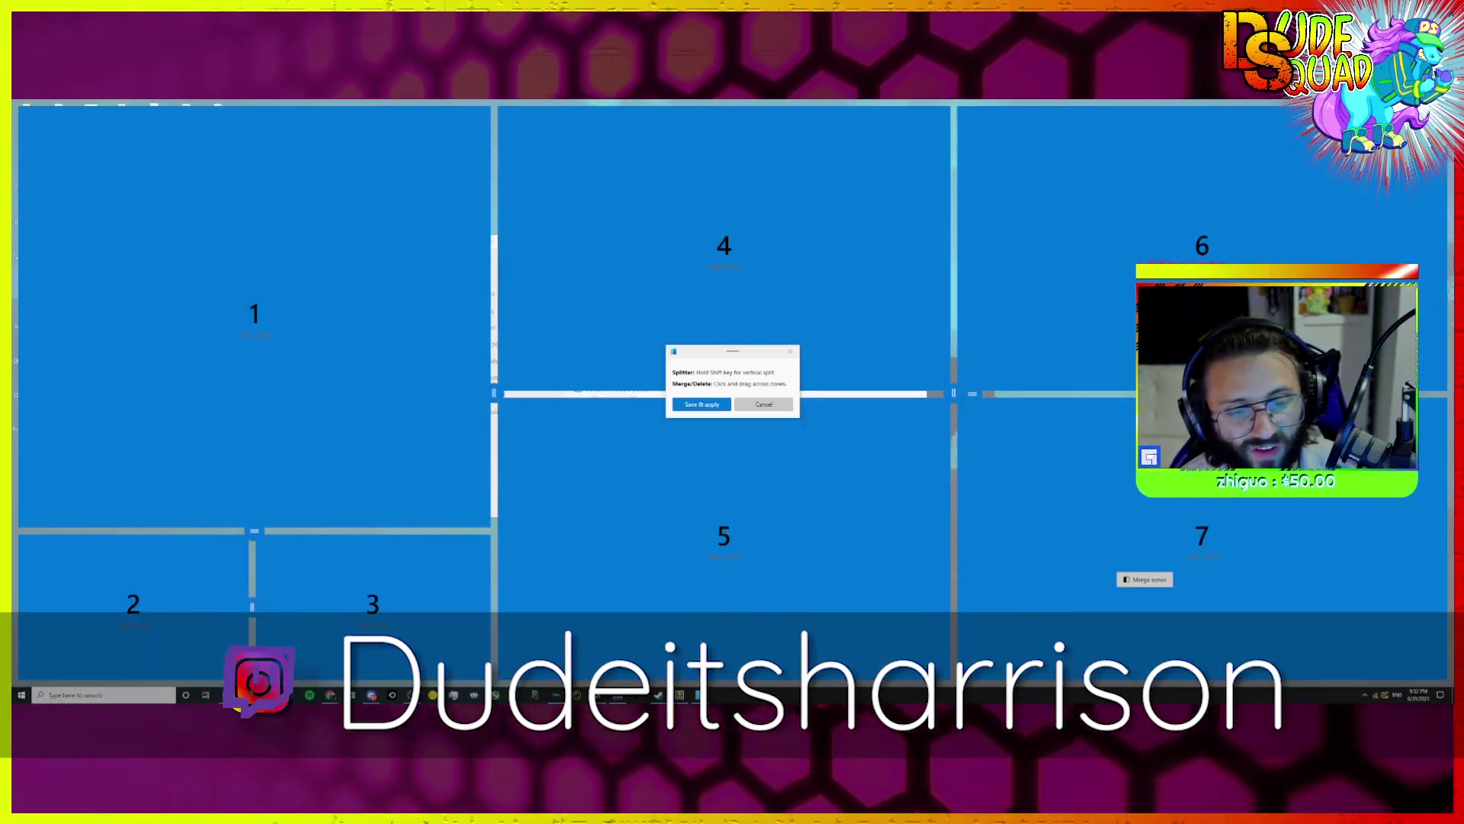
pyautogui.click(1145, 579)
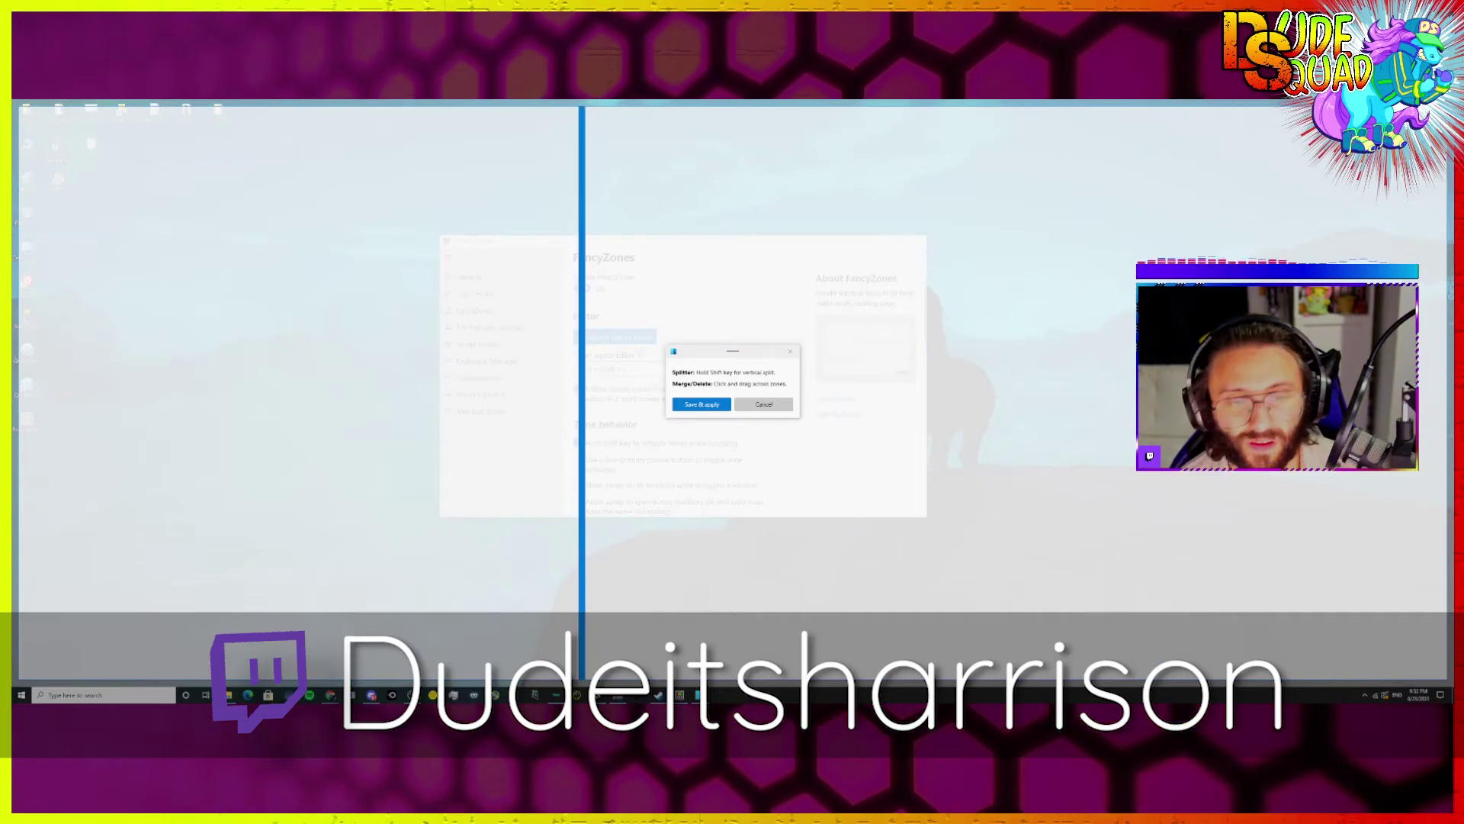
# - Split the full-screen zone into seven side-by-side columns and discard all the zone edits
pyautogui.click(625, 392)
pyautogui.click(220, 393)
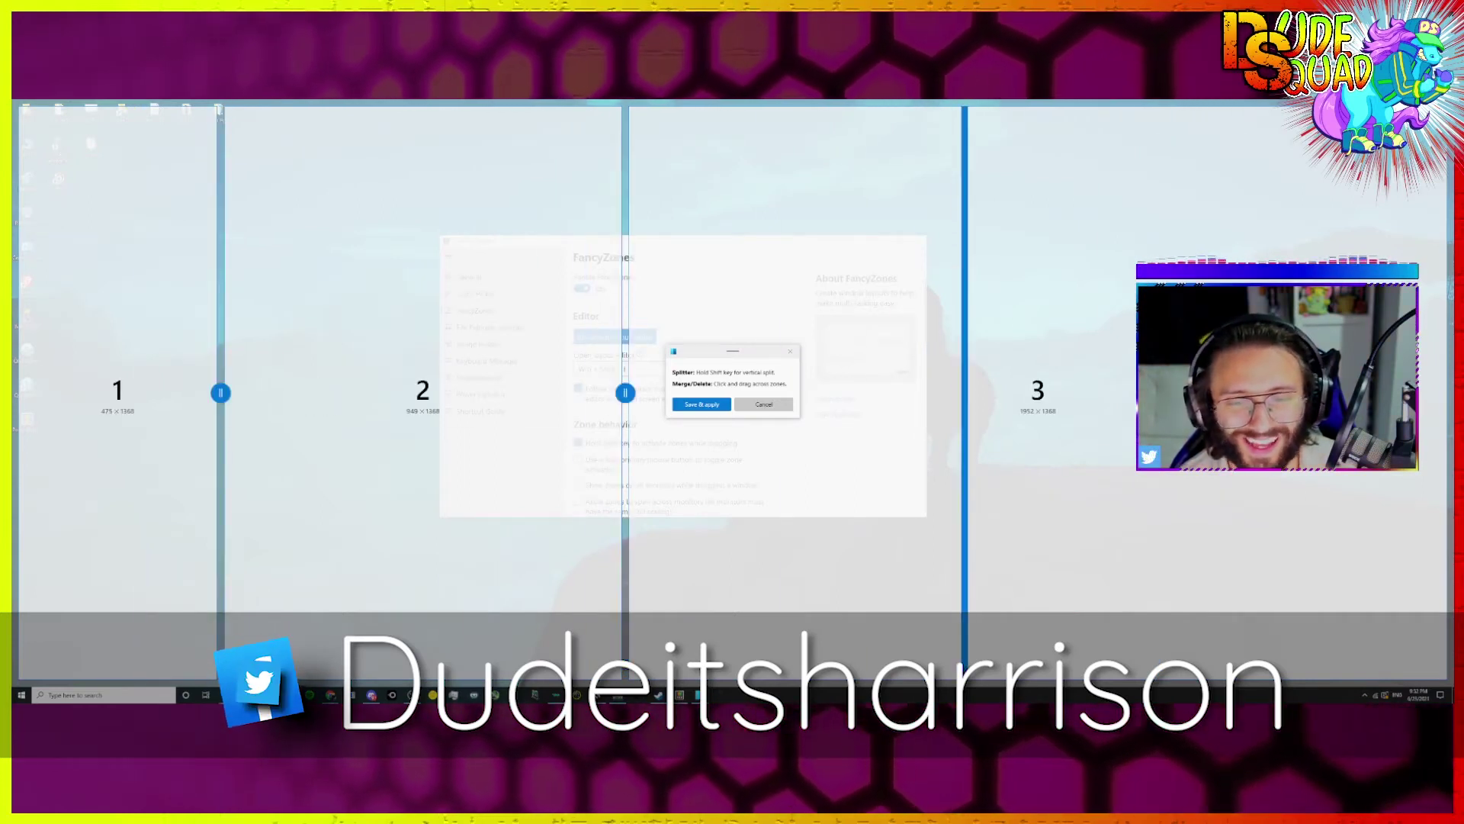
pyautogui.click(964, 457)
pyautogui.moveTo(705, 350); pyautogui.dragTo(575, 348)
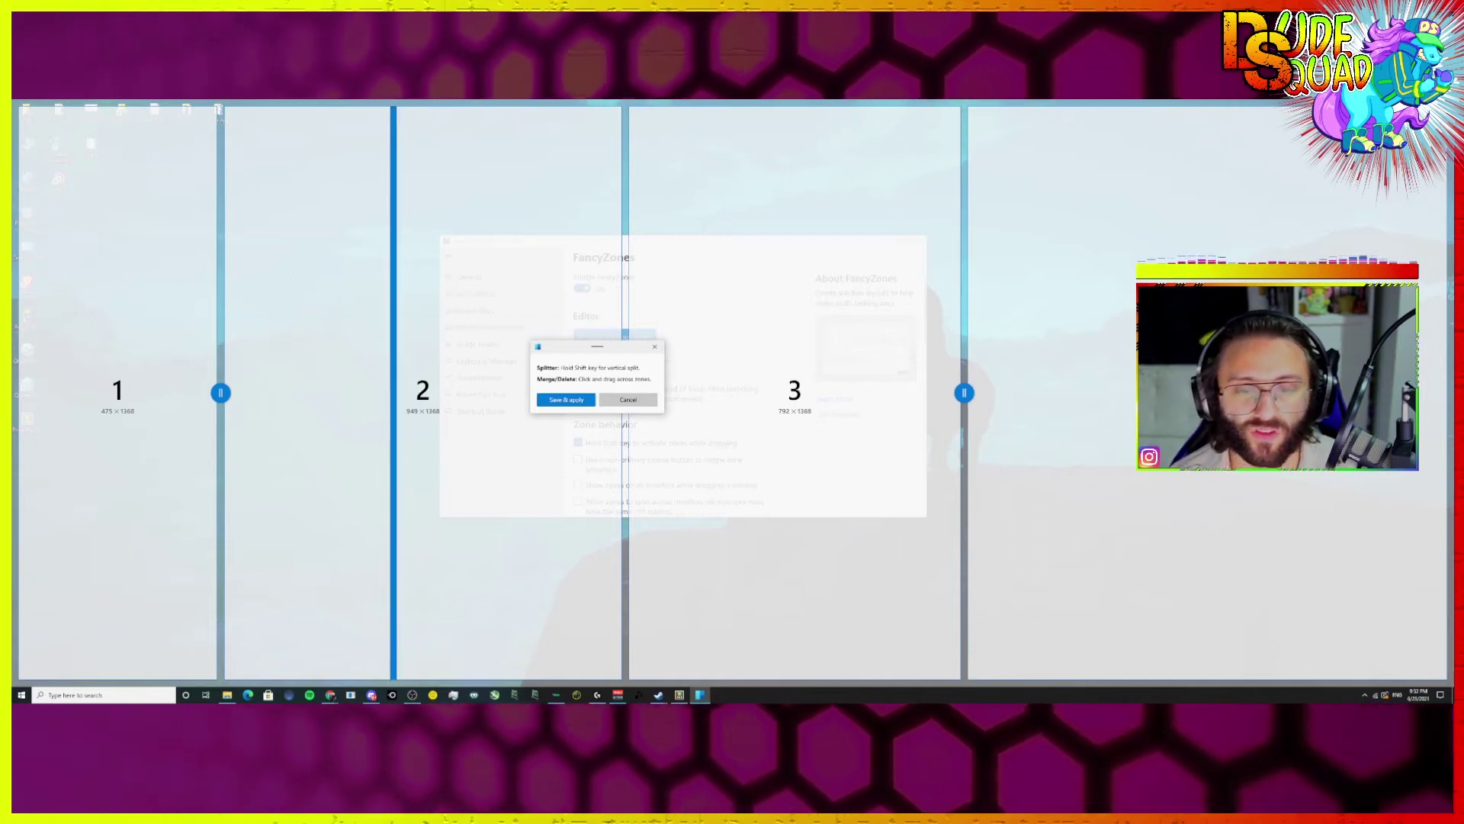
pyautogui.keyDown('shift'); pyautogui.click(429, 457); pyautogui.keyUp('shift')
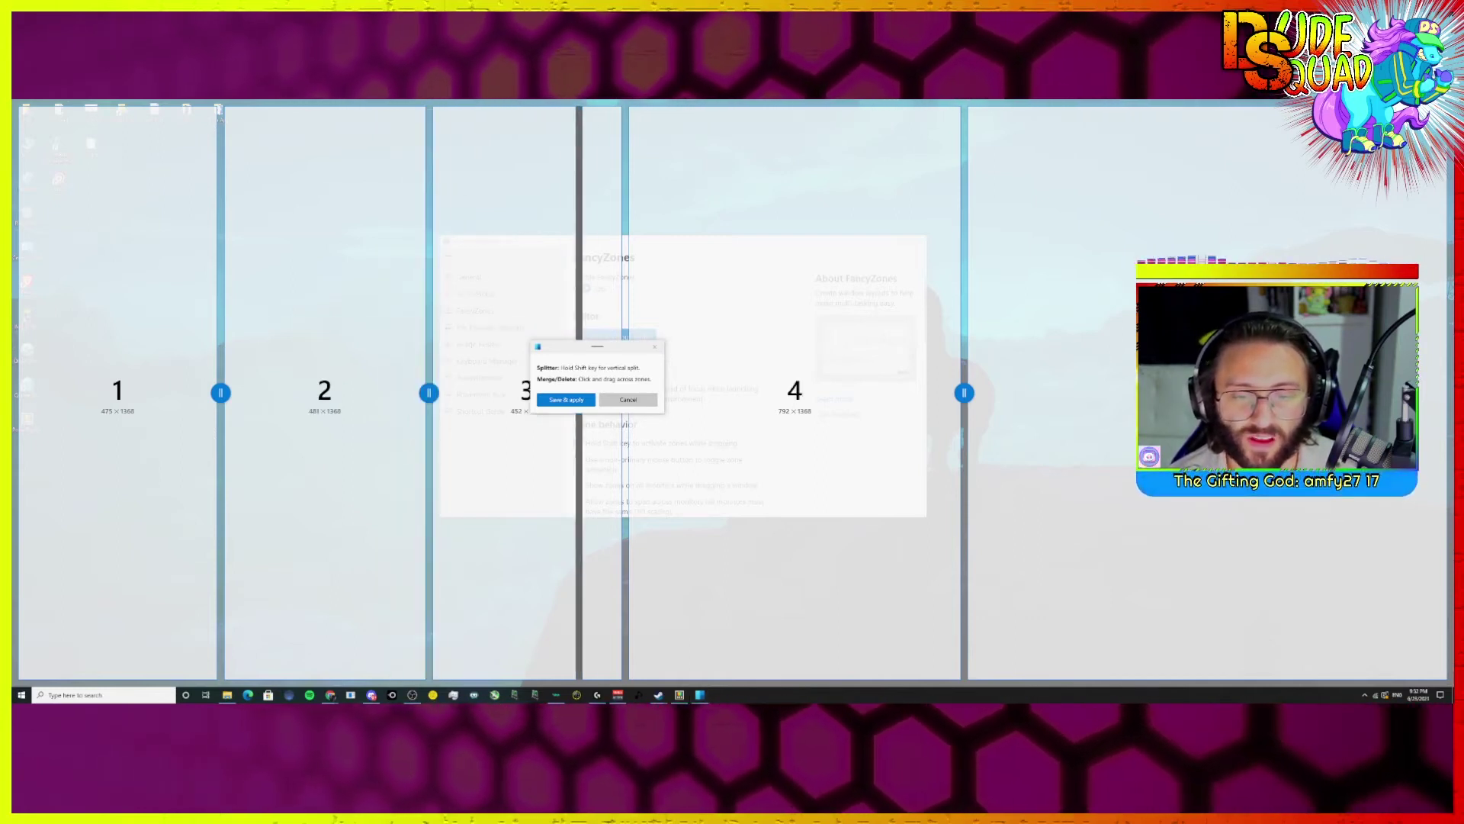
pyautogui.keyDown('shift'); pyautogui.click(794, 458); pyautogui.keyUp('shift')
pyautogui.keyDown('shift'); pyautogui.click(1177, 595); pyautogui.keyUp('shift')
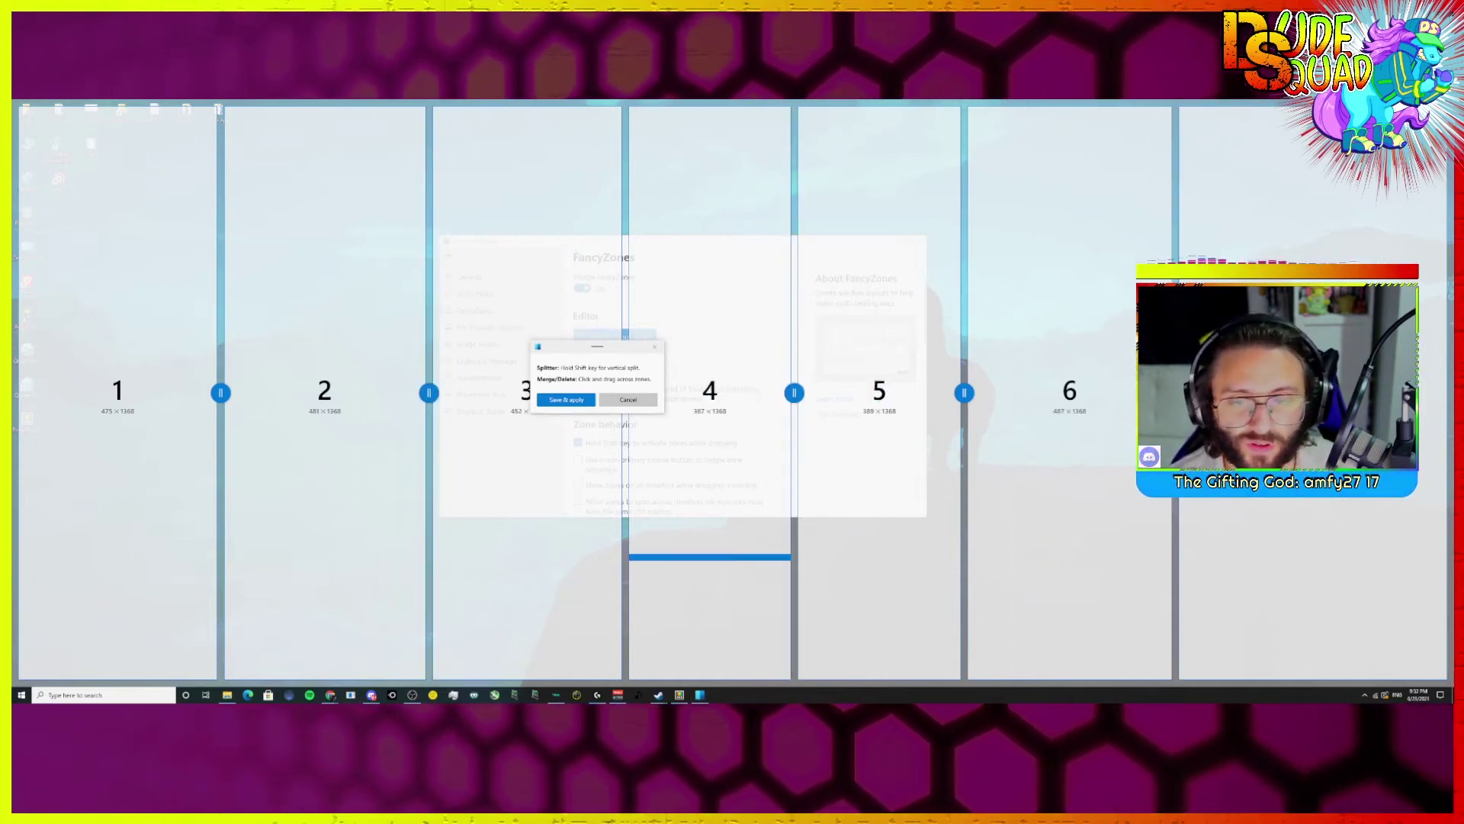
pyautogui.click(626, 399)
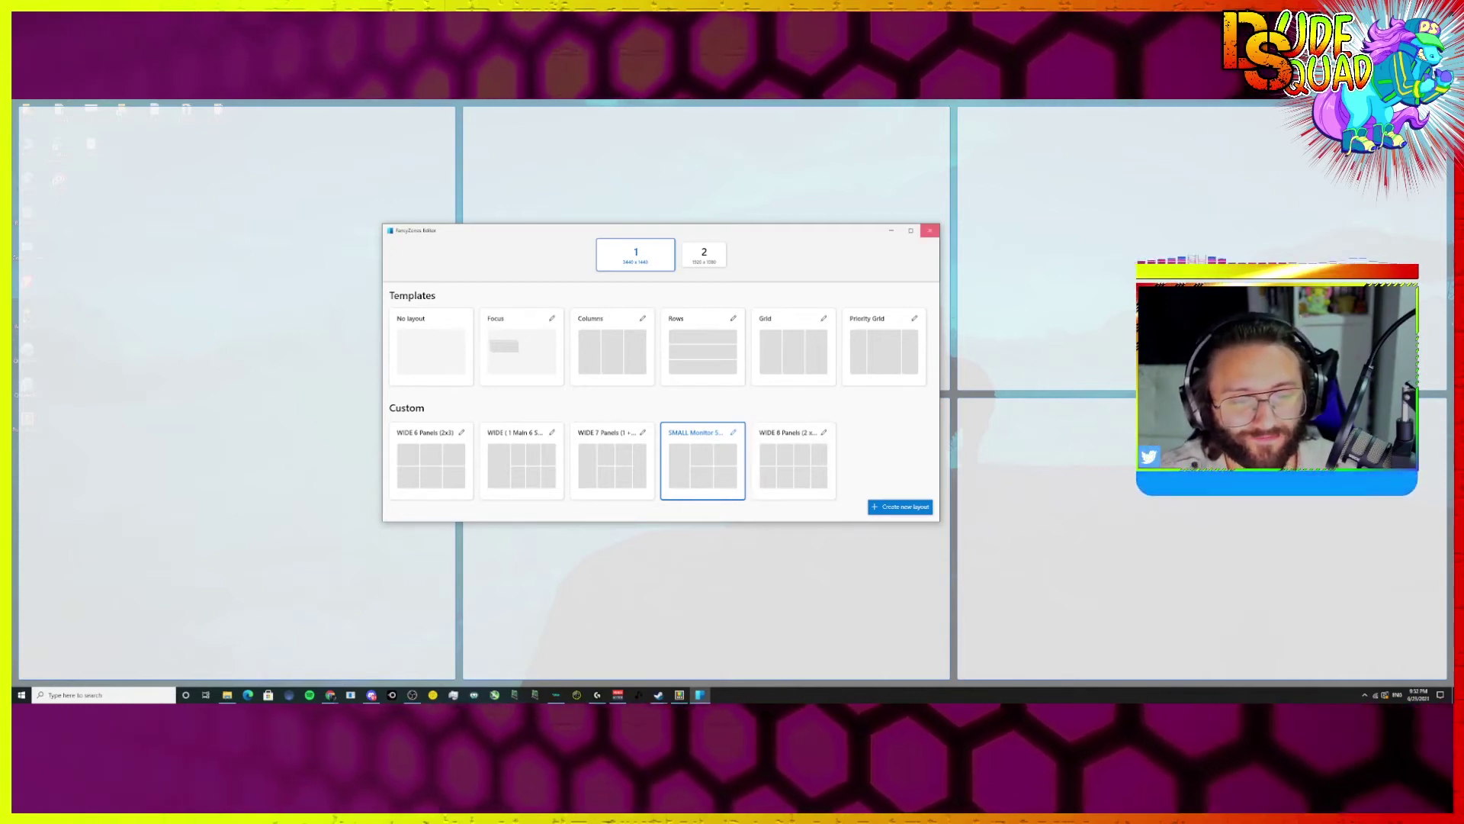
# - Close the layout editor and move the PowerToys Settings window slightly up and to the left
pyautogui.click(930, 230)
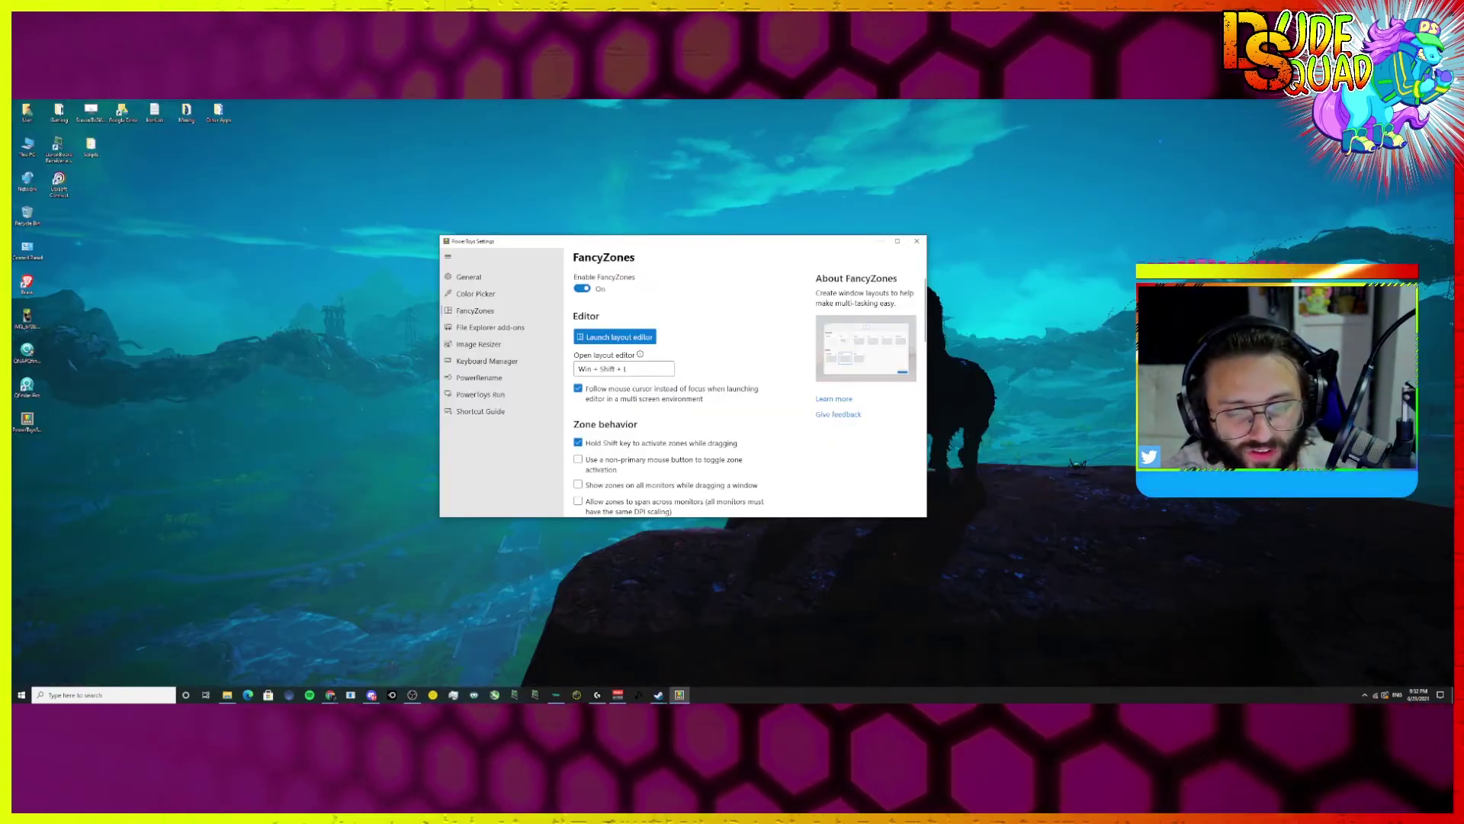
pyautogui.scroll(-2, 744, 394)
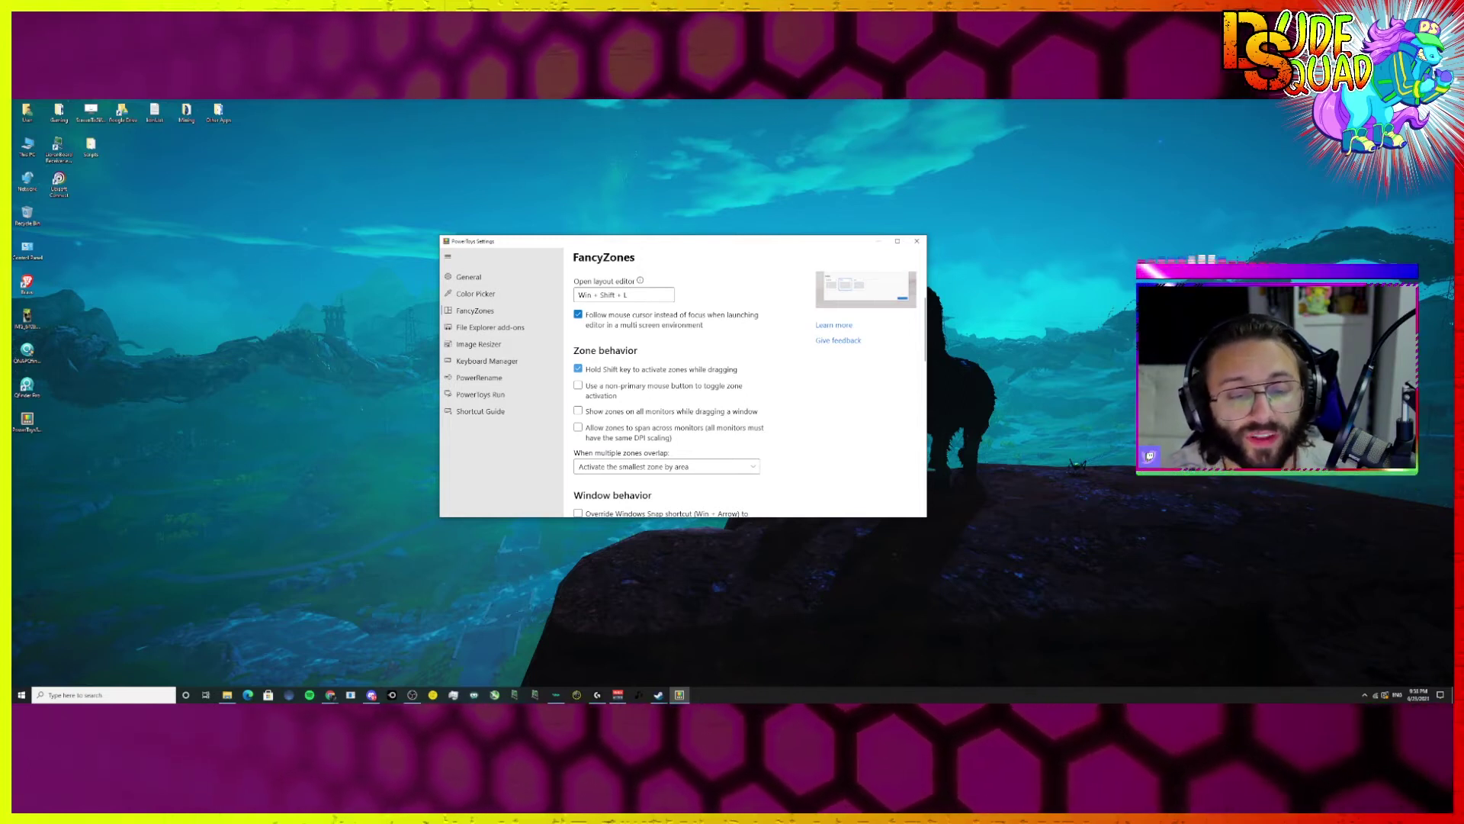
pyautogui.moveTo(642, 246)
pyautogui.mouseDown()
pyautogui.moveTo(440, 262)
pyautogui.moveTo(588, 301)
pyautogui.moveTo(685, 270)
pyautogui.moveTo(375, 341)
pyautogui.moveTo(914, 230)
pyautogui.moveTo(529, 327)
pyautogui.moveTo(665, 117)
pyautogui.moveTo(630, 316)
pyautogui.moveTo(637, 230)
pyautogui.mouseUp()
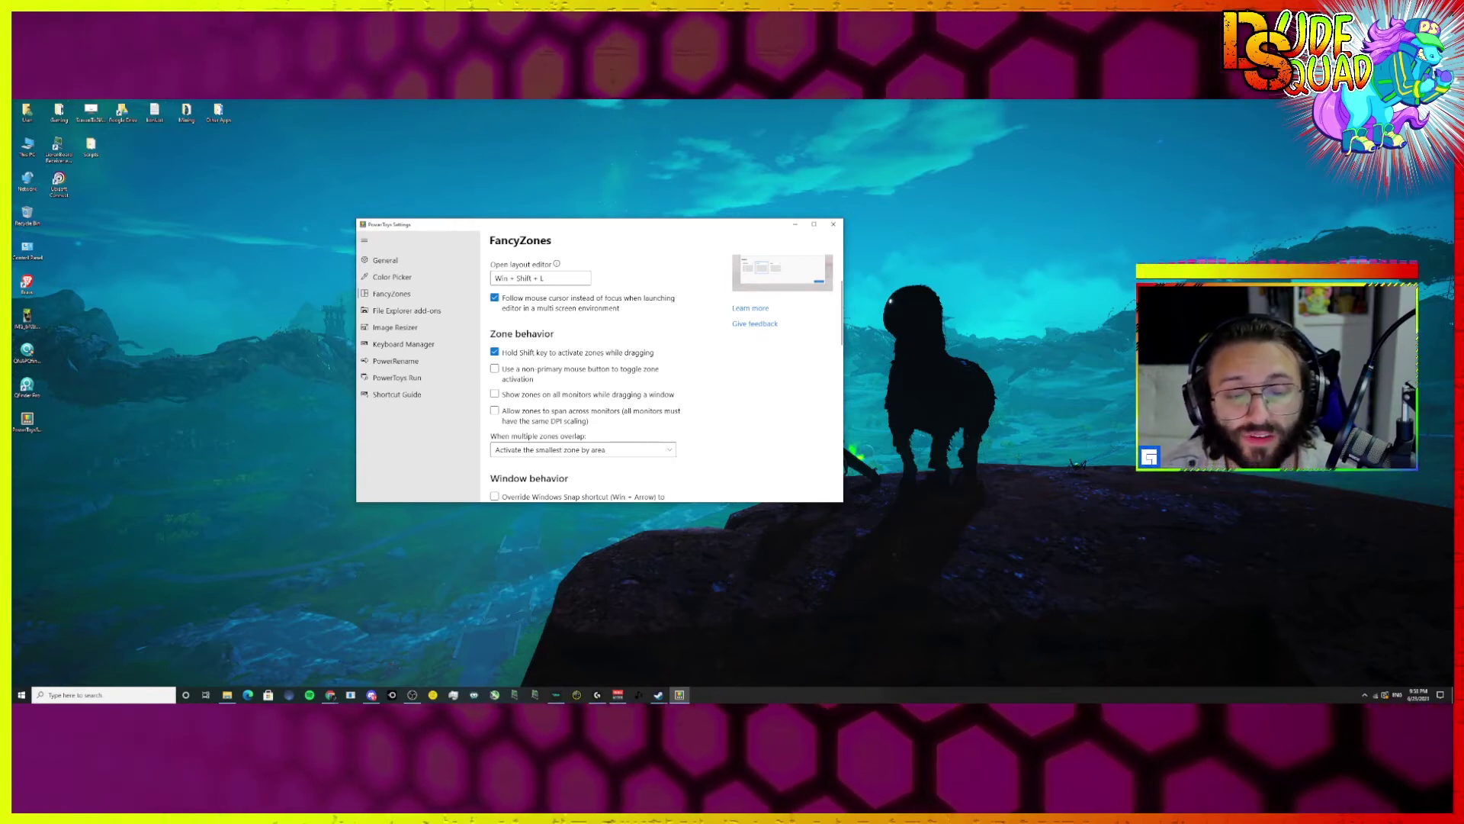
# - Move the PowerToys Settings window with zone activation on, trying it again with zones shown on all monitors while dragging
pyautogui.scroll(2, 664, 378)
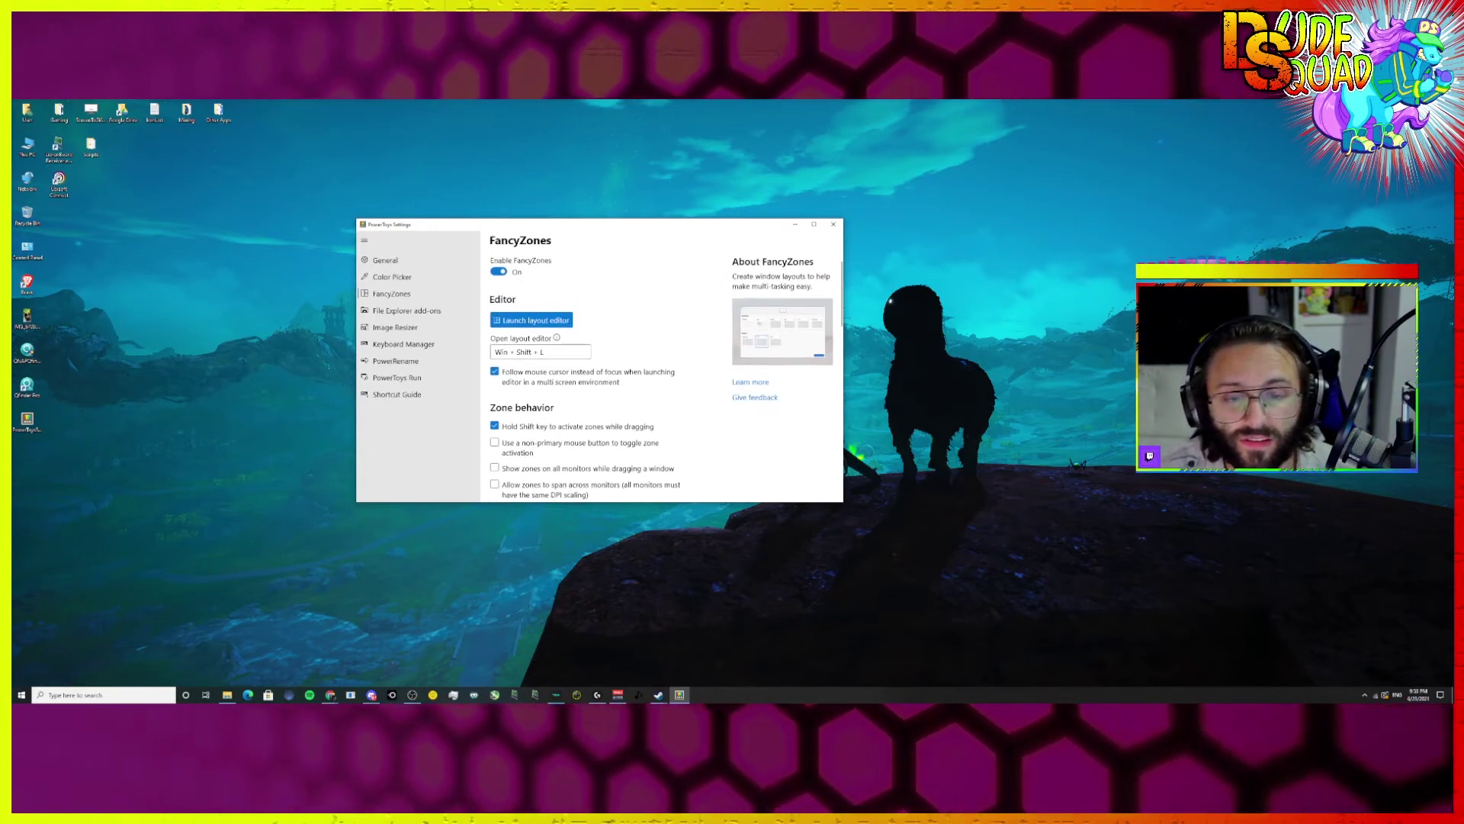
pyautogui.scroll(-2, 664, 378)
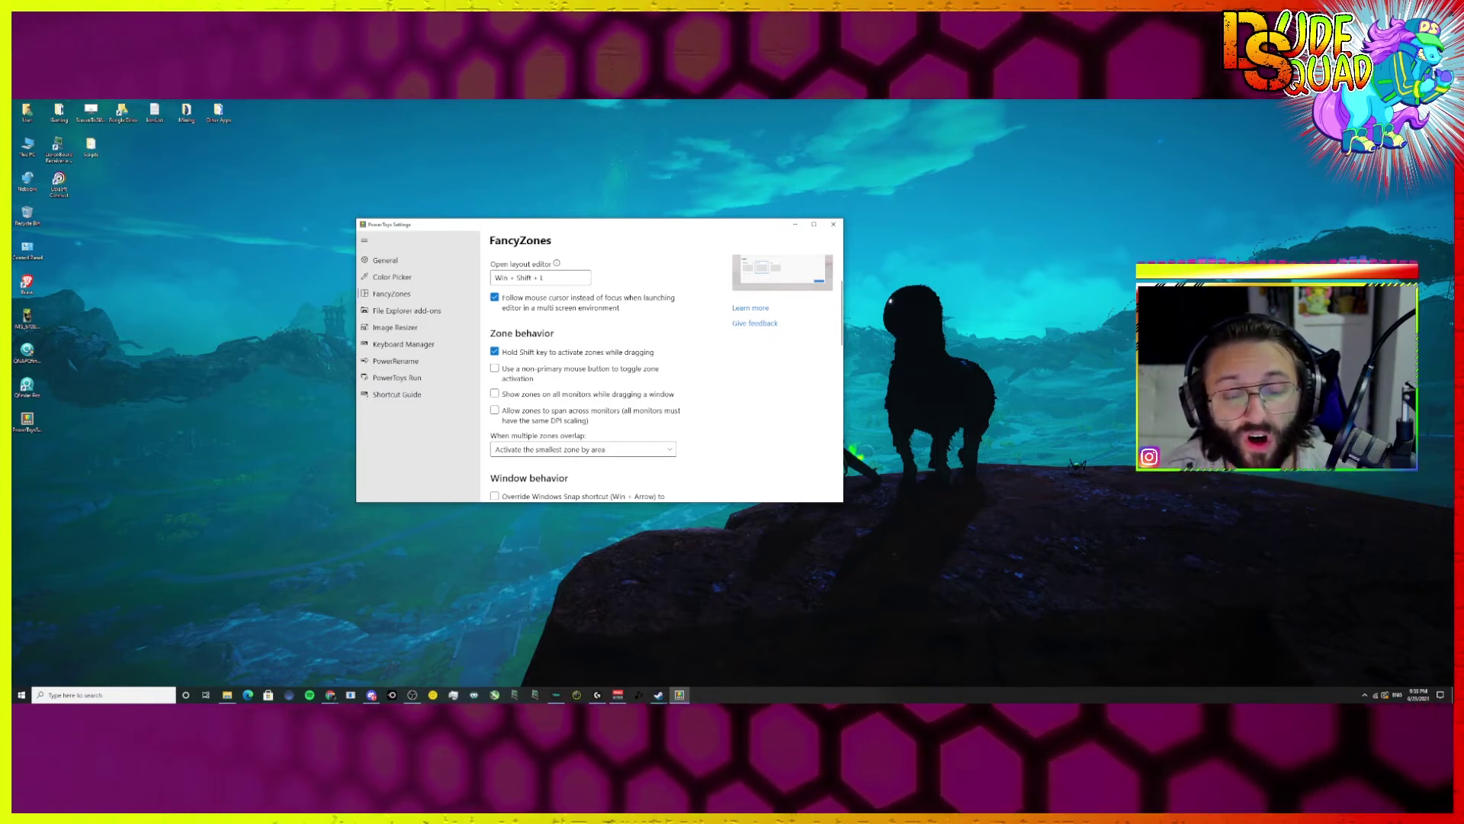
pyautogui.moveTo(636, 234); pyautogui.dragTo(686, 264)
pyautogui.press('shift')
pyautogui.press('shift')
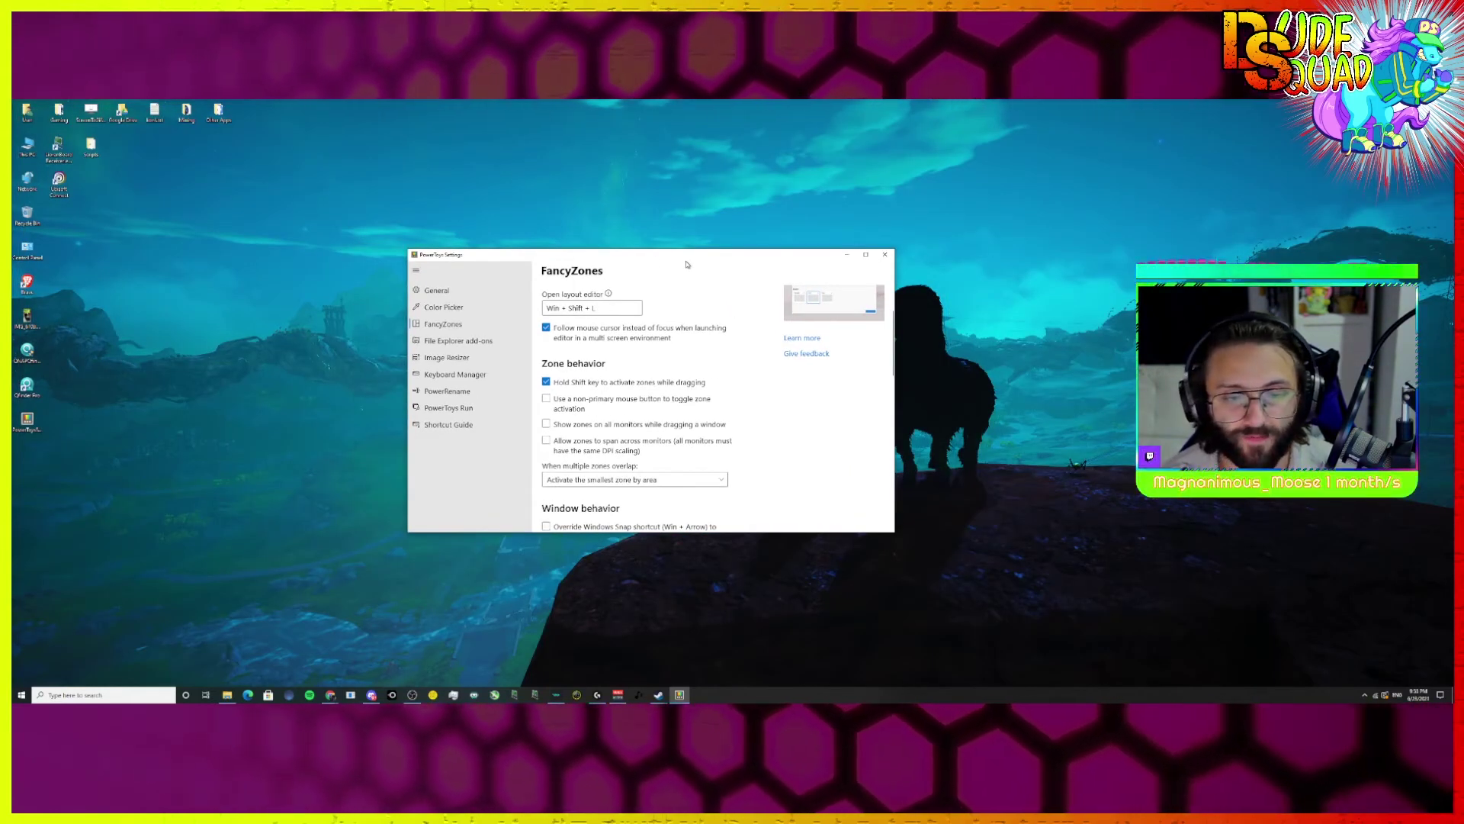
pyautogui.moveTo(686, 265); pyautogui.dragTo(687, 265)
pyautogui.press('shift')
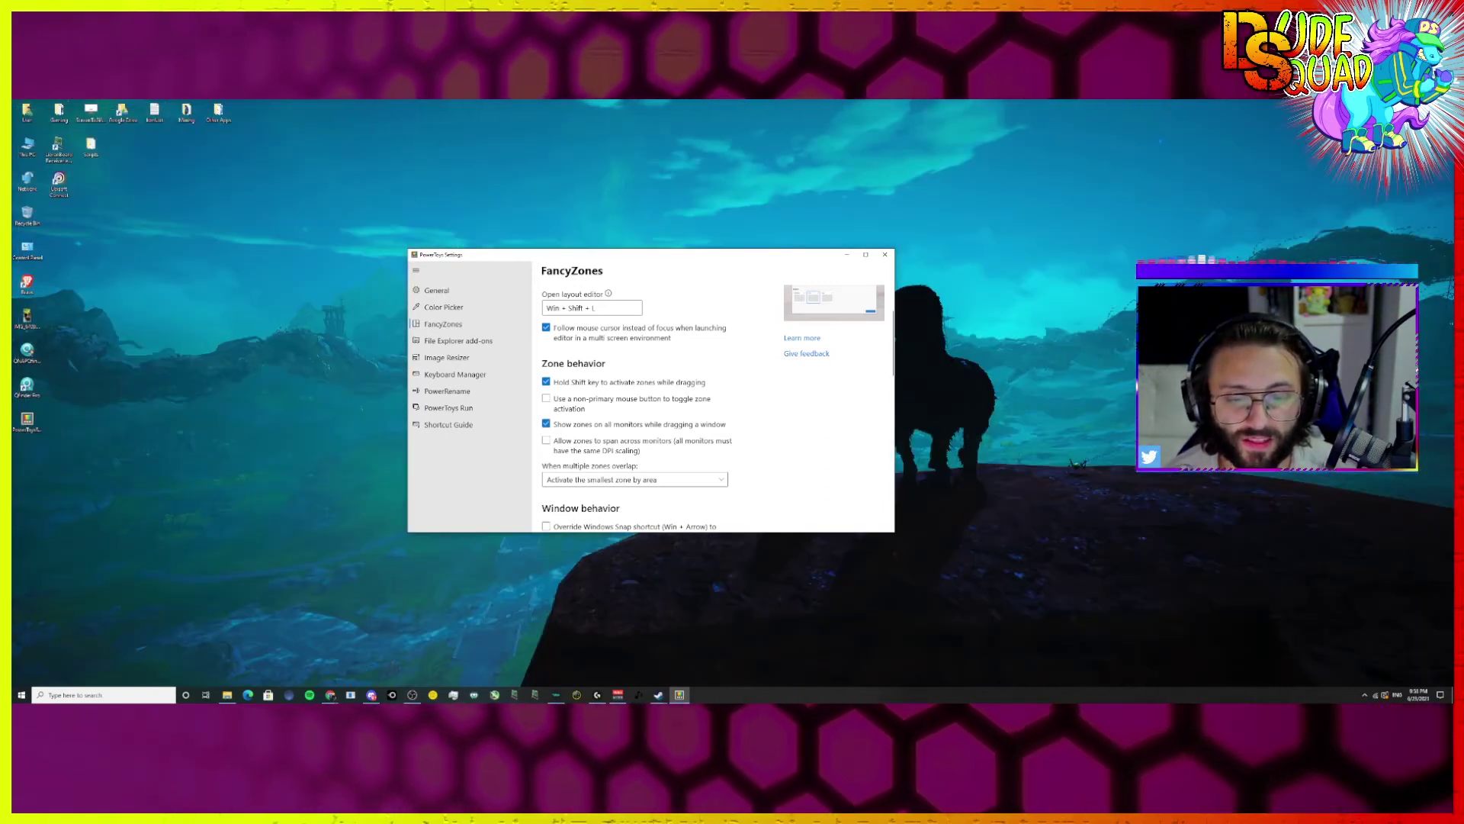
pyautogui.moveTo(625, 259); pyautogui.dragTo(686, 252)
pyautogui.press('shift')
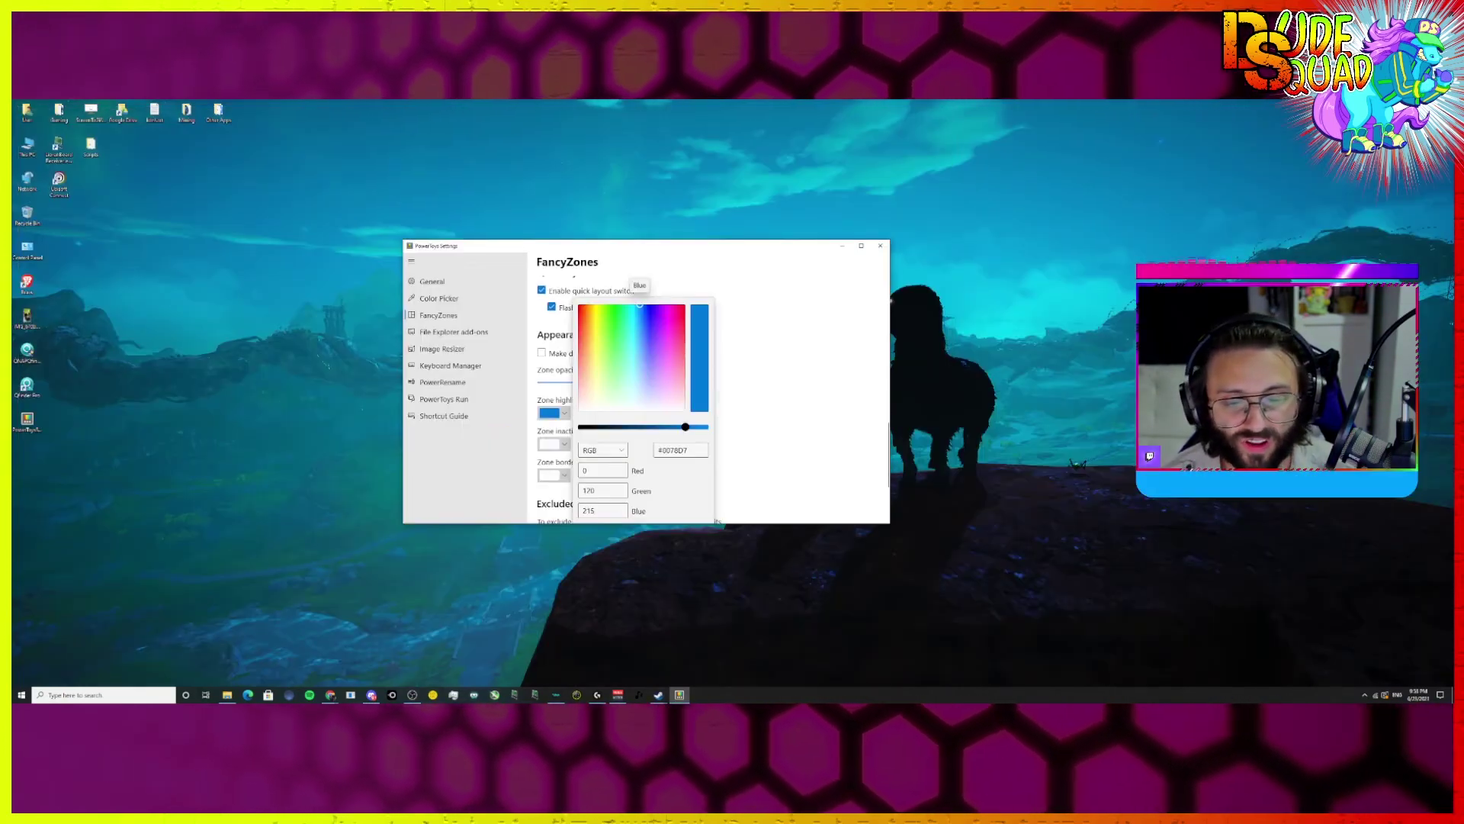
# - Dismiss the zone highlight color picker and examine the FancyZones appearance, excluded apps, window behavior and zone behavior settings
pyautogui.press('Escape')
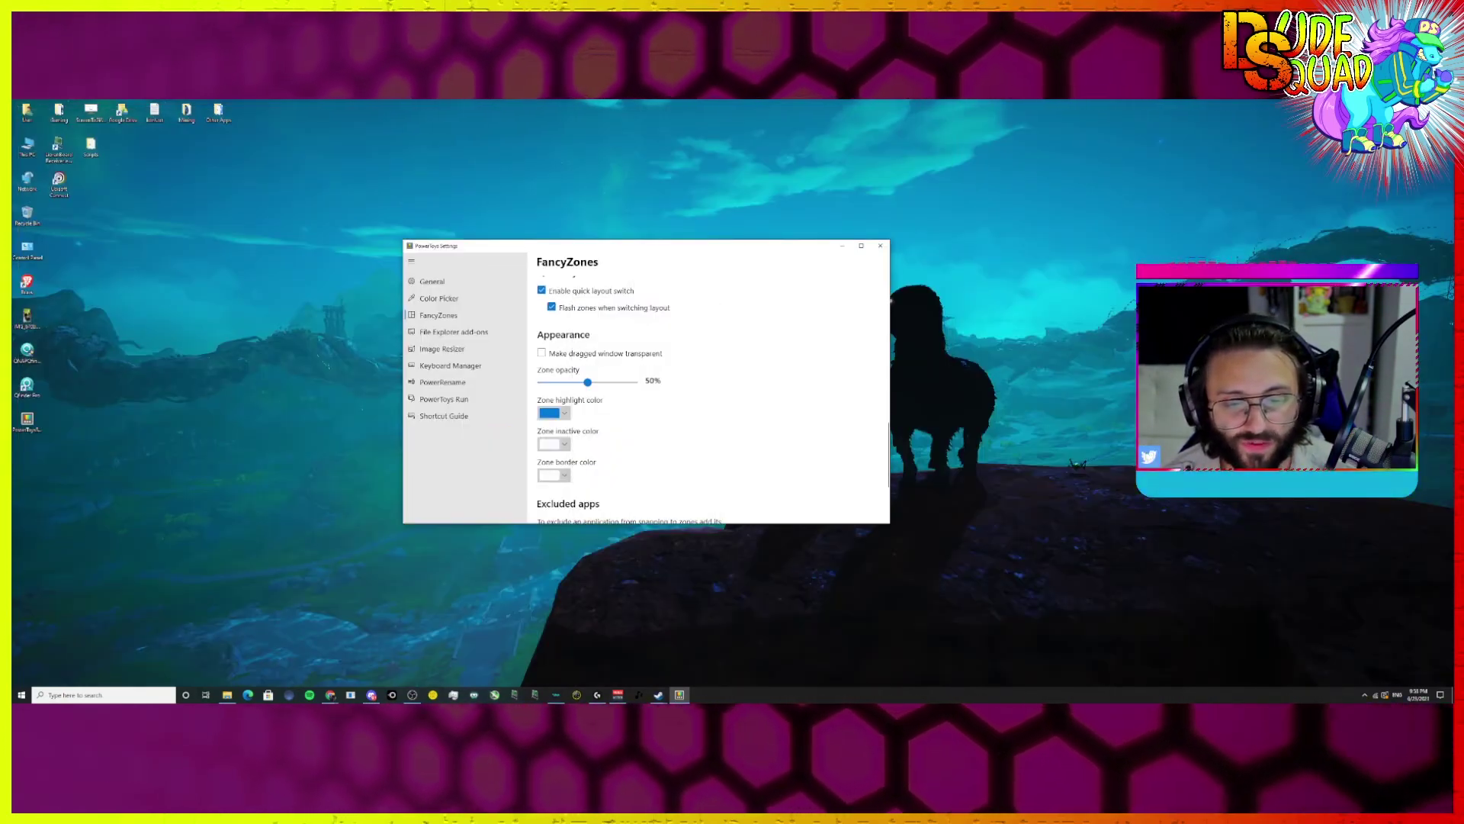
pyautogui.scroll(-3, 629, 397)
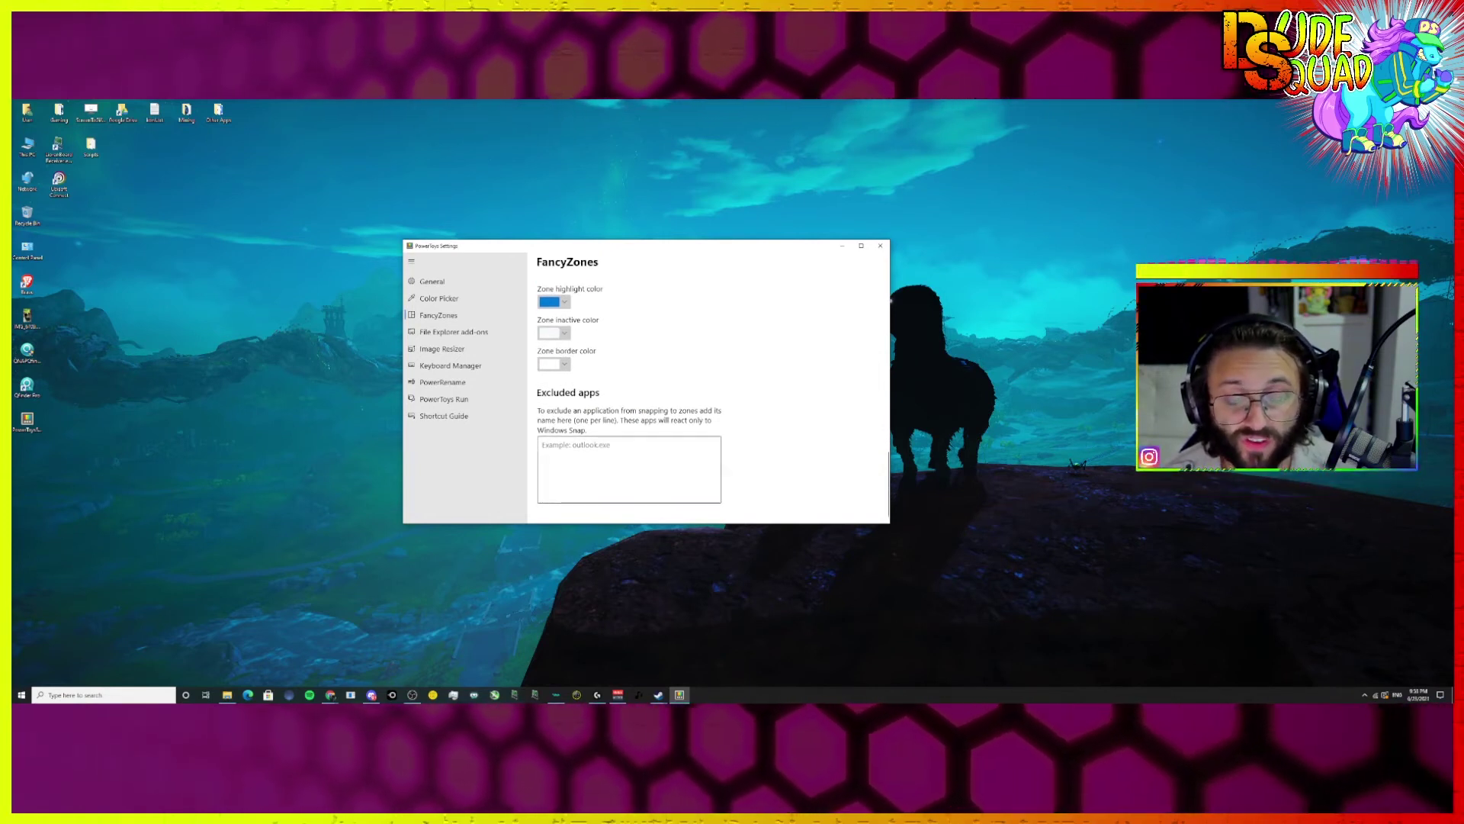
pyautogui.click(542, 444)
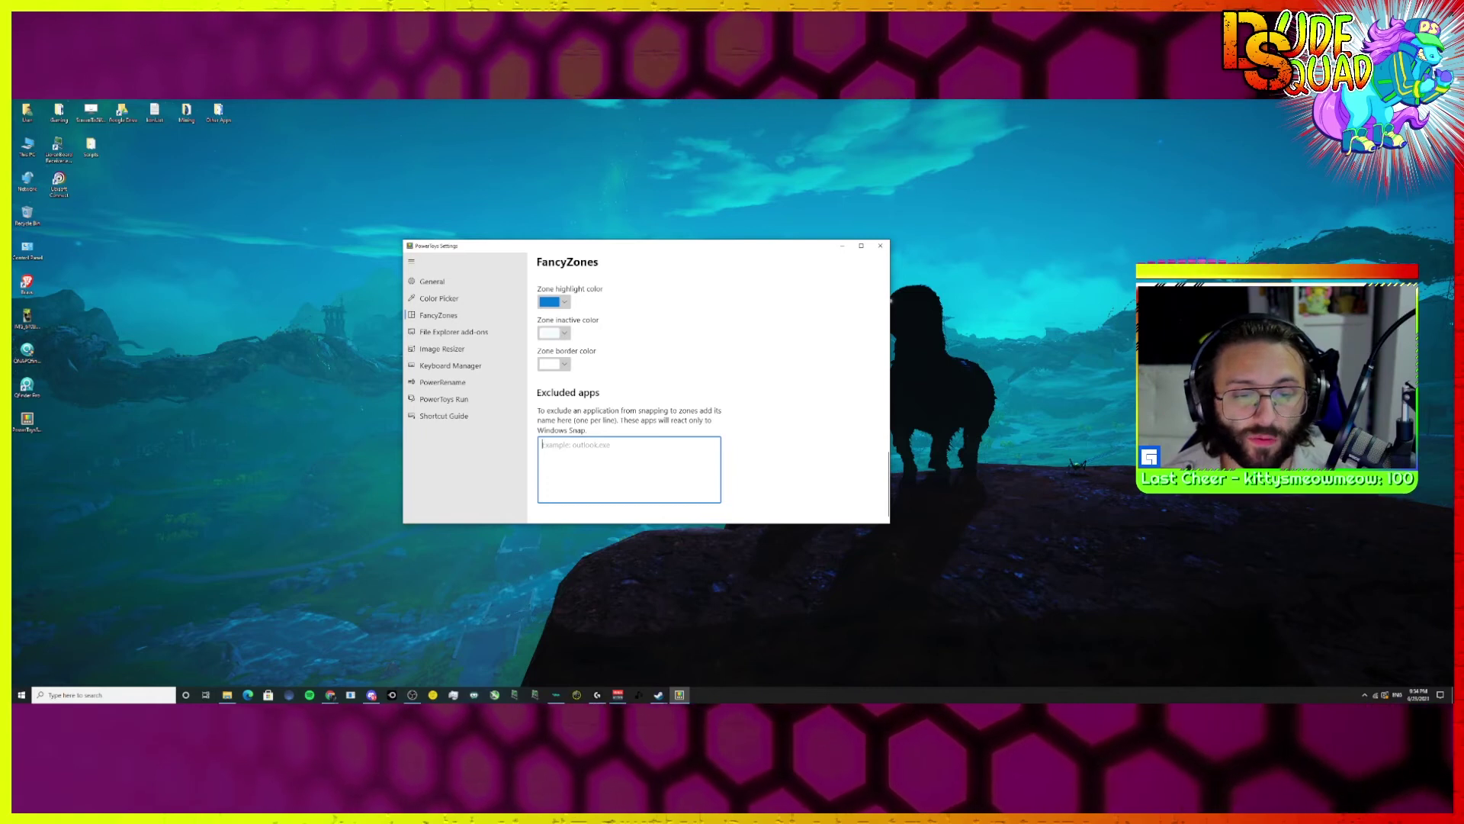
pyautogui.scroll(10, 633, 389)
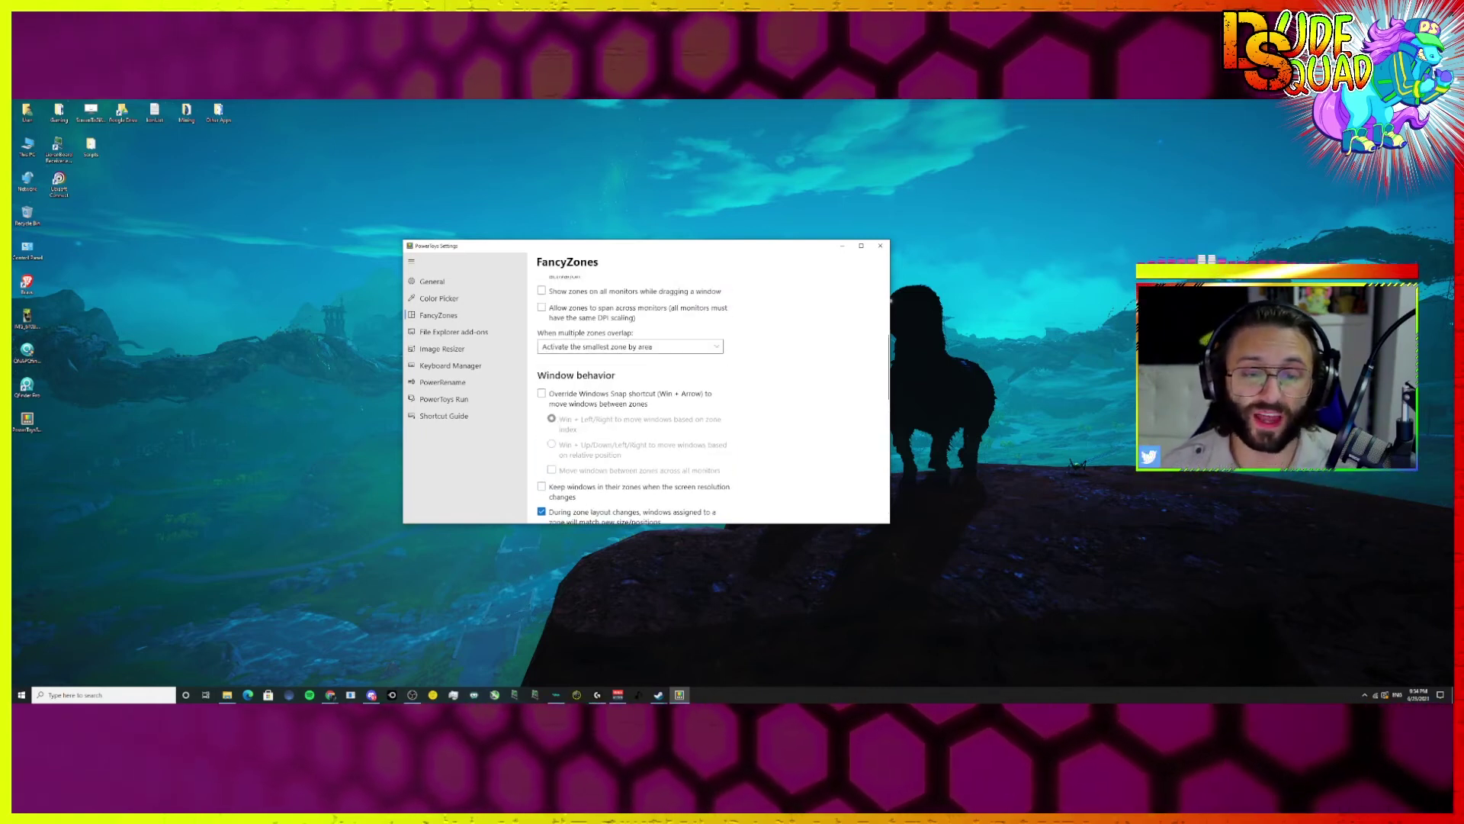
pyautogui.scroll(5, 709, 389)
pyautogui.scroll(-10, 709, 388)
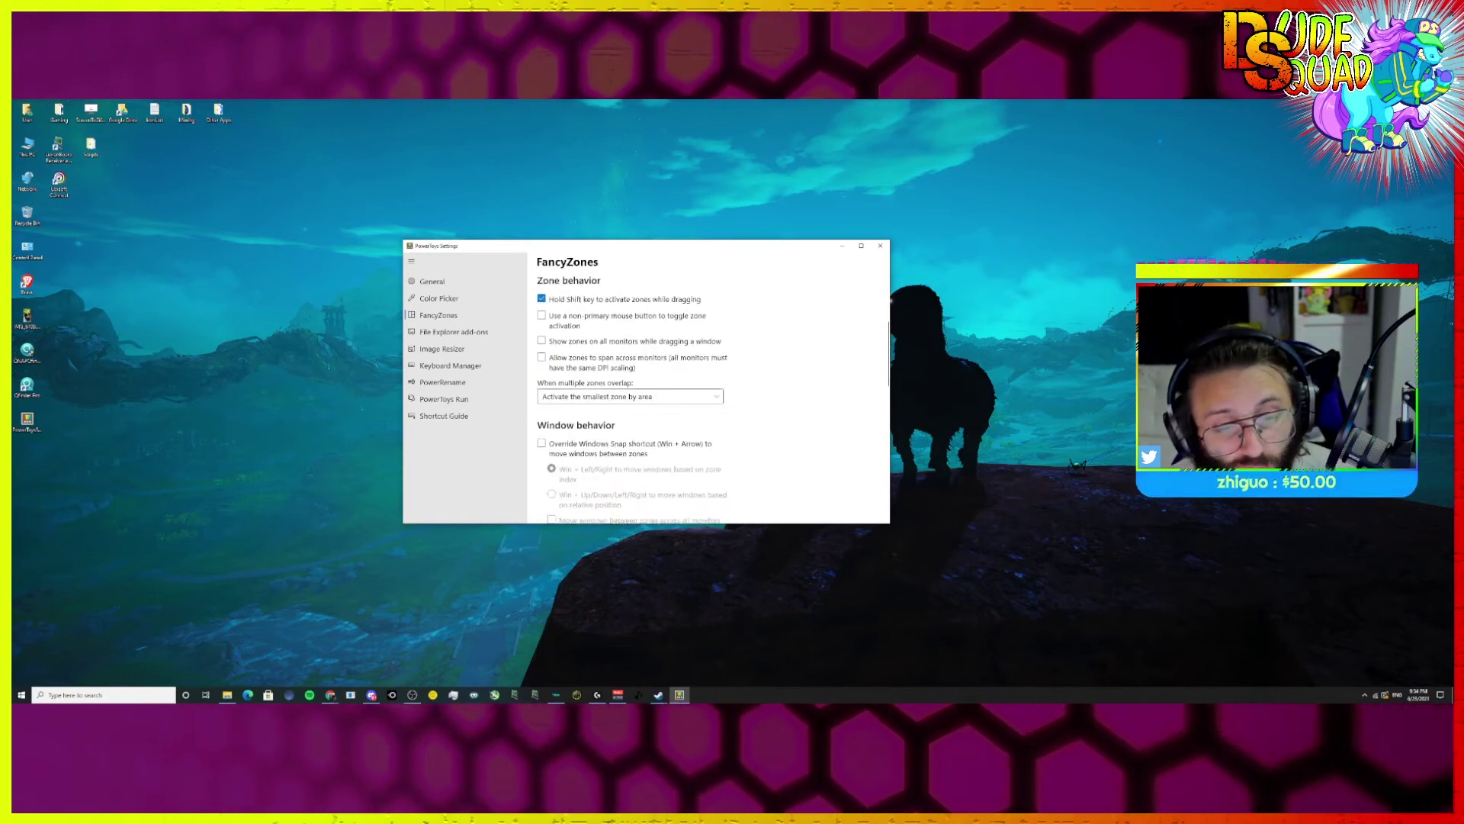
pyautogui.scroll(-10, 633, 389)
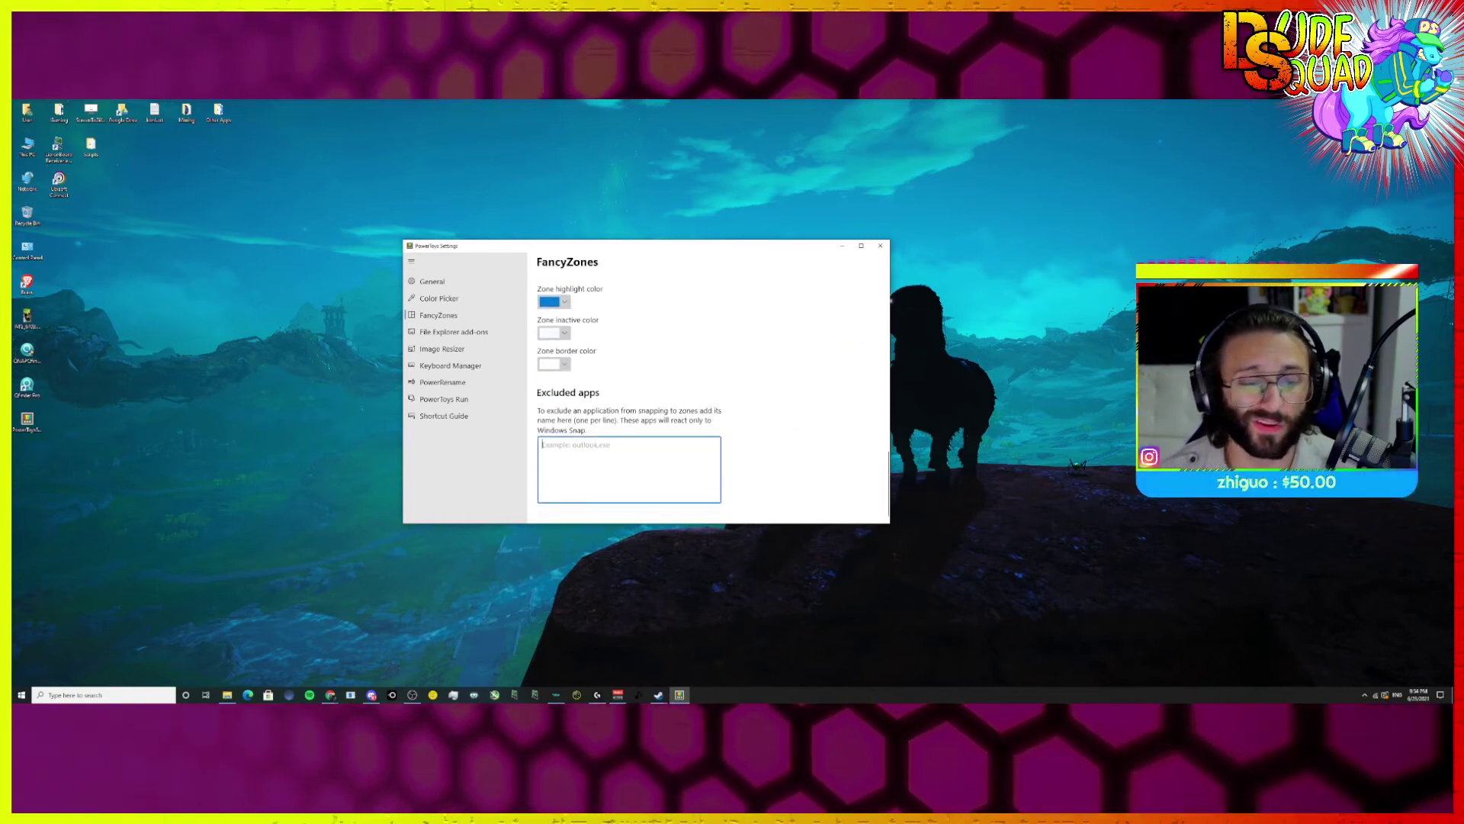
pyautogui.scroll(15, 633, 389)
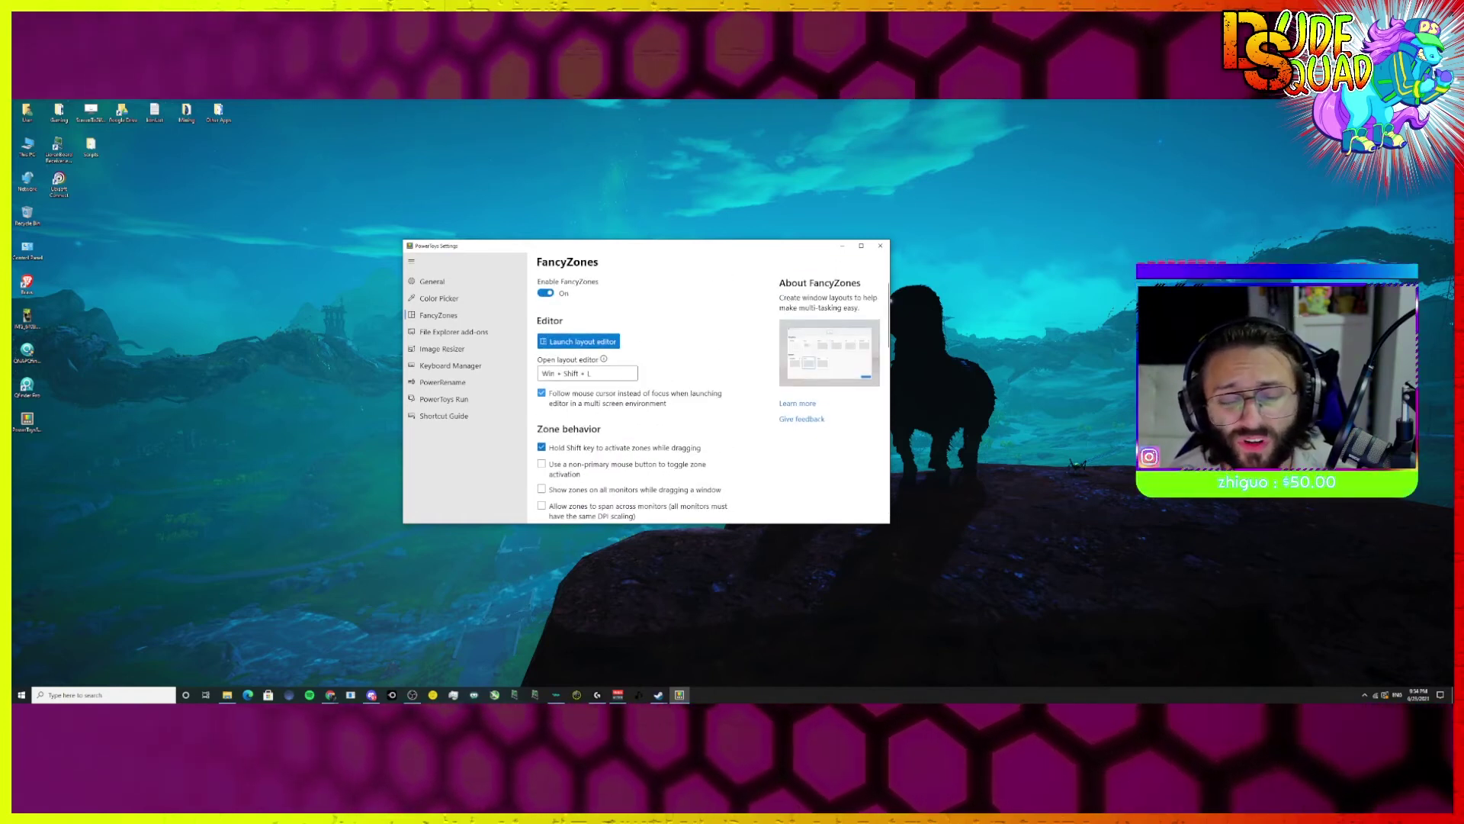
# - Launch and close the layout editor, and move the PowerToys Settings window slightly down and to the right
pyautogui.click(578, 341)
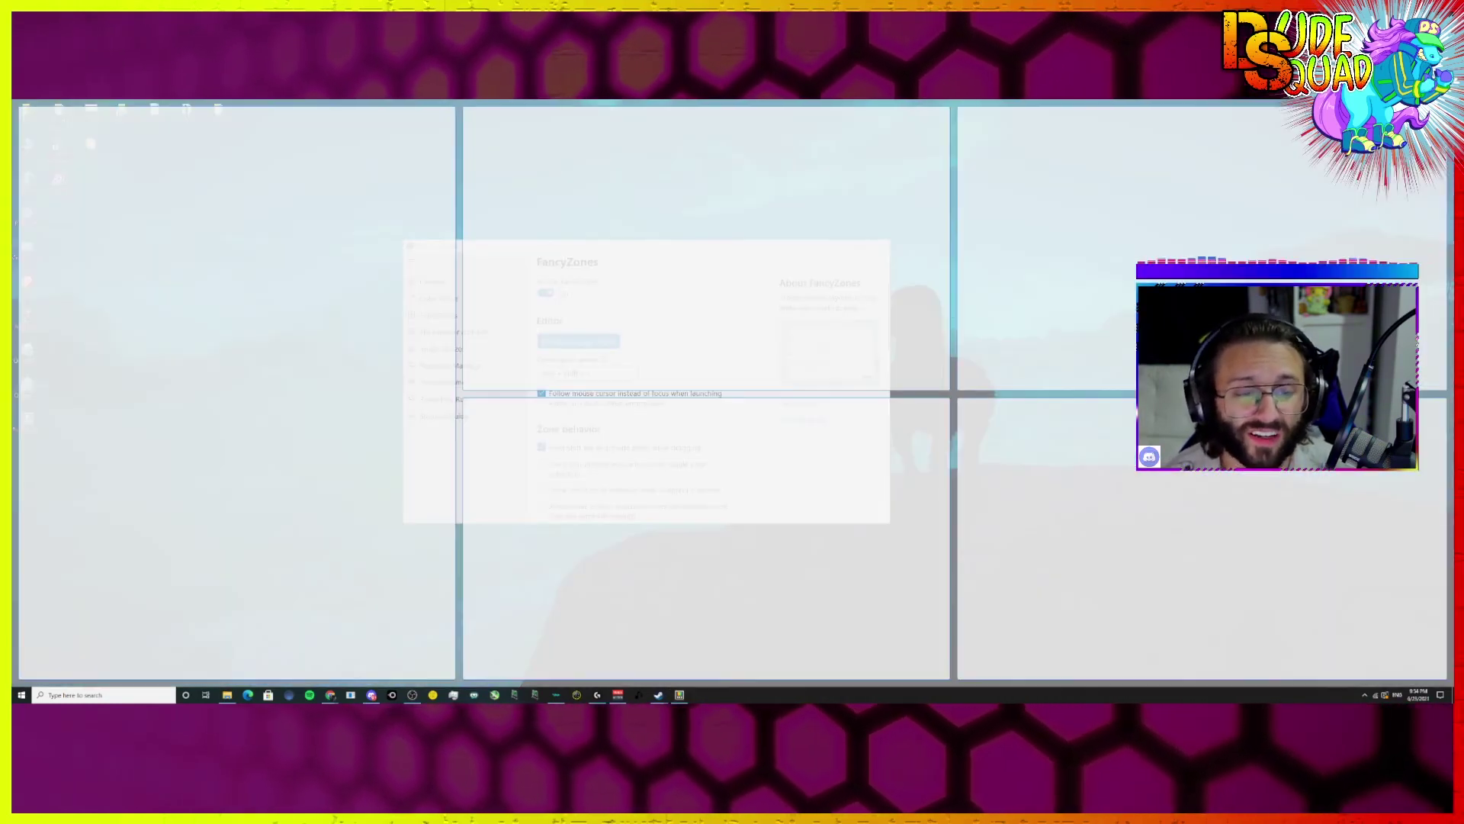
pyautogui.click(1001, 242)
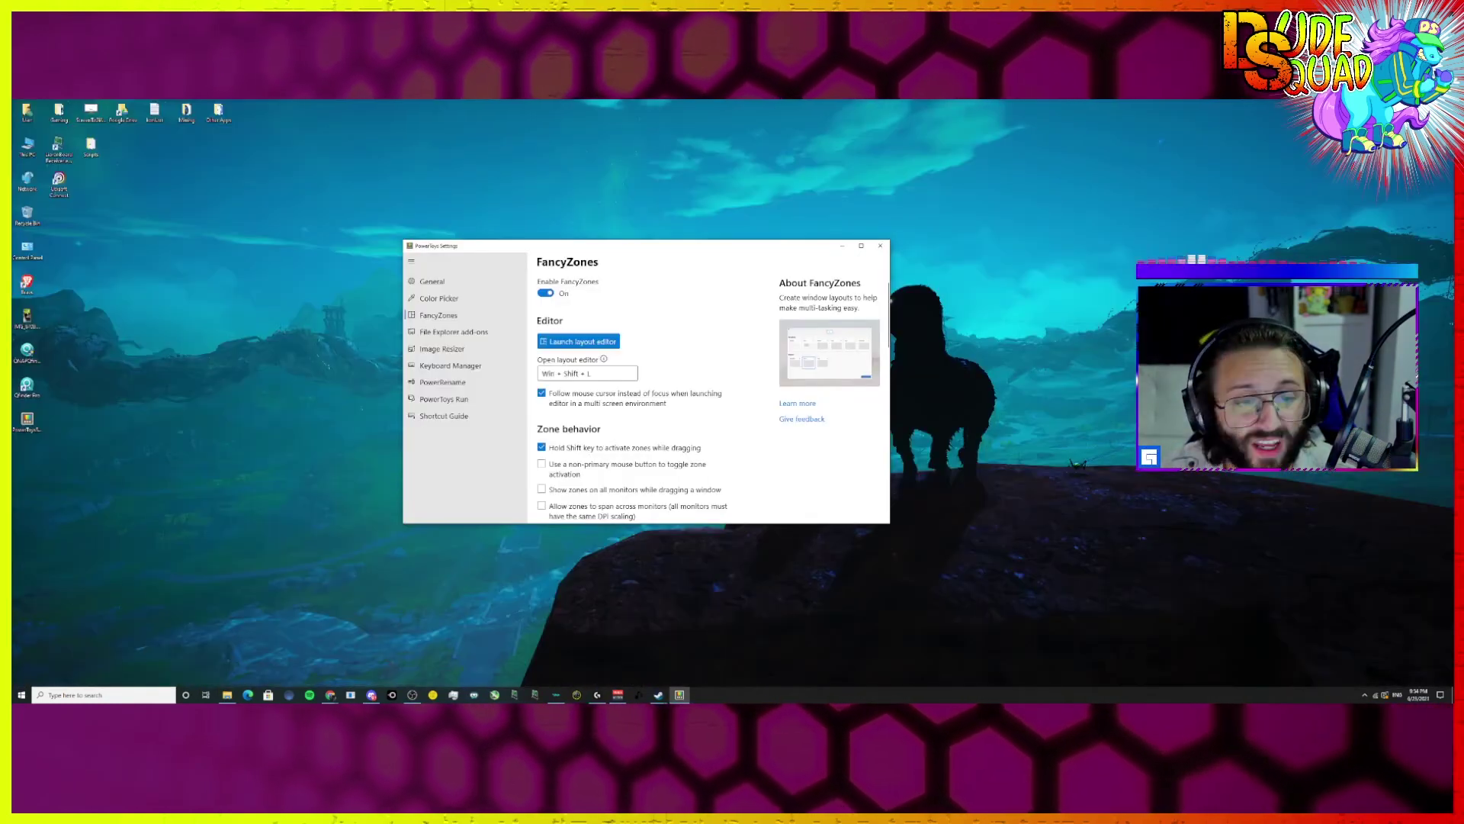
pyautogui.moveTo(660, 244); pyautogui.dragTo(671, 252)
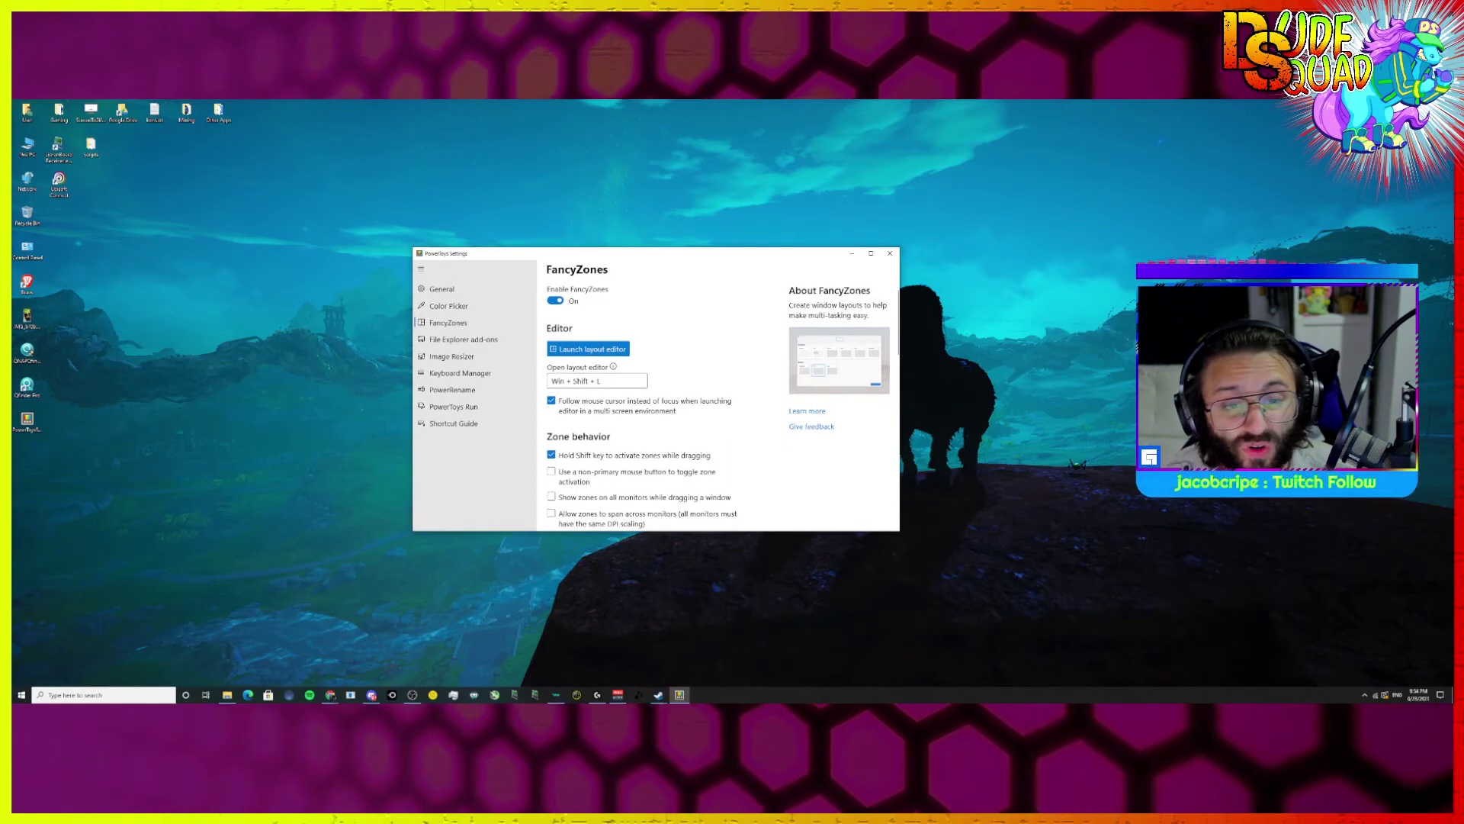
pyautogui.moveTo(443, 259); pyautogui.dragTo(446, 267)
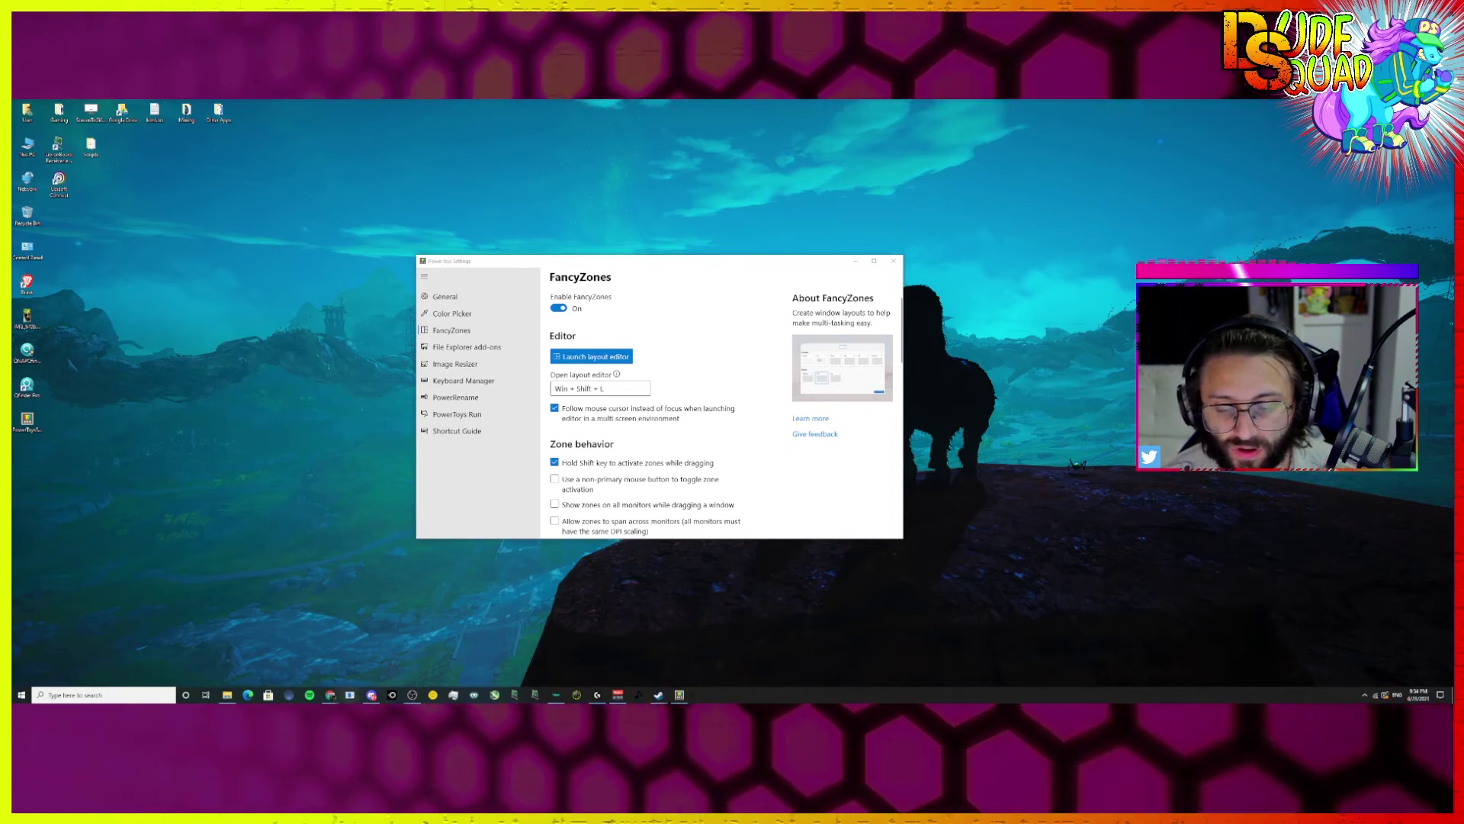
# - Switch to the browser window showing the PowerToys GitHub releases page, maximize it, and view the Release v0.37.2 entry
pyautogui.moveTo(330, 695)
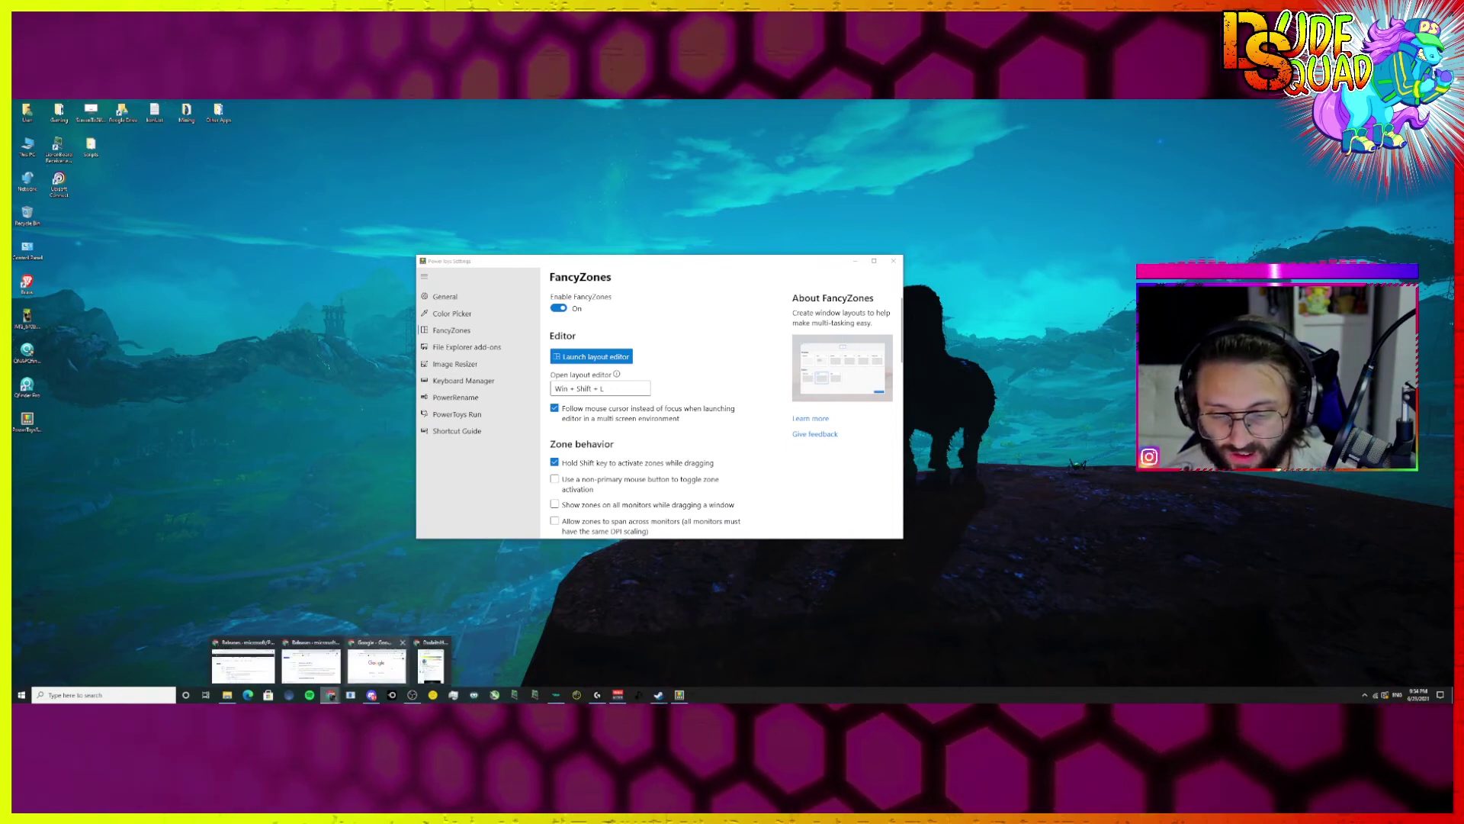
pyautogui.click(311, 662)
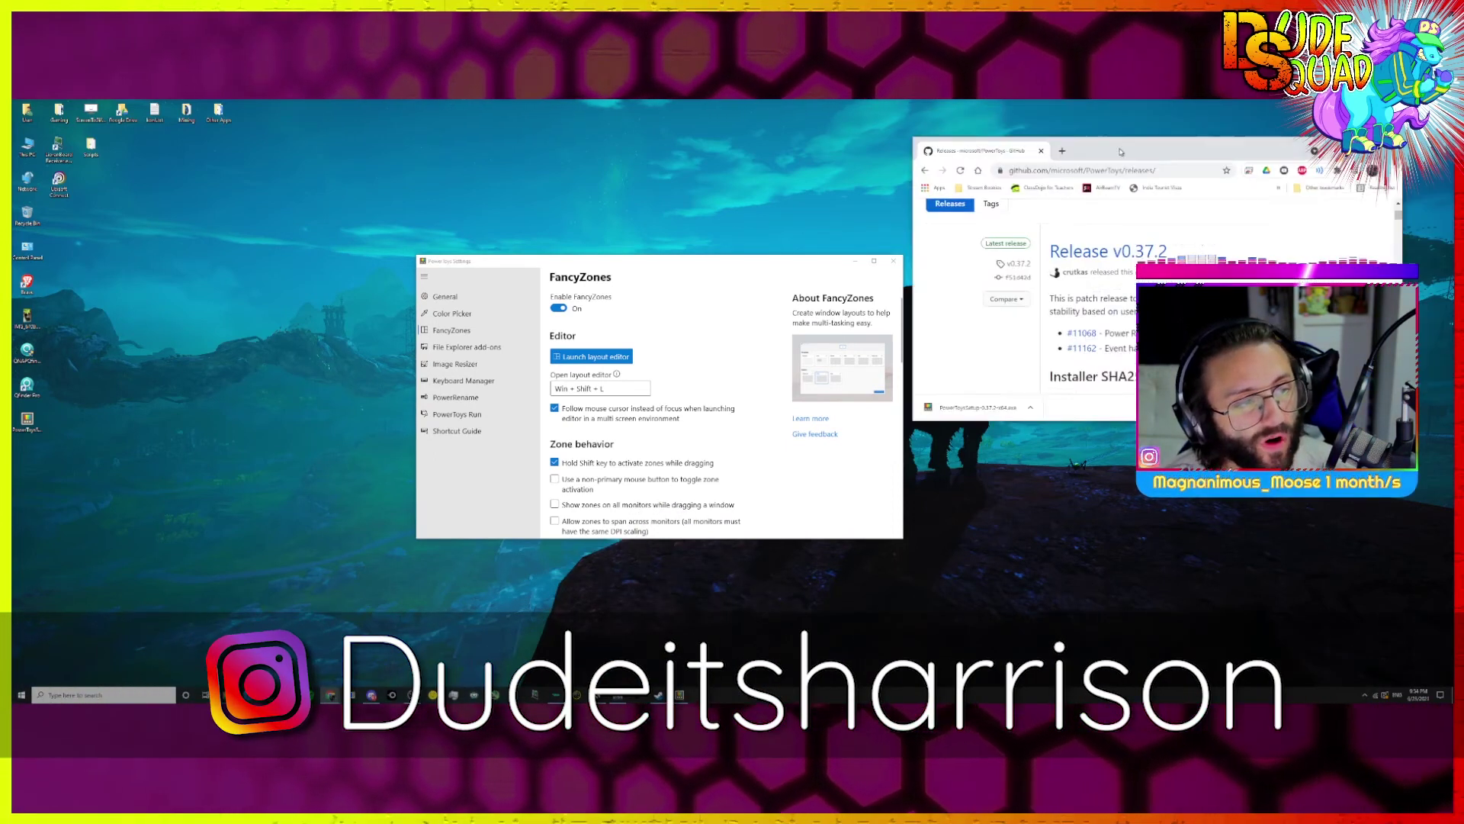
pyautogui.moveTo(1120, 152); pyautogui.dragTo(643, 184)
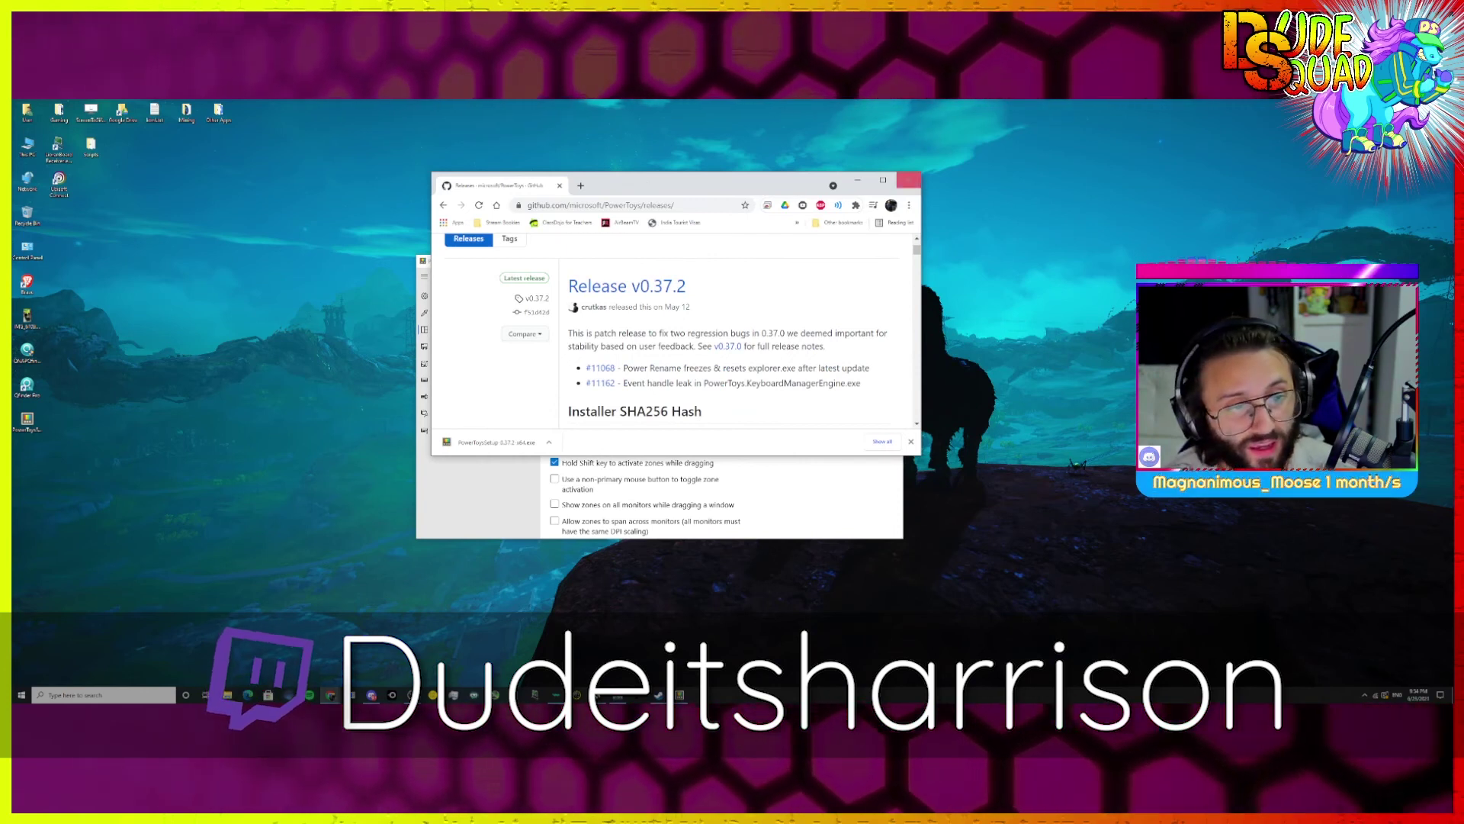
pyautogui.click(883, 179)
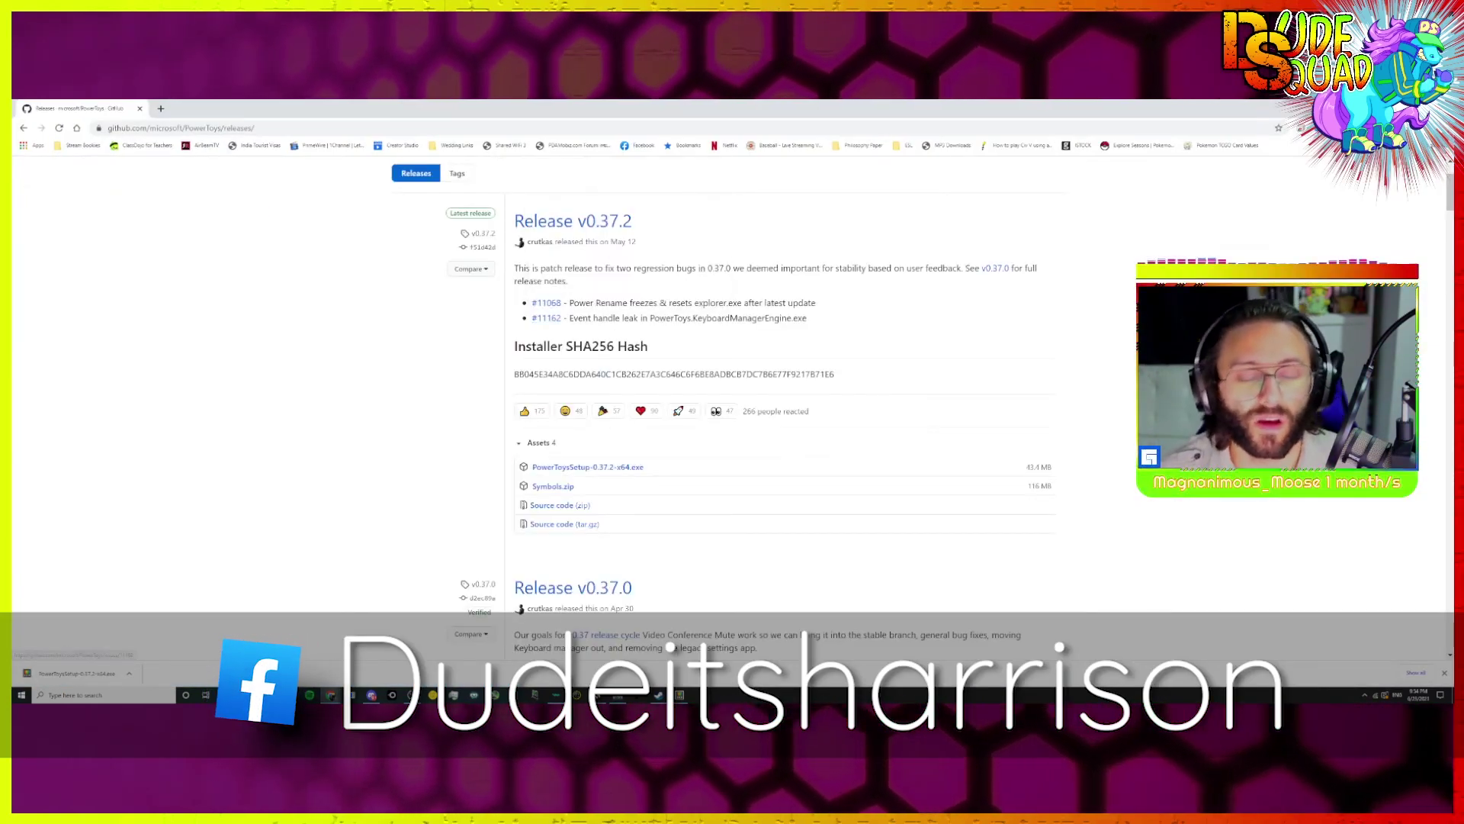
pyautogui.scroll(2, 572, 334)
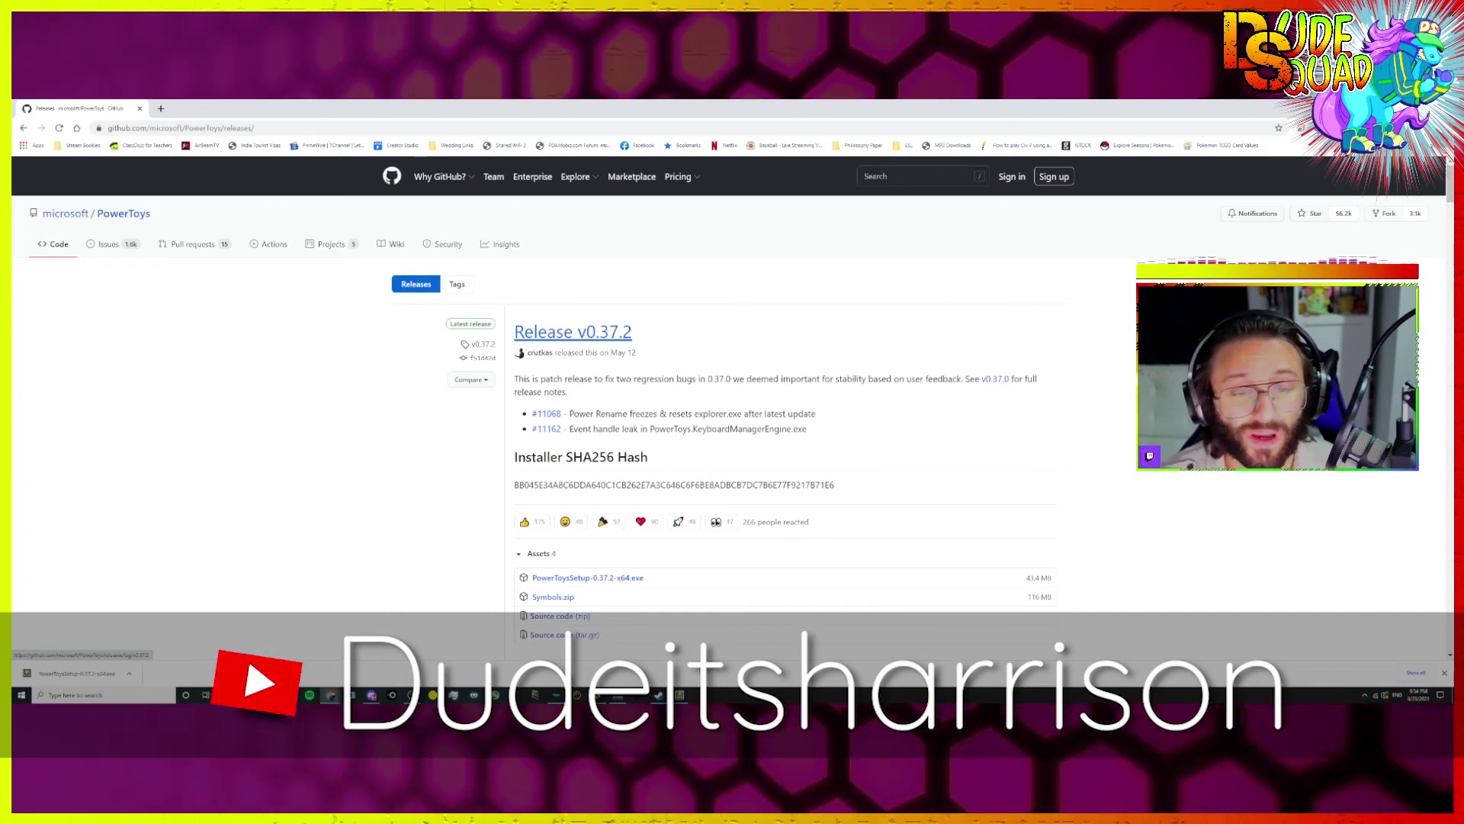
pyautogui.scroll(-2, 572, 333)
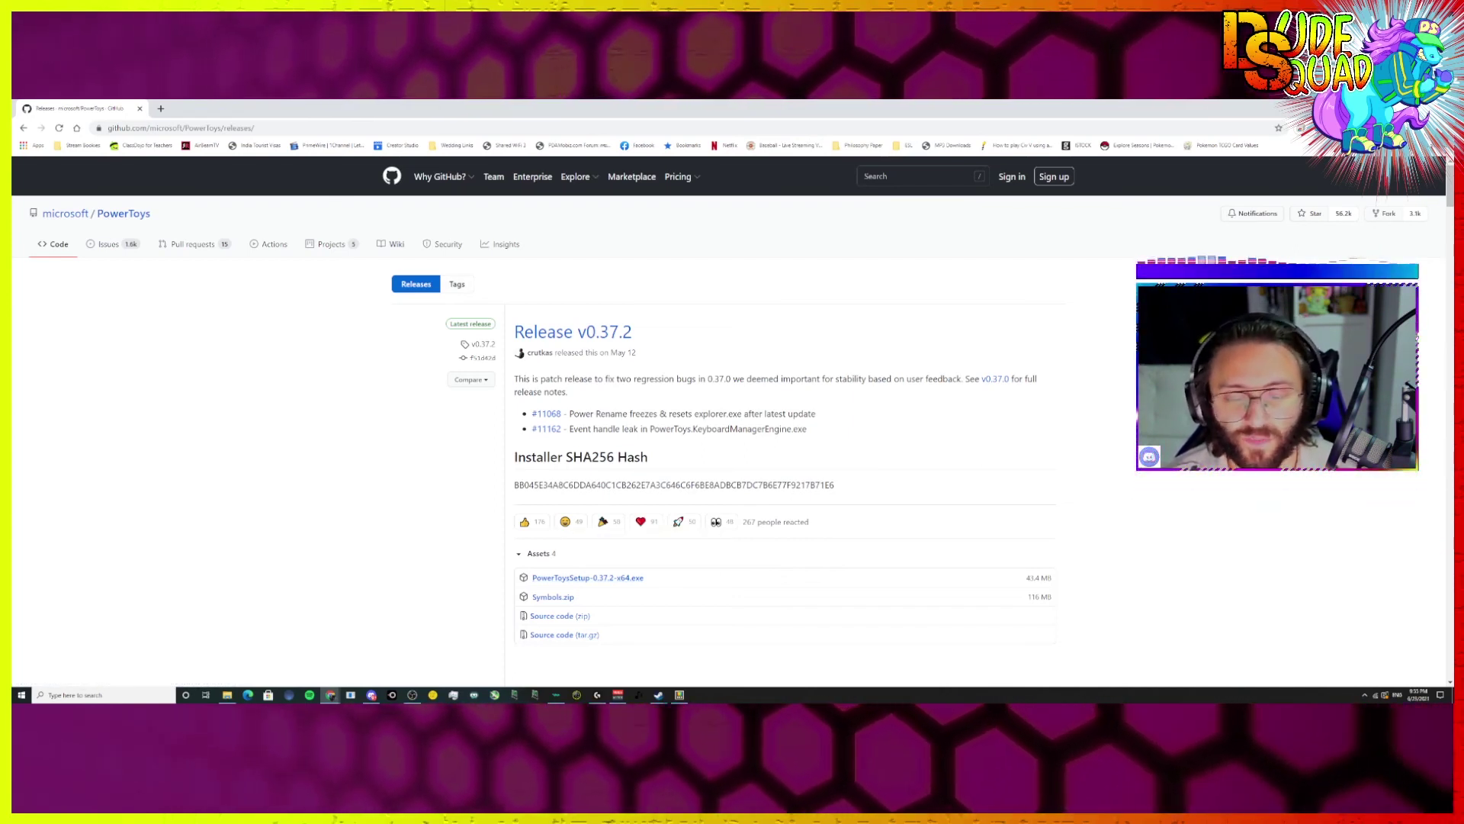
# - Switch back to PowerToys Settings and move its window slightly down and to the left over the releases page
pyautogui.click(680, 694)
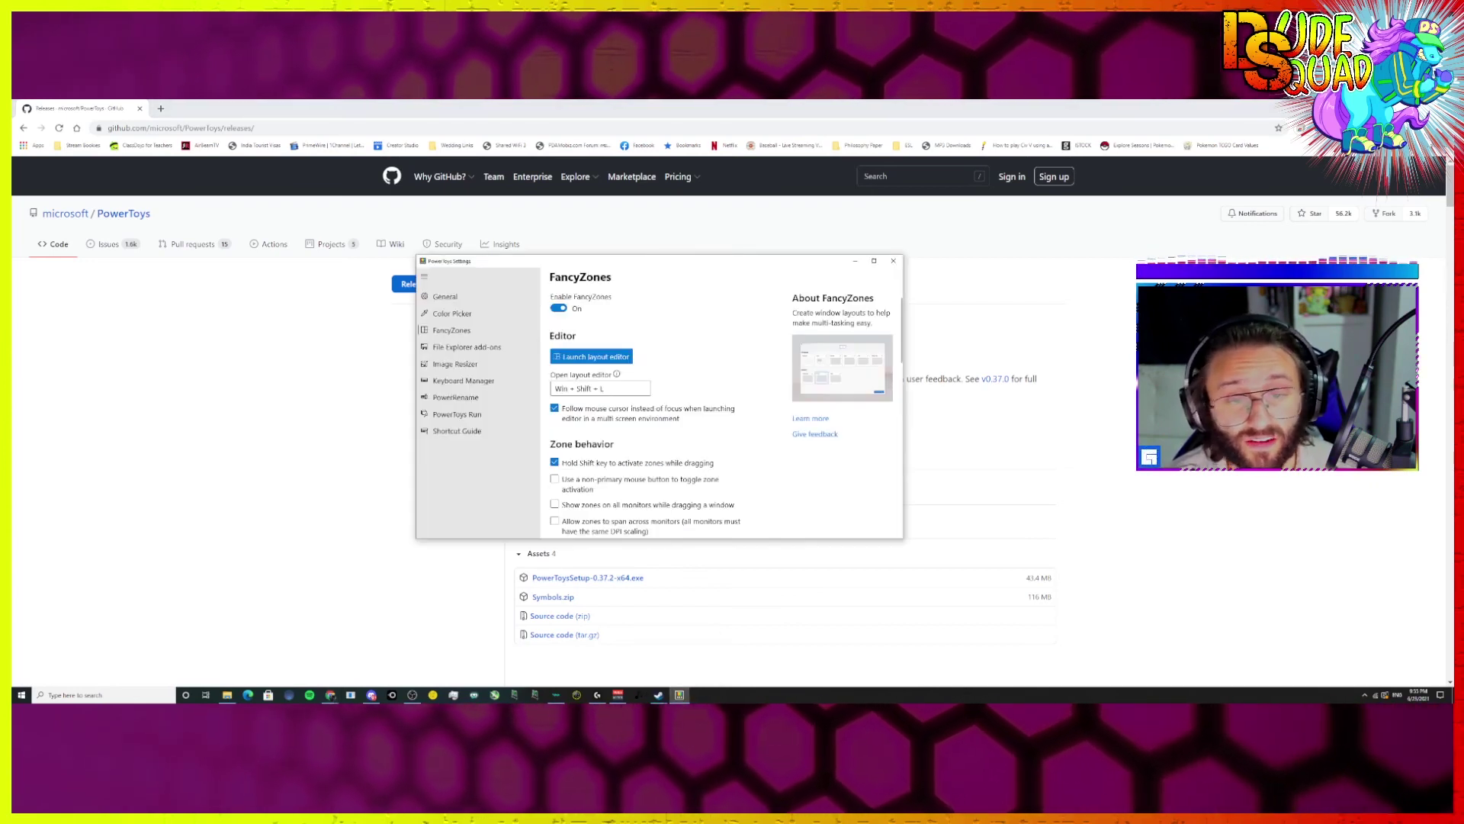
pyautogui.moveTo(653, 257); pyautogui.dragTo(616, 272)
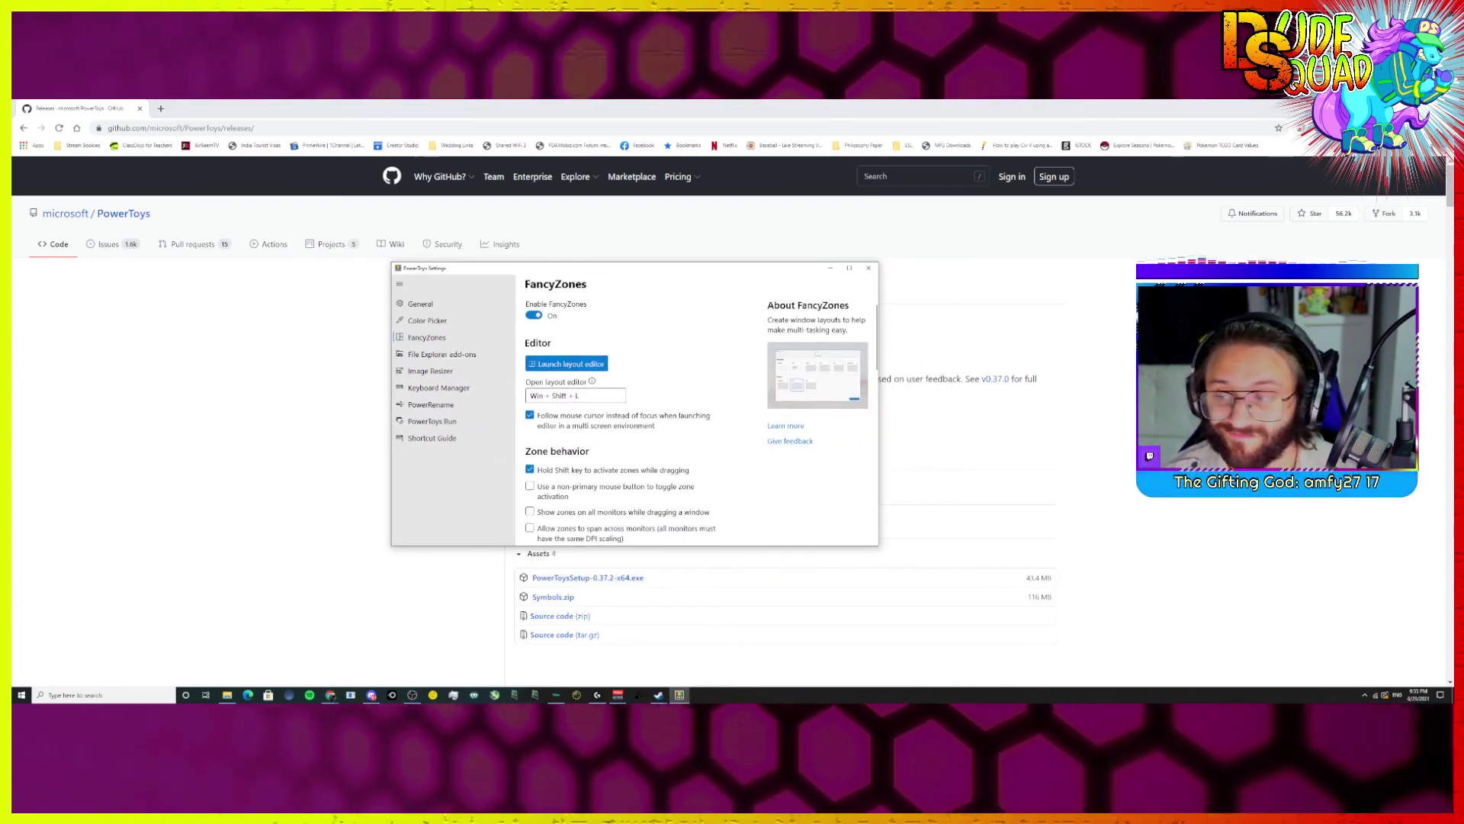